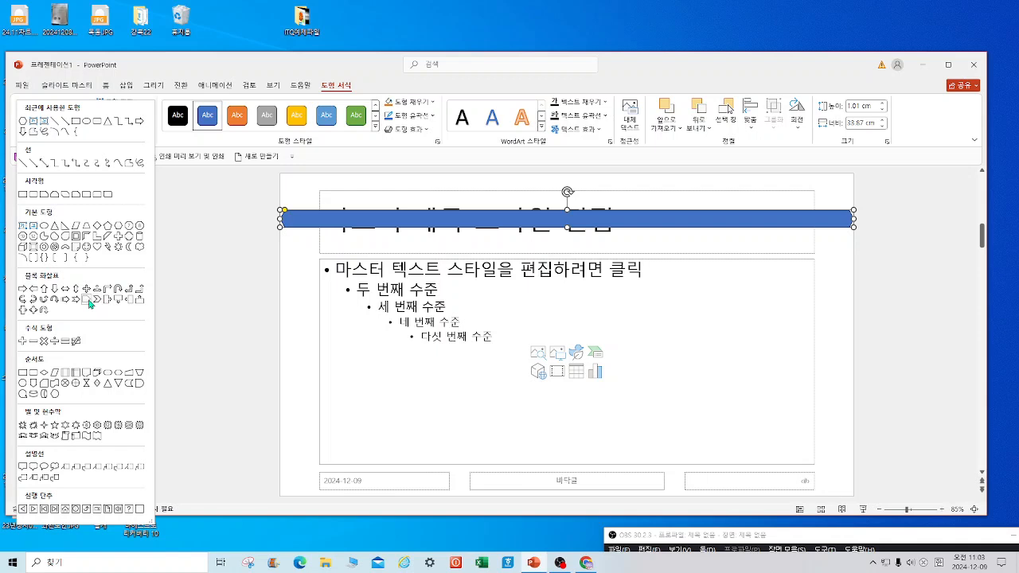
Draw a pentagon arrow over the master title, give it no outline, send it to back, and select the title text.
drag(319, 178, 824, 230)
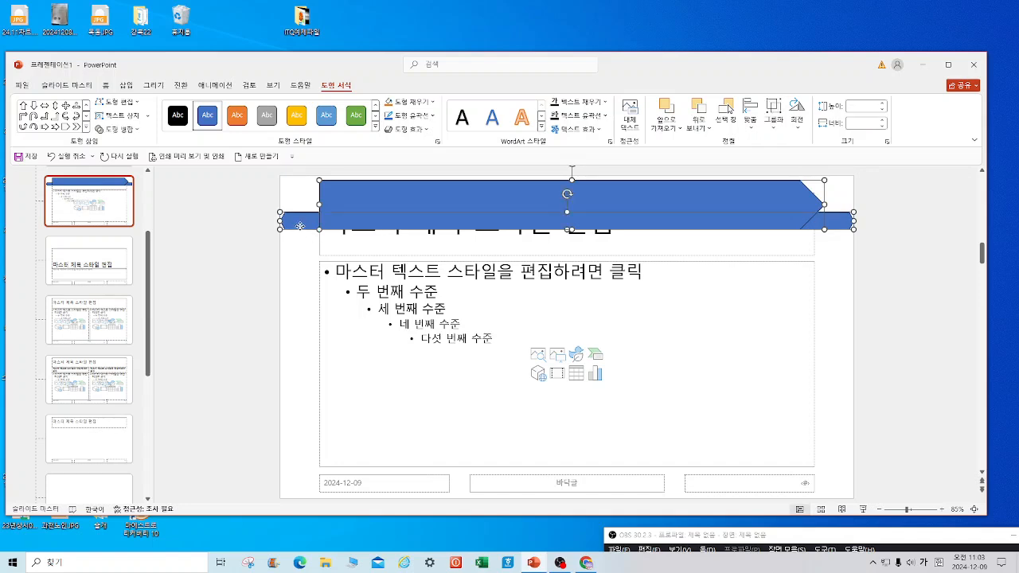
click(433, 117)
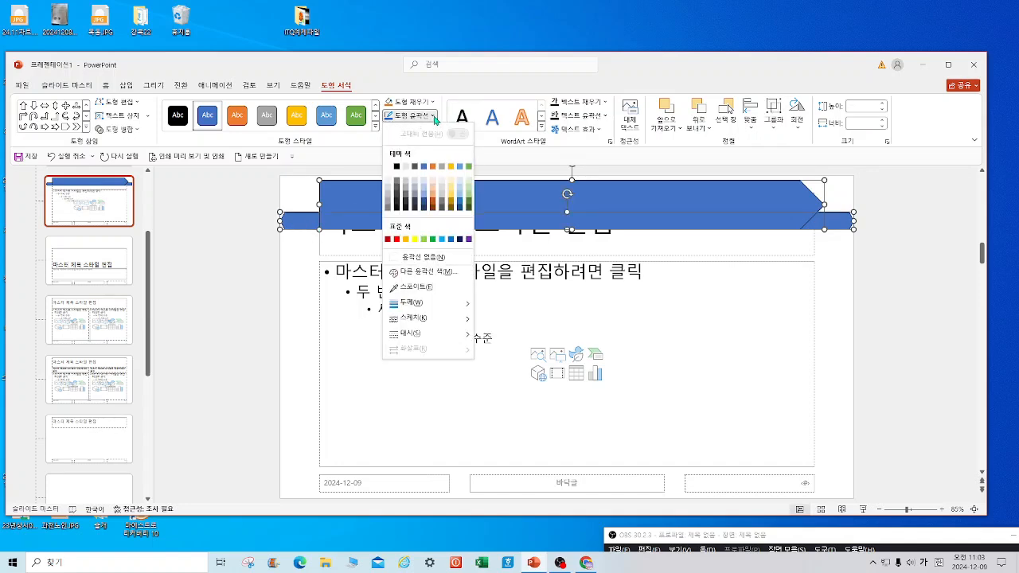
click(420, 257)
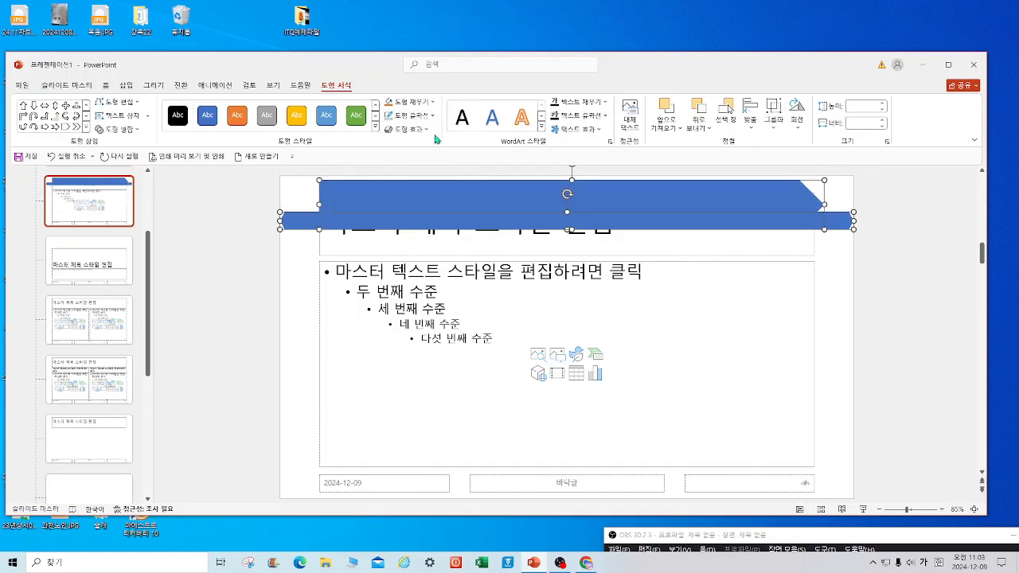
click(708, 132)
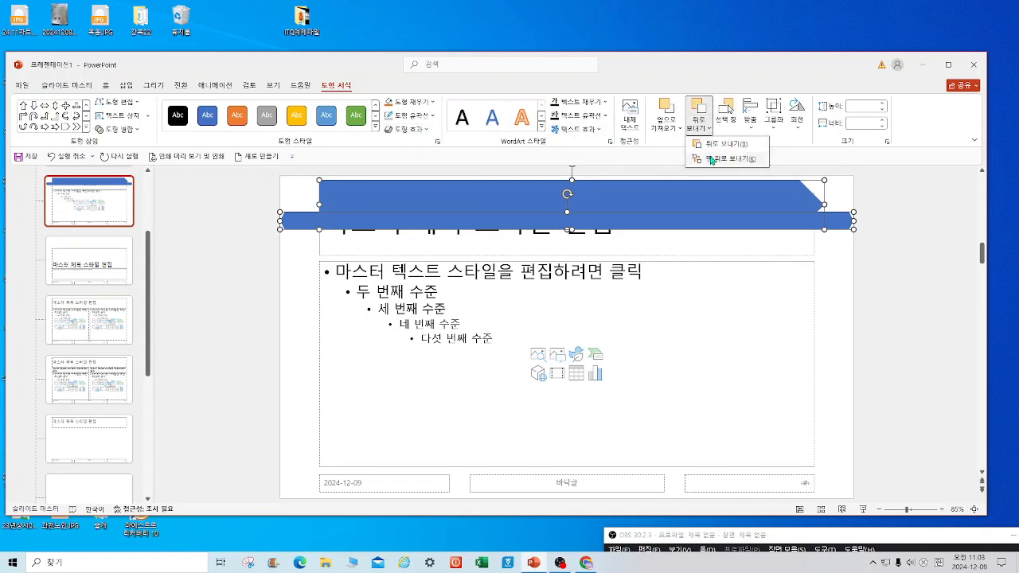
click(712, 160)
drag(327, 221, 627, 220)
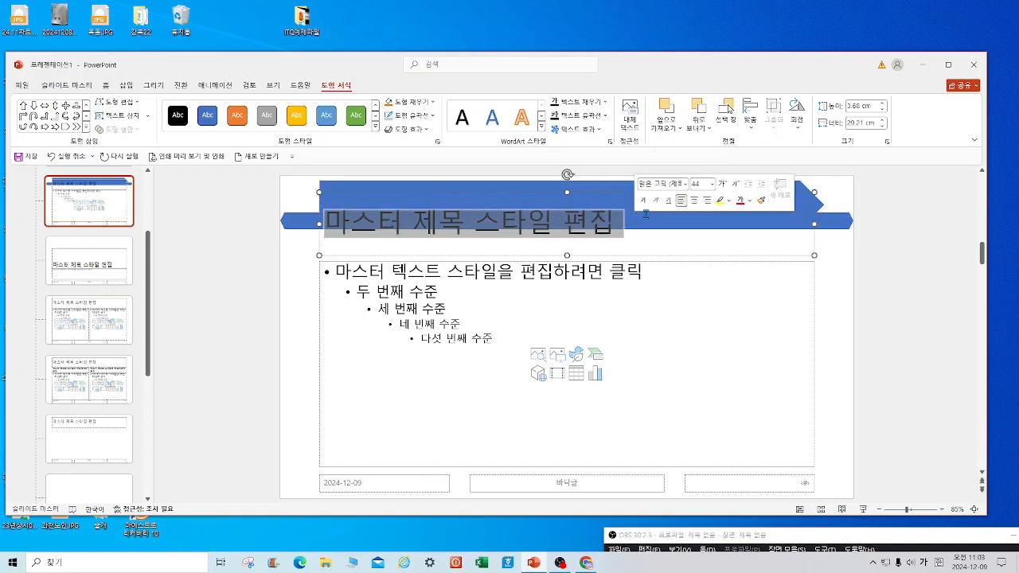
Make the master title white 40-pt 돋움, centre it, and raise its placeholder onto the banner.
click(106, 85)
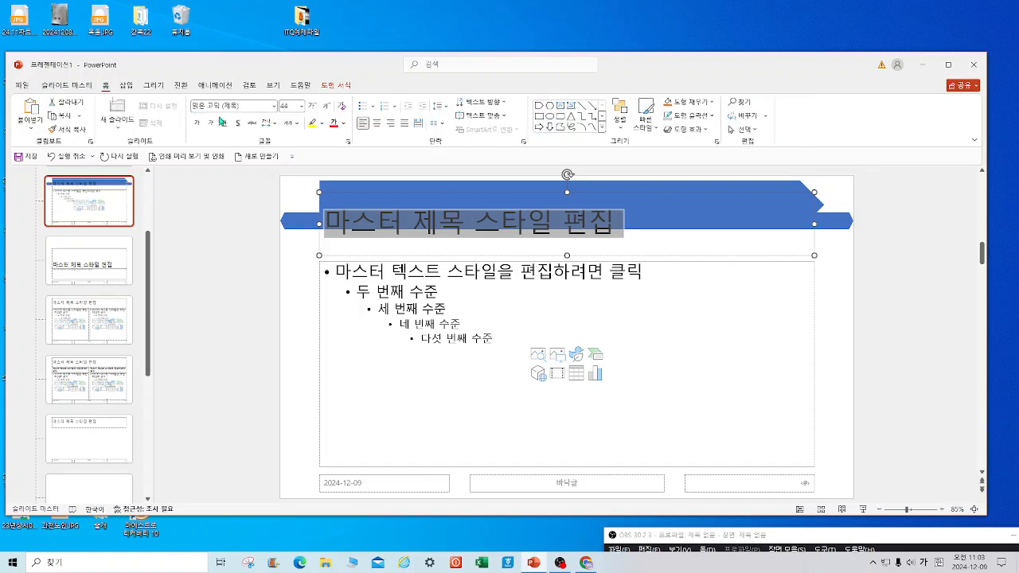
click(250, 105)
text(ㄷ)
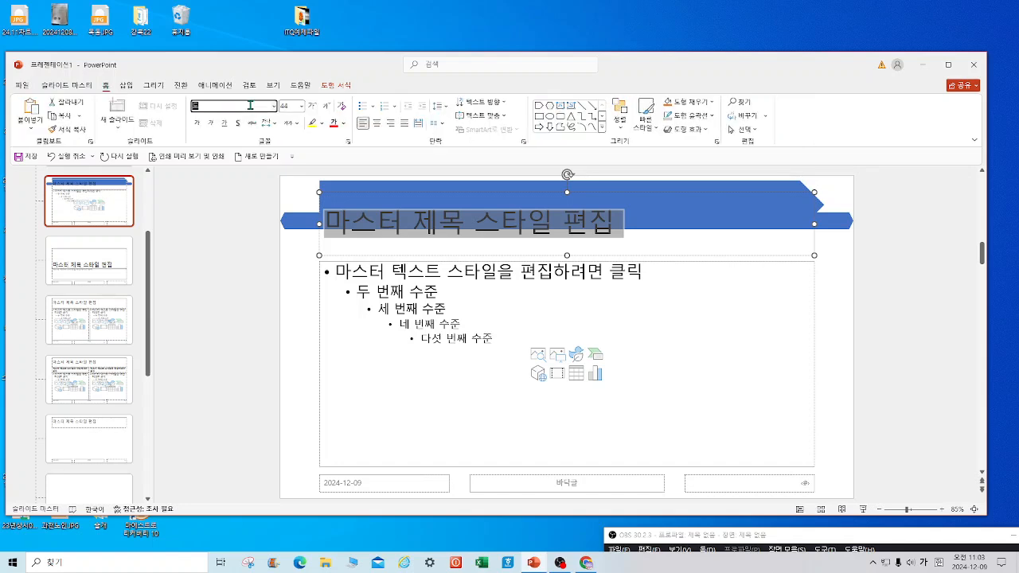
text(움)
key(Return)
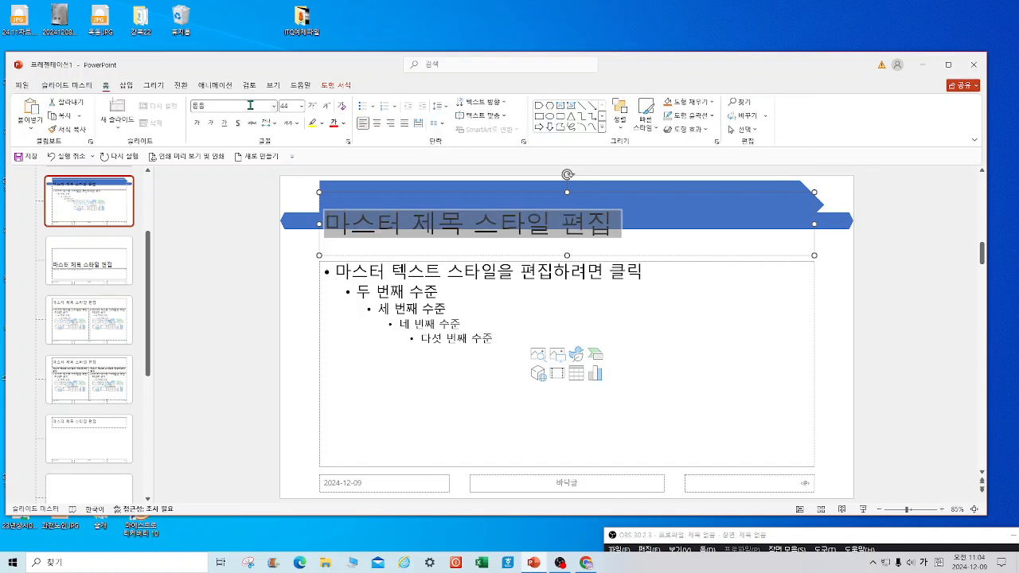
click(302, 105)
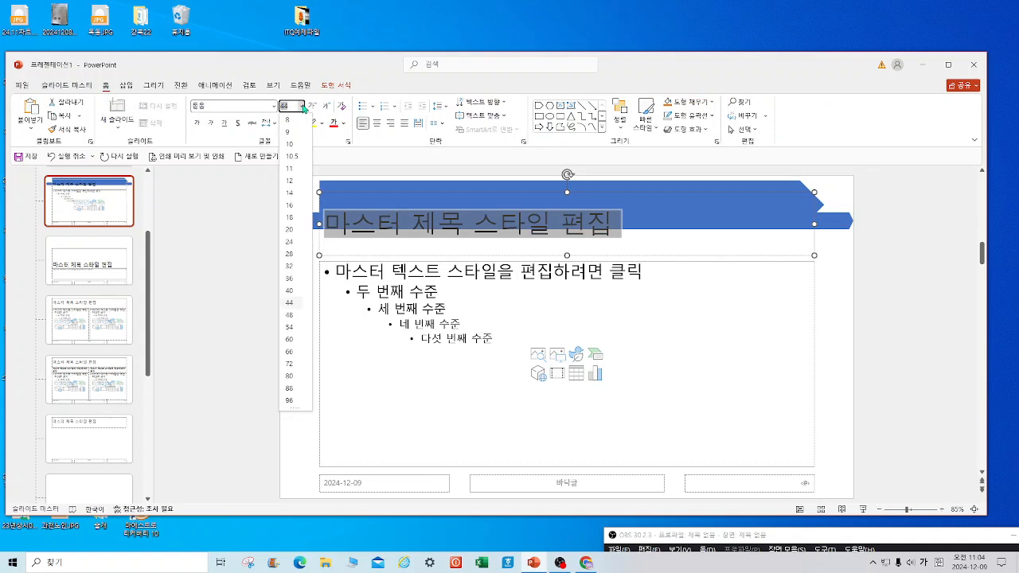
click(307, 280)
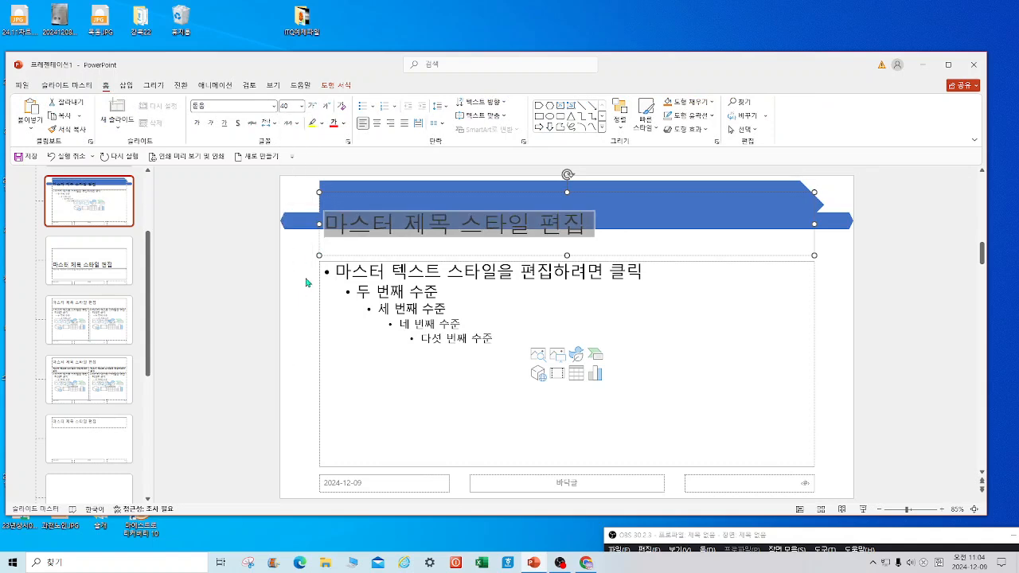
click(343, 123)
click(333, 174)
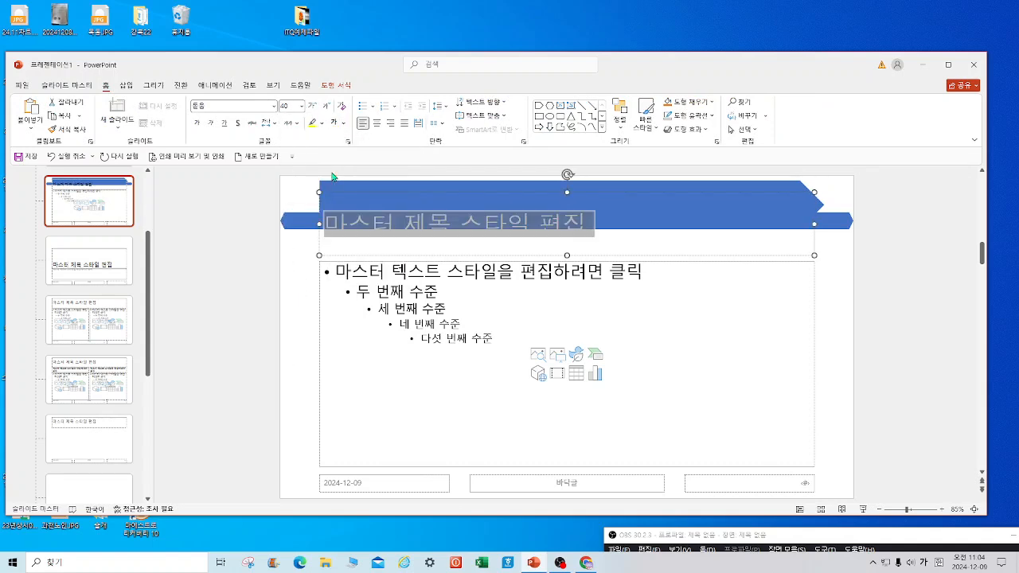
click(378, 125)
drag(520, 194, 520, 181)
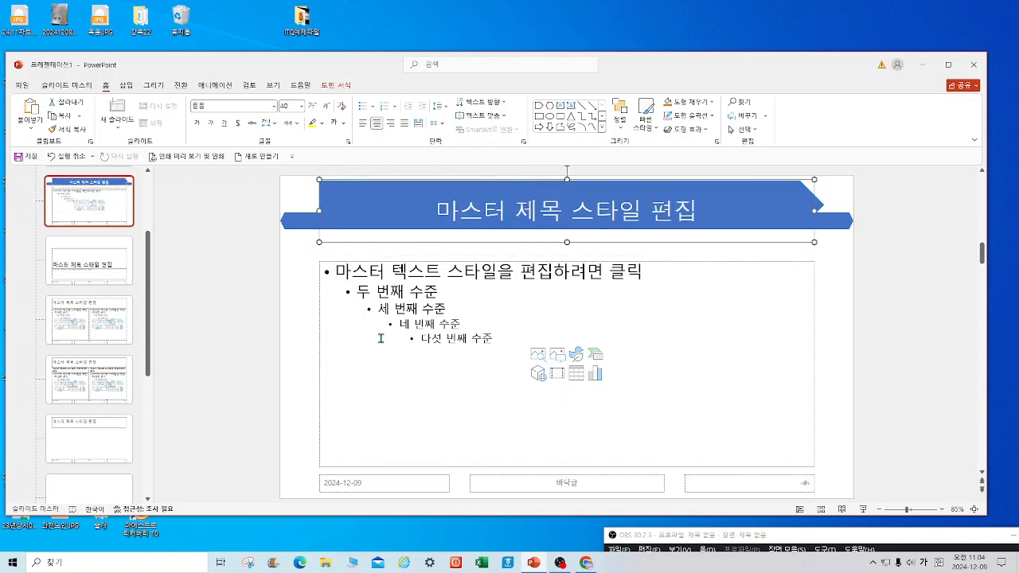
click(126, 85)
click(101, 132)
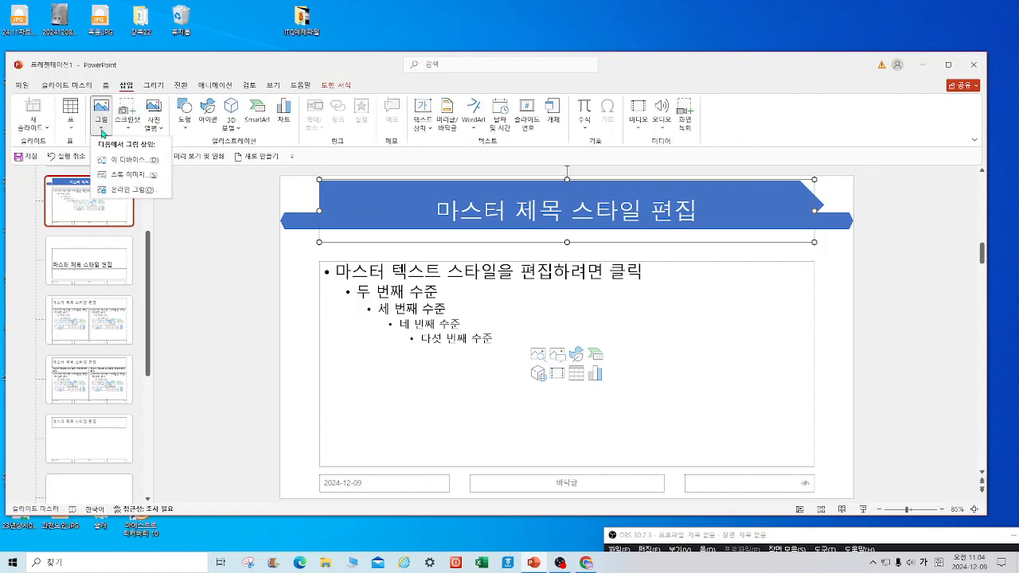
click(124, 161)
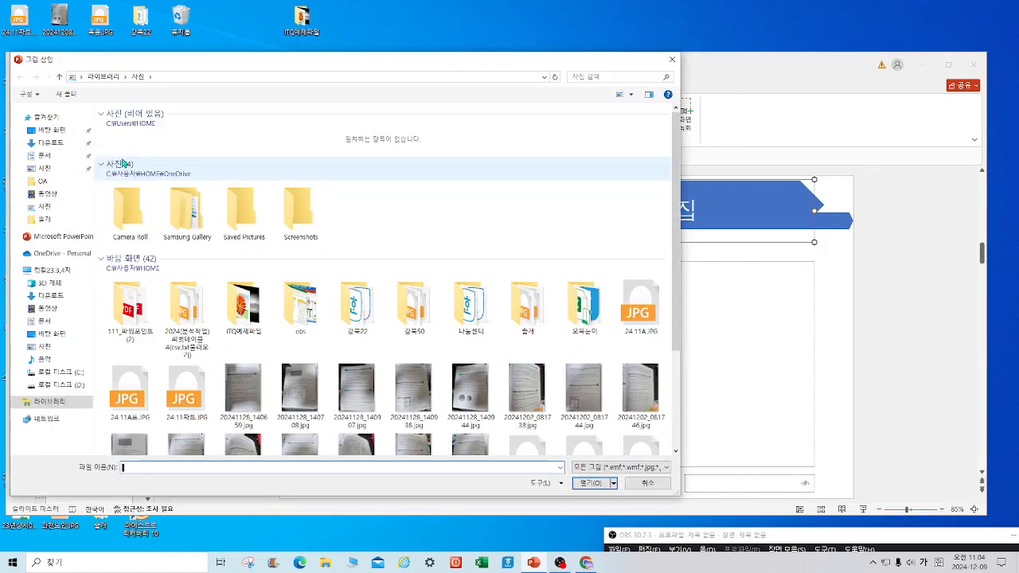
double_click(255, 315)
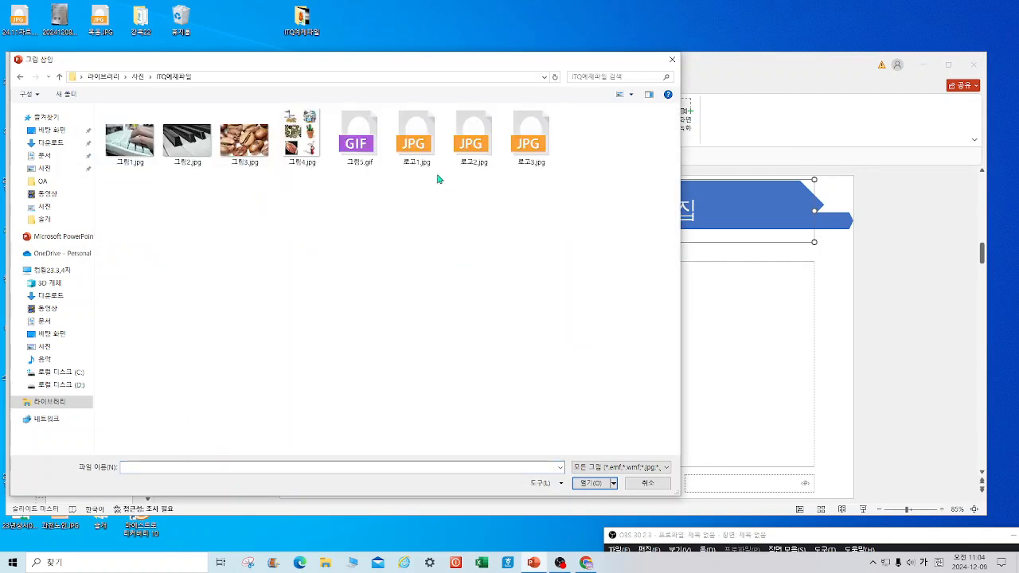
click(426, 155)
click(589, 484)
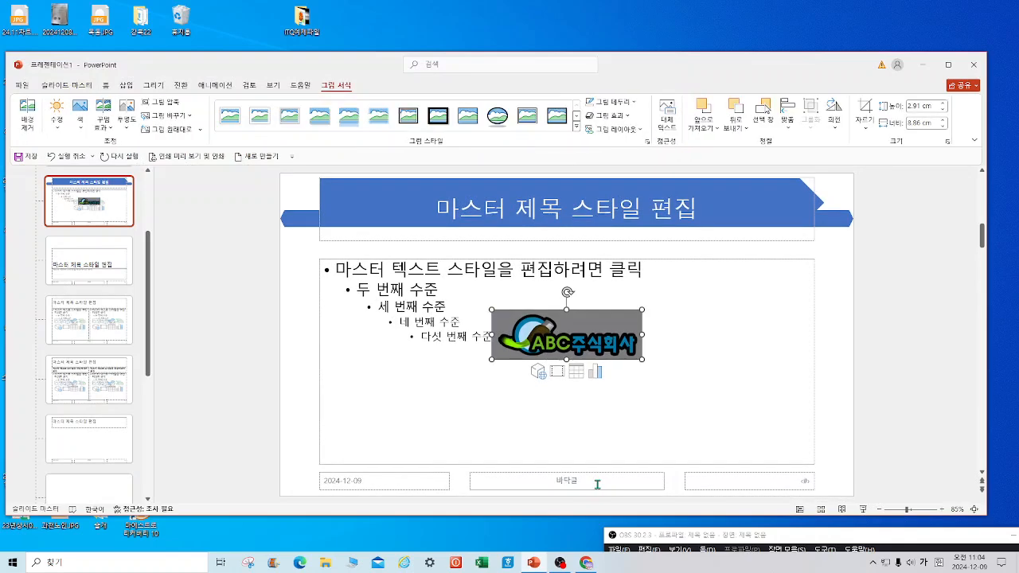
key(Delete)
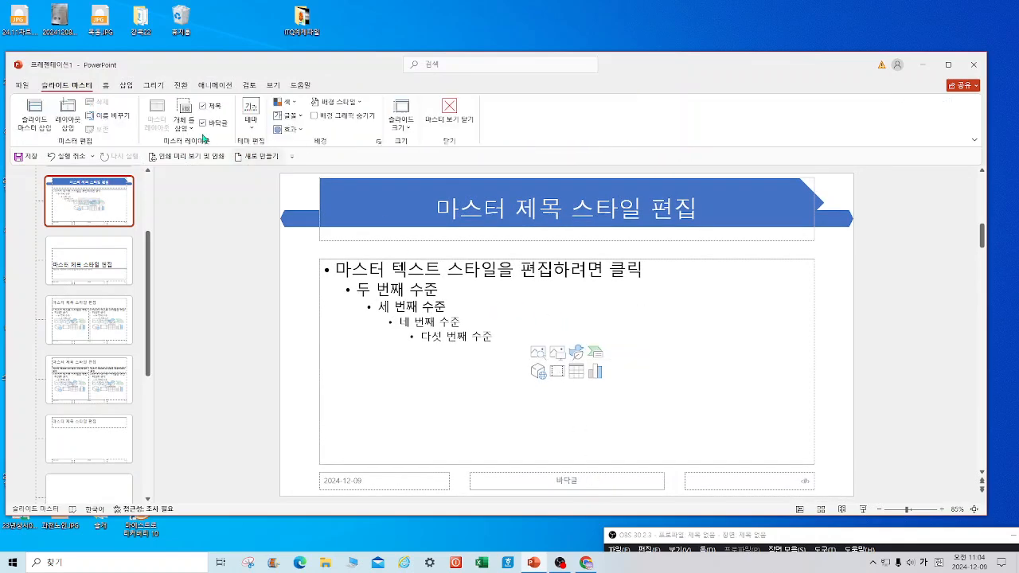
Insert 로고2.jpg into the slide master, shrink it, and place it at the footer centre.
click(125, 86)
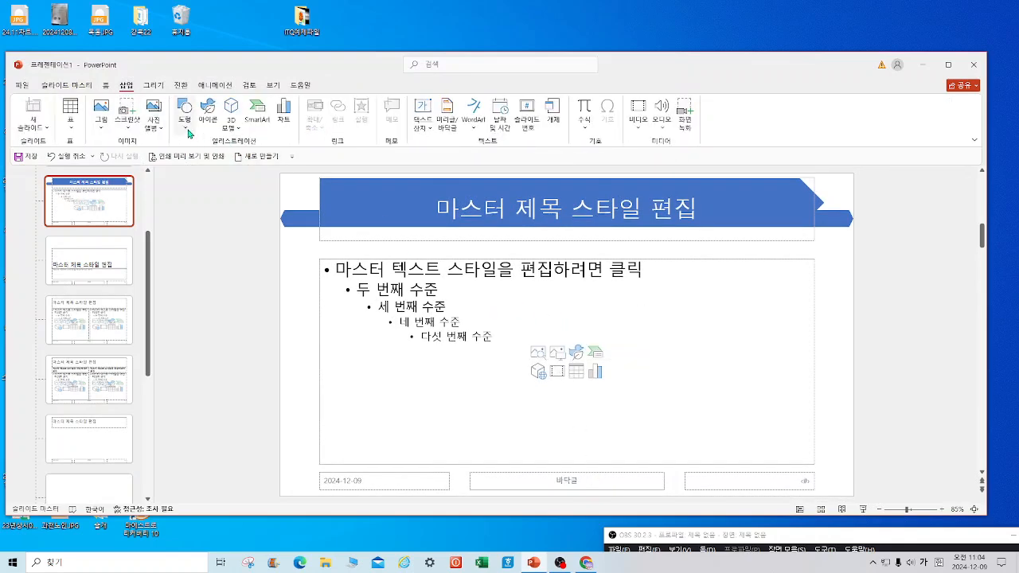
click(101, 118)
click(133, 161)
click(472, 147)
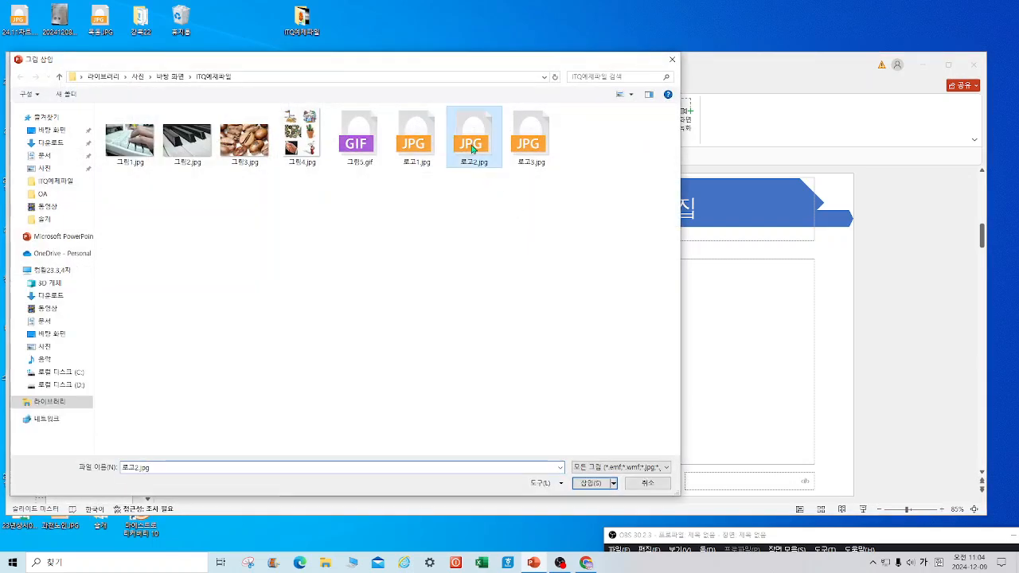
click(591, 483)
drag(569, 357, 582, 483)
drag(505, 491, 562, 492)
mouse_move(655, 458)
mouse_down()
mouse_move(645, 474)
mouse_move(638, 464)
mouse_up()
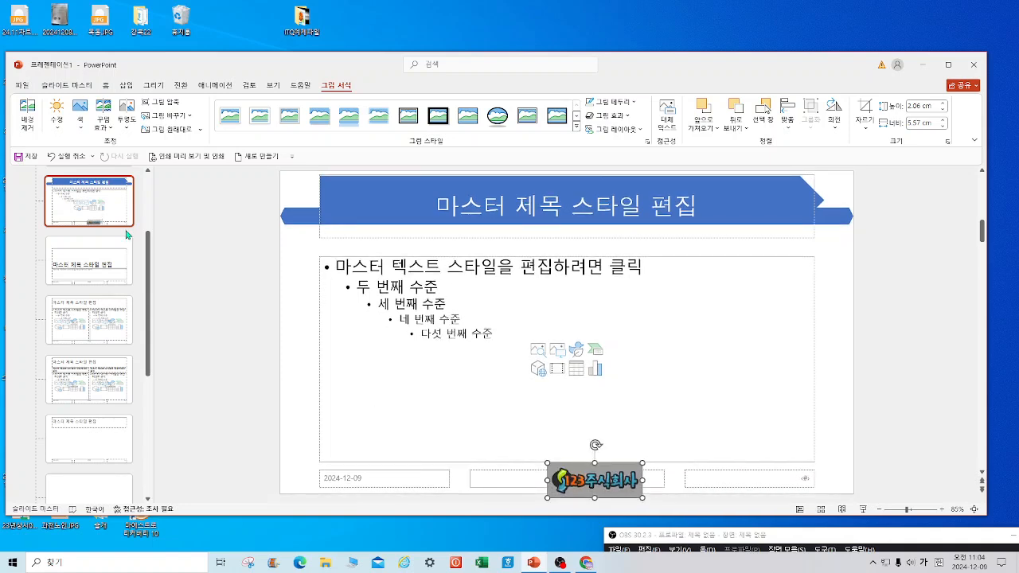
Make the logo's grey background transparent with Set Transparent Color.
click(82, 127)
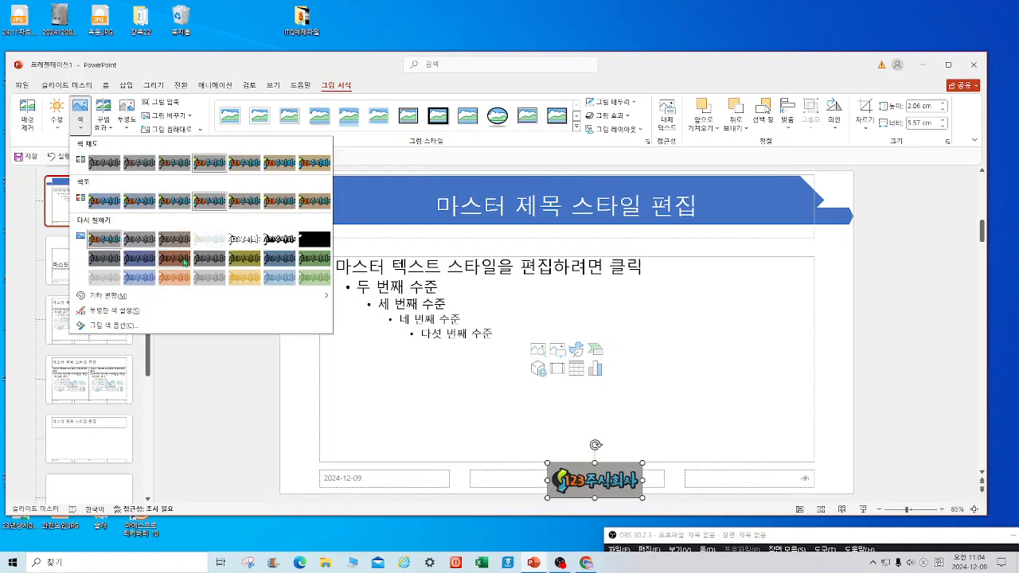
click(140, 311)
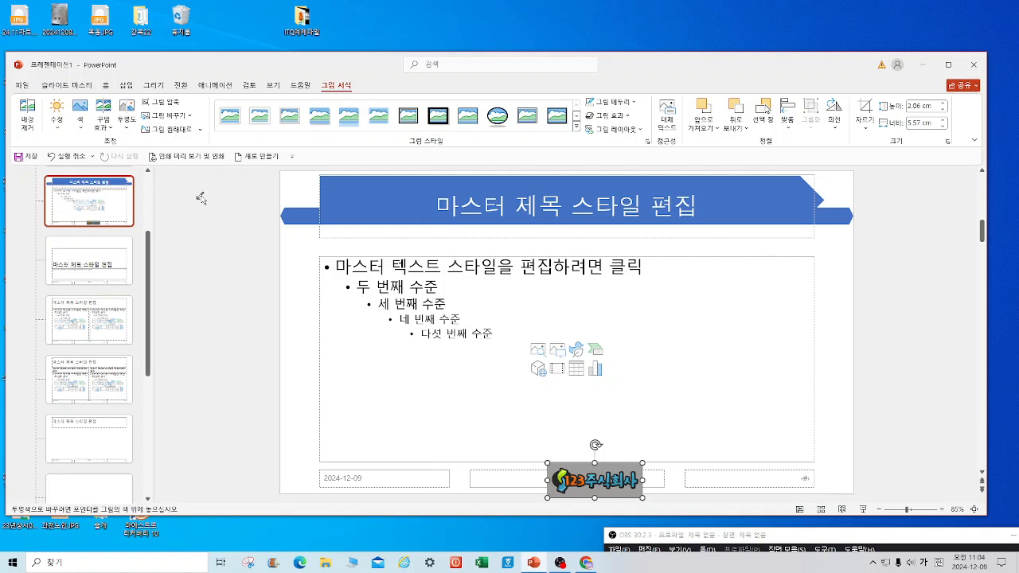
click(614, 464)
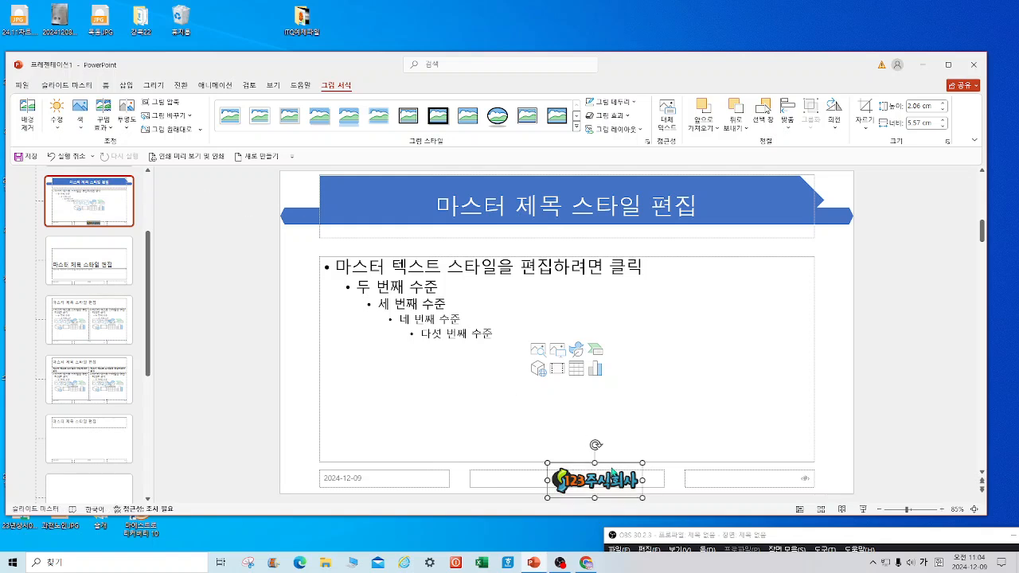
Turn on slide numbers for all slides and close Master View.
click(129, 86)
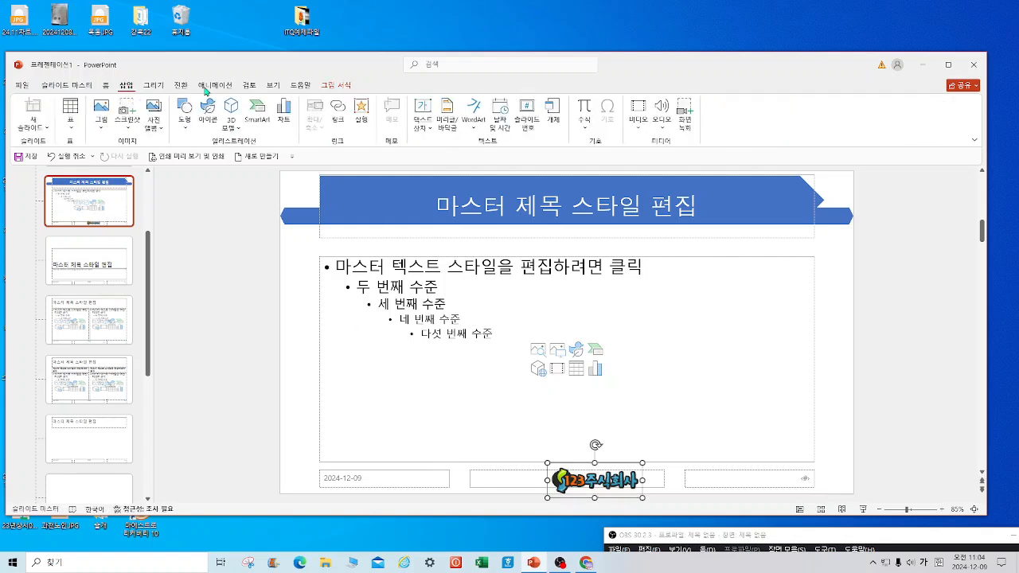
click(457, 126)
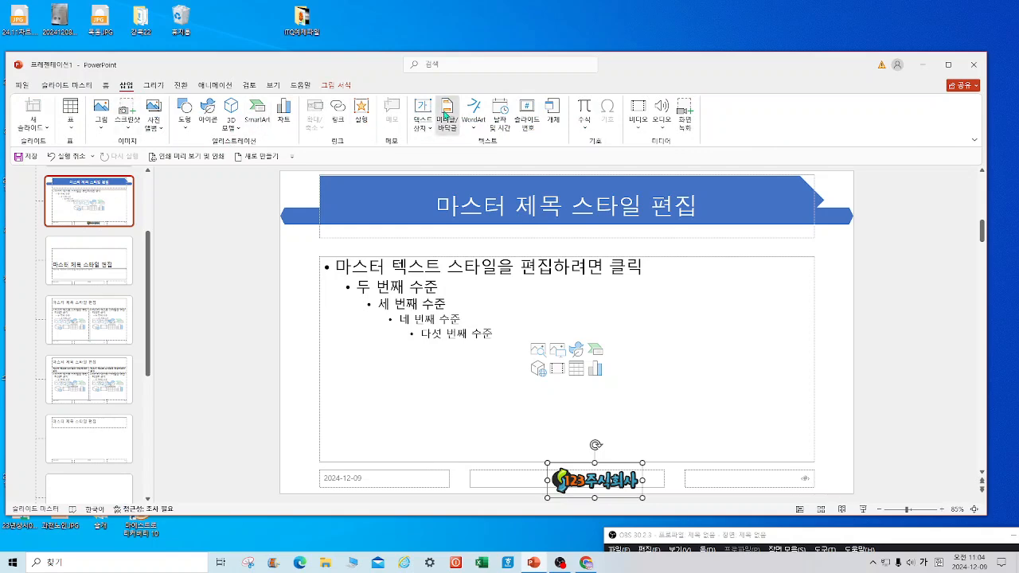
click(381, 317)
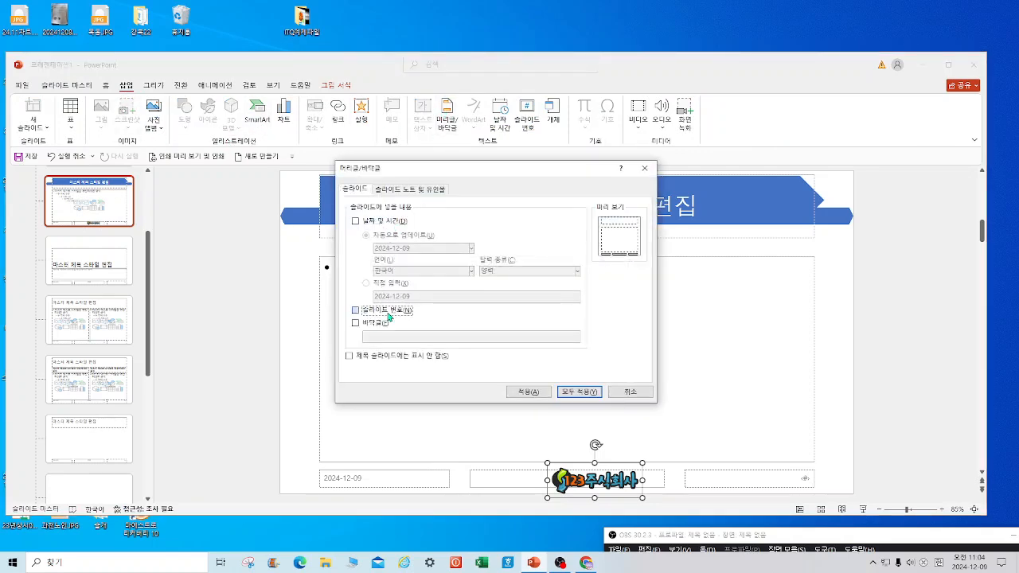
click(579, 392)
click(67, 85)
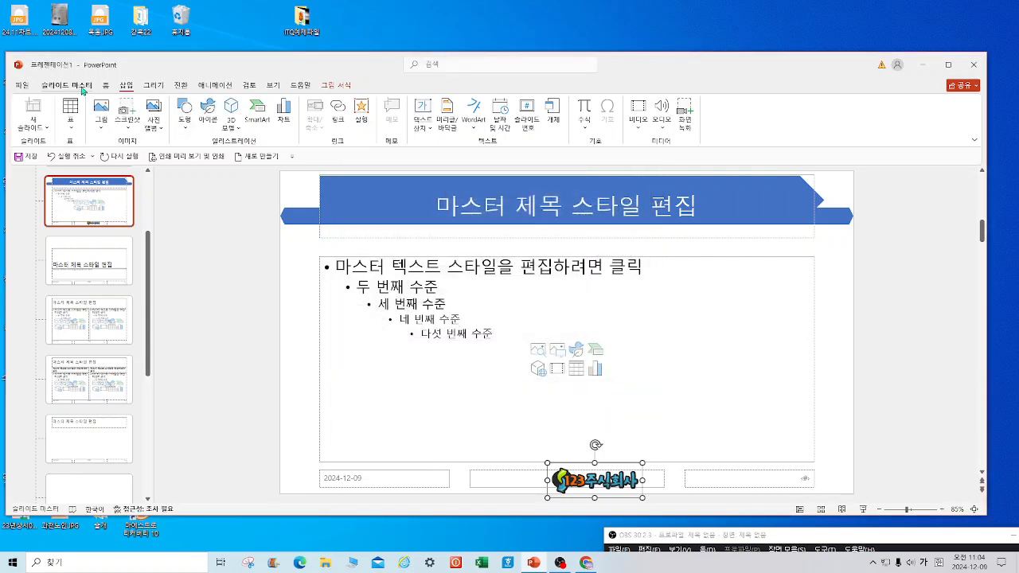
click(451, 112)
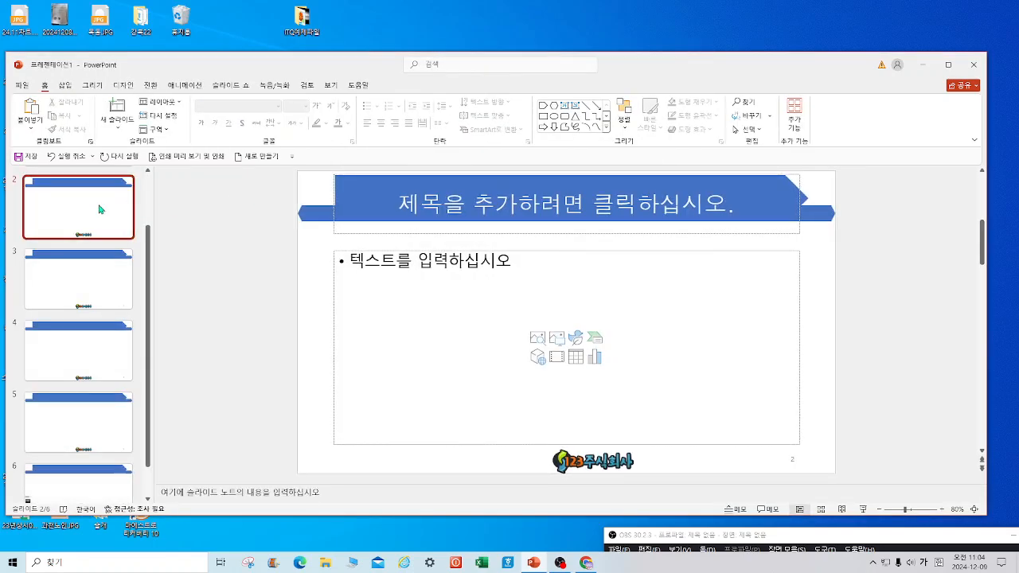
Title slide 2 '목차'.
click(537, 201)
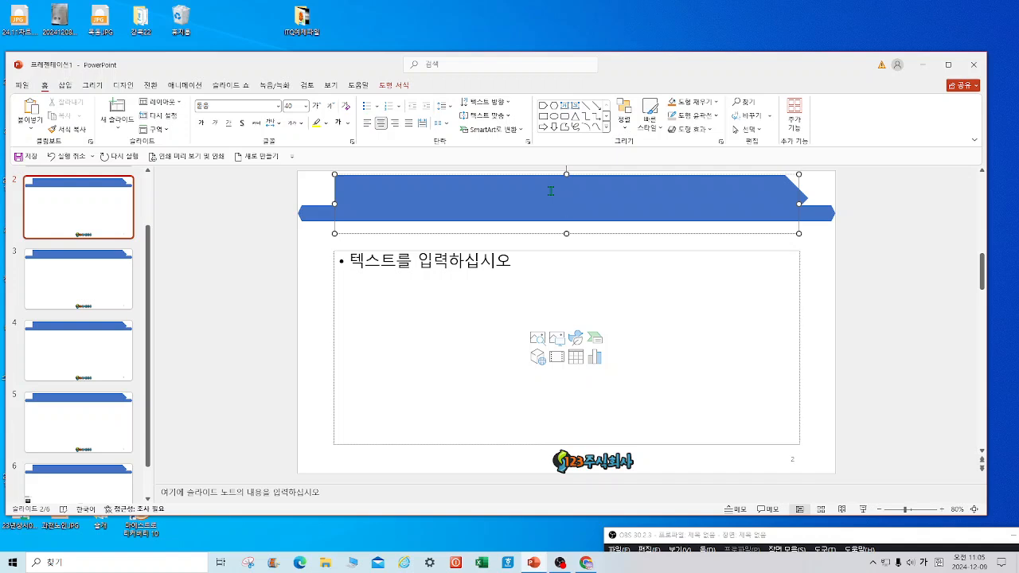
text(ㅁ차)
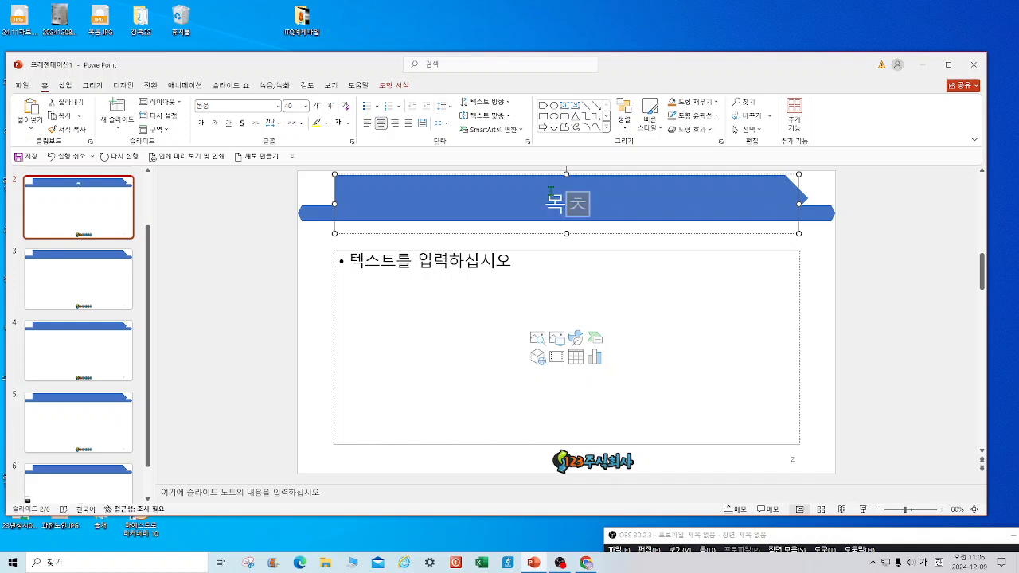
click(98, 204)
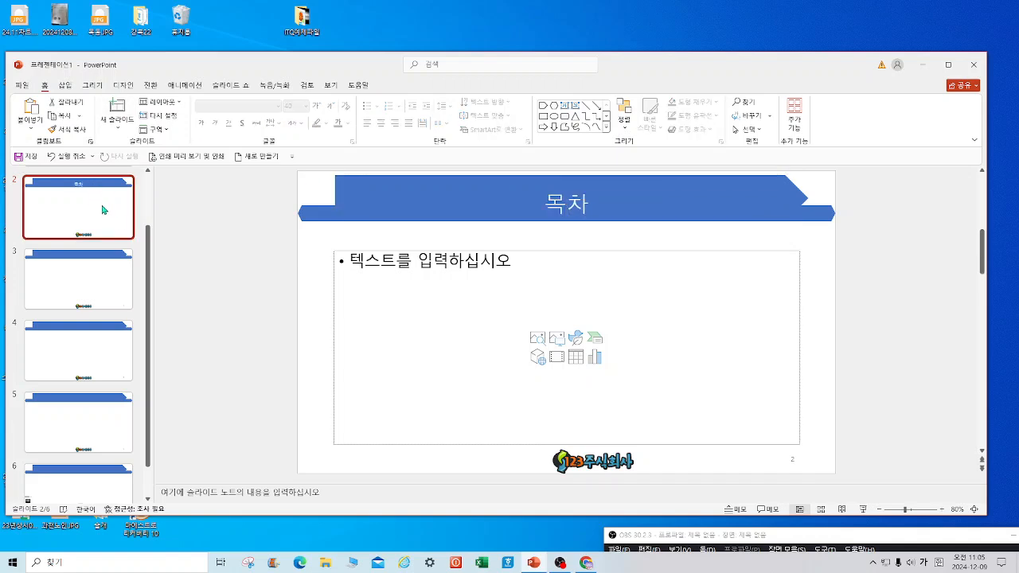
Place a slide 1 zoom object on slide 2 and enlarge it.
drag(147, 251, 147, 176)
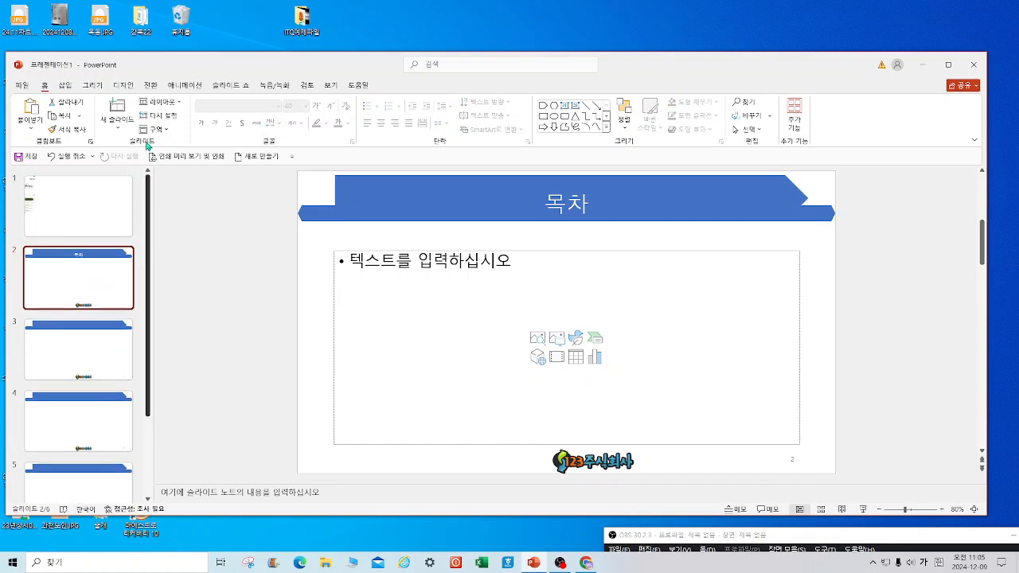
drag(32, 191, 236, 293)
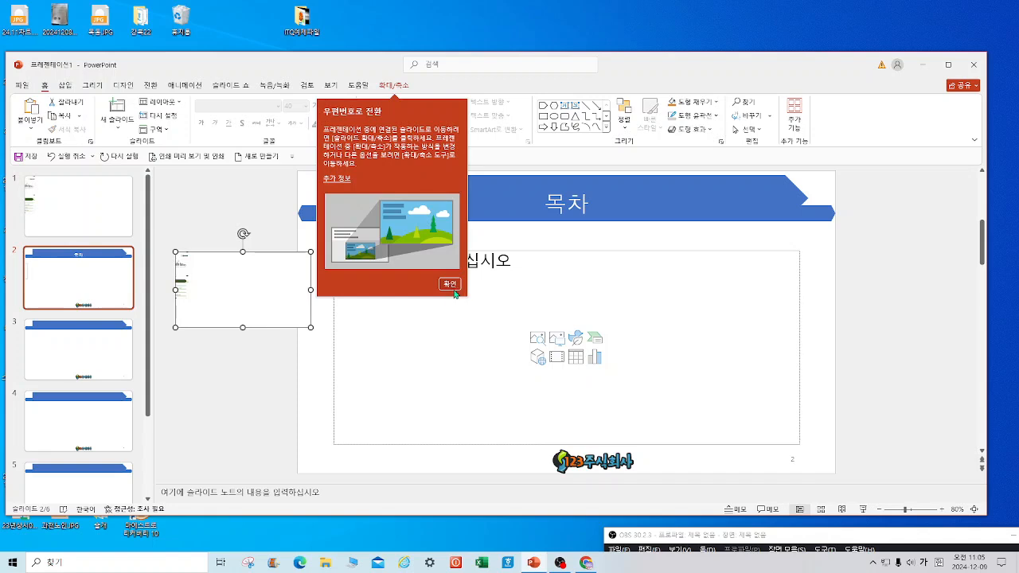
click(269, 362)
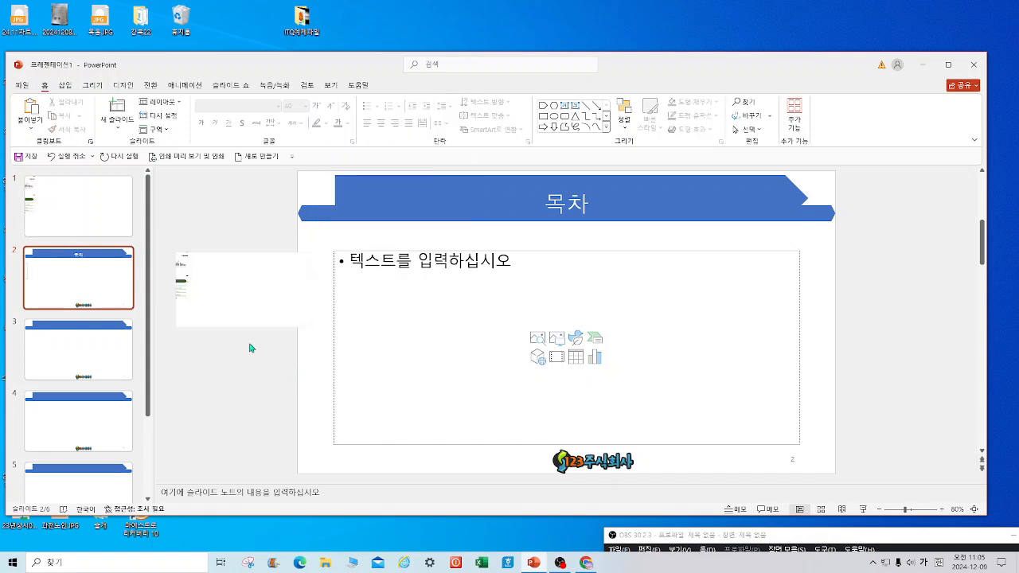
click(183, 283)
drag(183, 287, 267, 305)
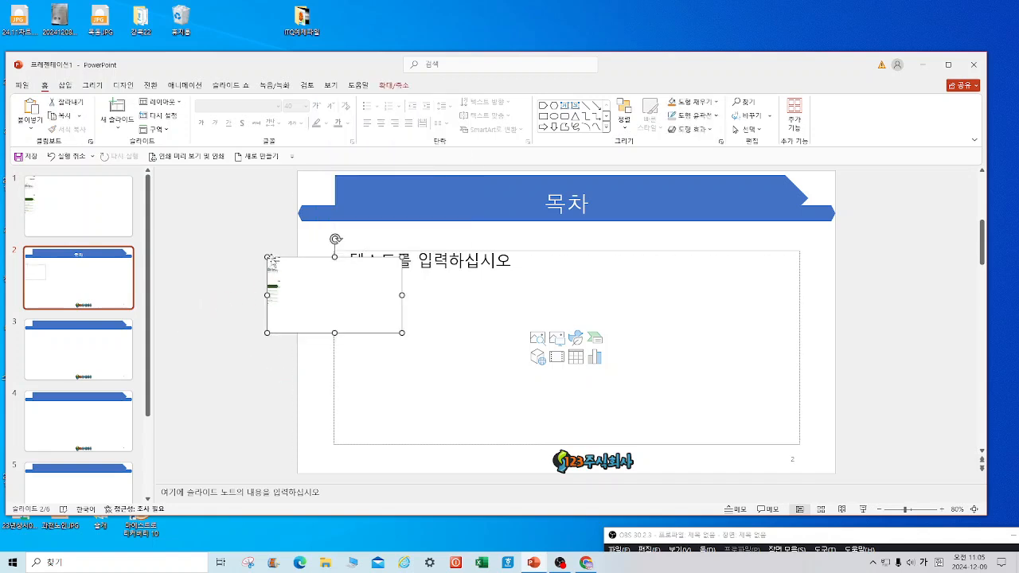
drag(267, 257, 152, 192)
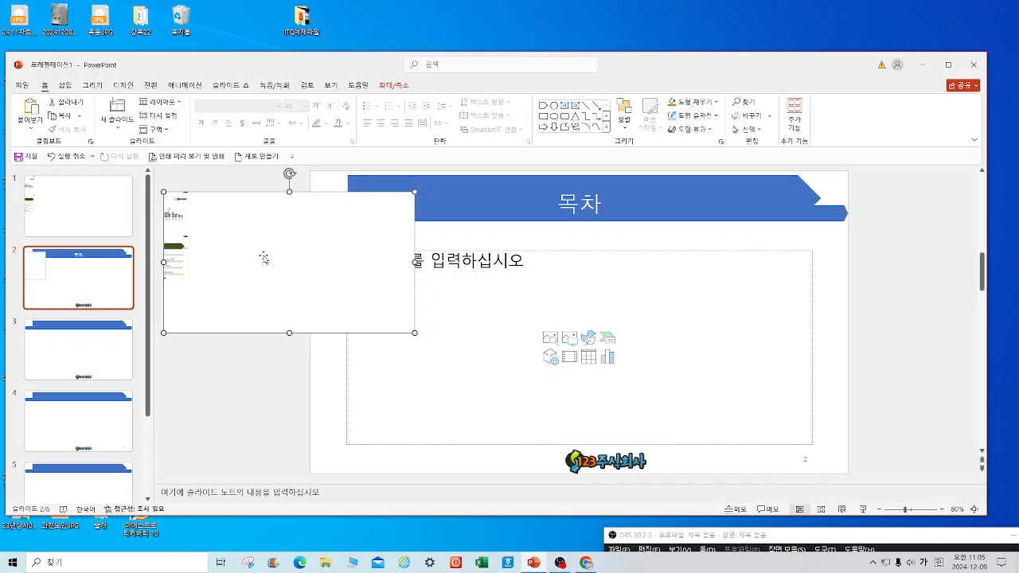
Reposition the reference page picture on slide 1 and cut it.
click(37, 195)
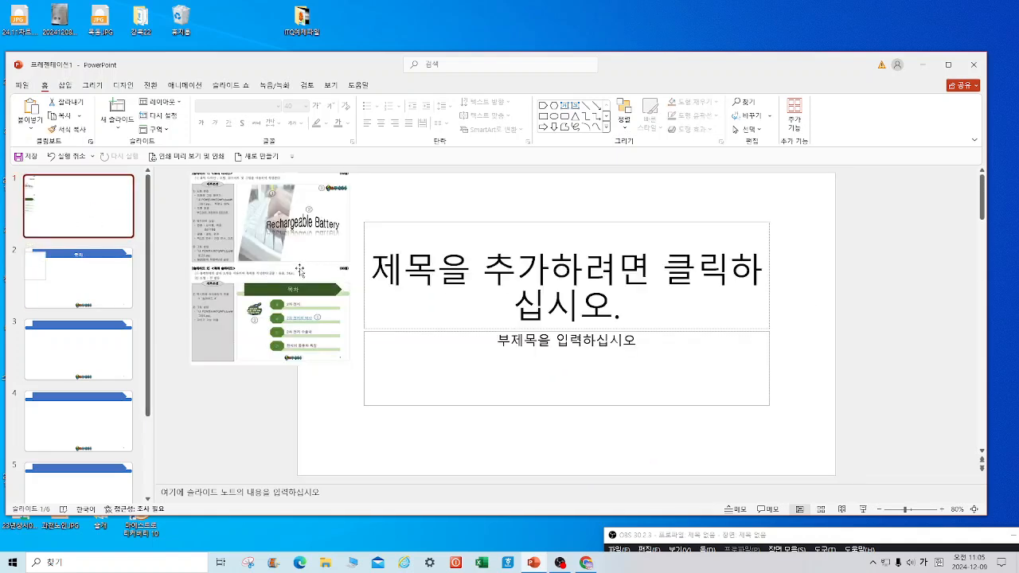
drag(283, 311, 261, 273)
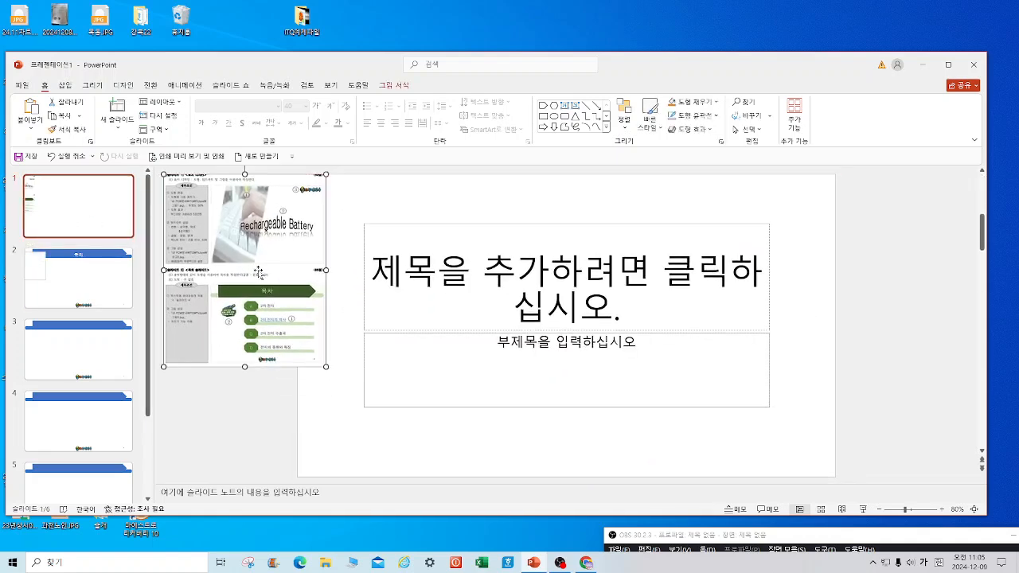
click(117, 289)
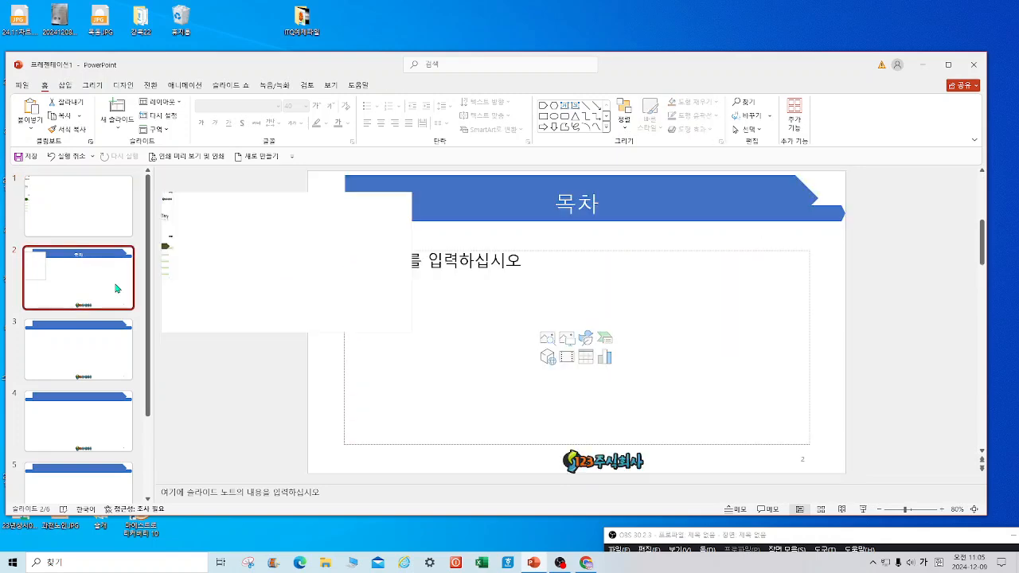
click(94, 224)
drag(226, 284, 230, 372)
right_click(278, 343)
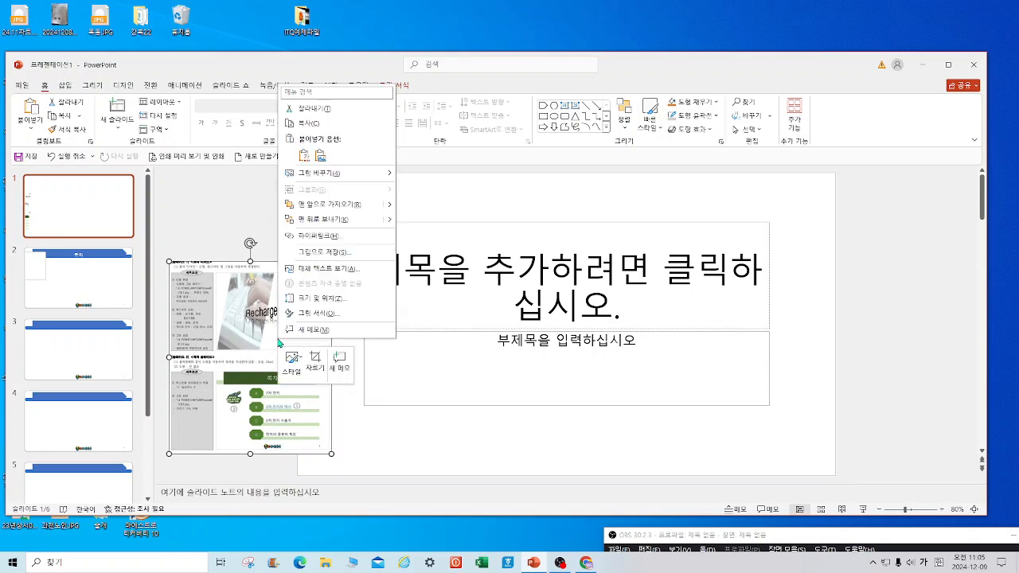
click(311, 108)
Paste the reference picture at slide 2's upper left and delete the body text placeholder.
click(66, 264)
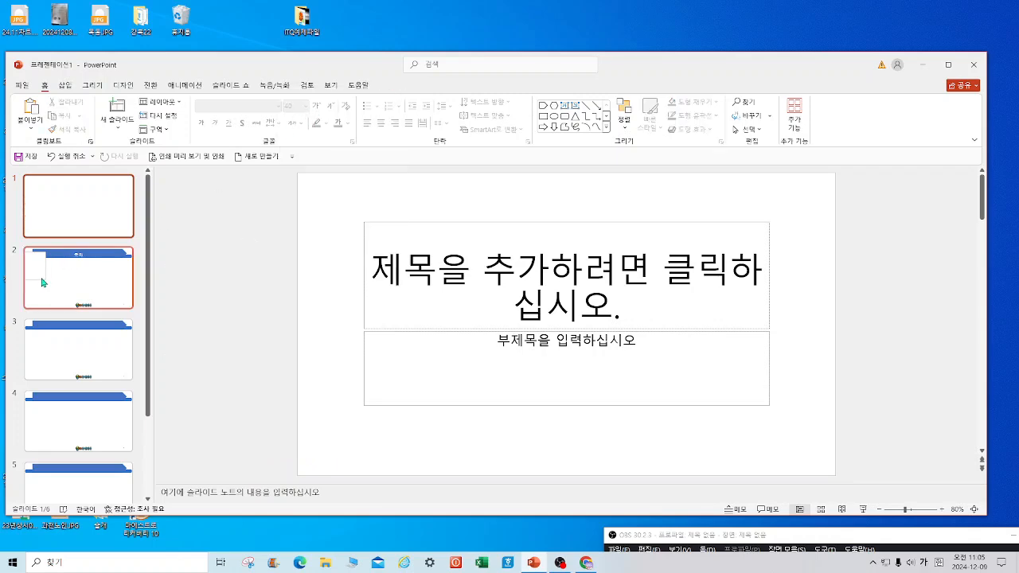
right_click(242, 252)
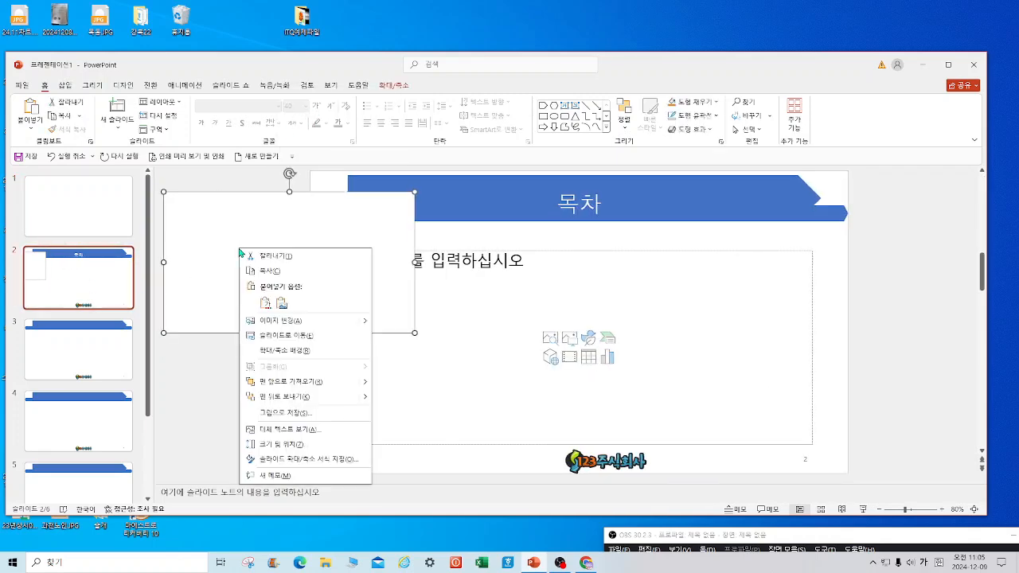
click(266, 303)
drag(265, 323, 261, 239)
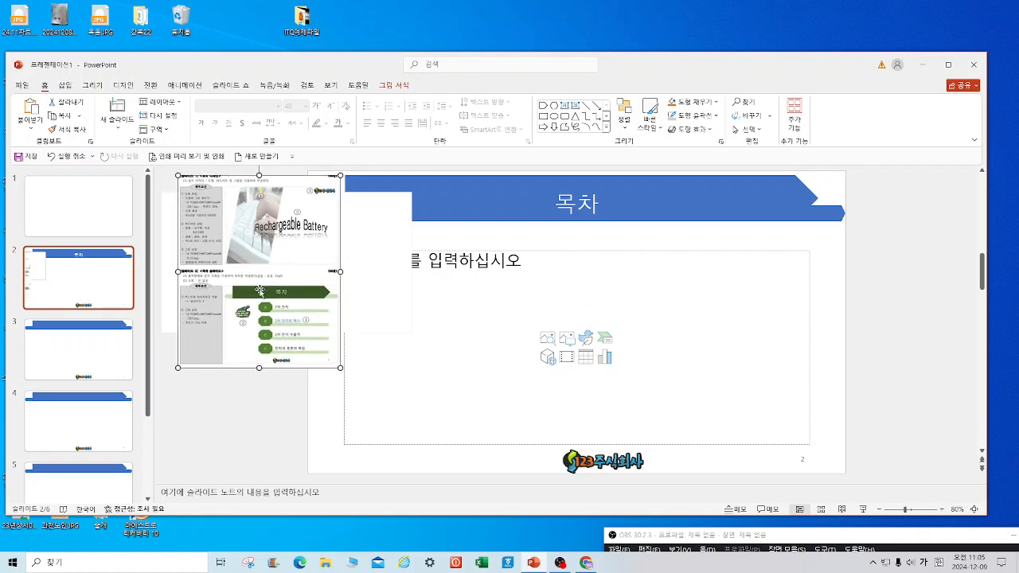
click(653, 253)
key(Delete)
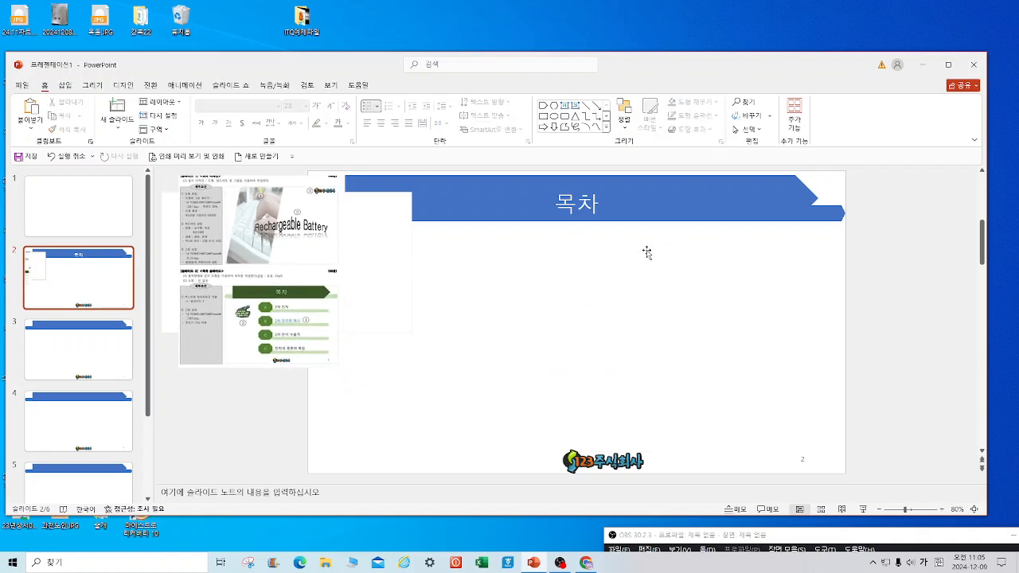
Draw a thin rectangle bar with an octagon at its left end.
click(544, 117)
drag(448, 261, 728, 267)
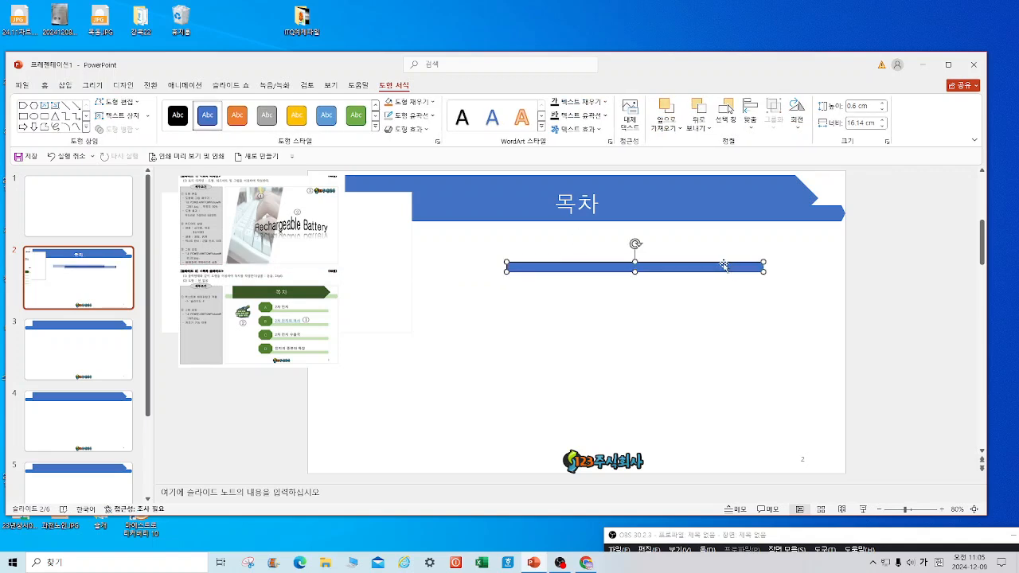
click(87, 128)
click(143, 227)
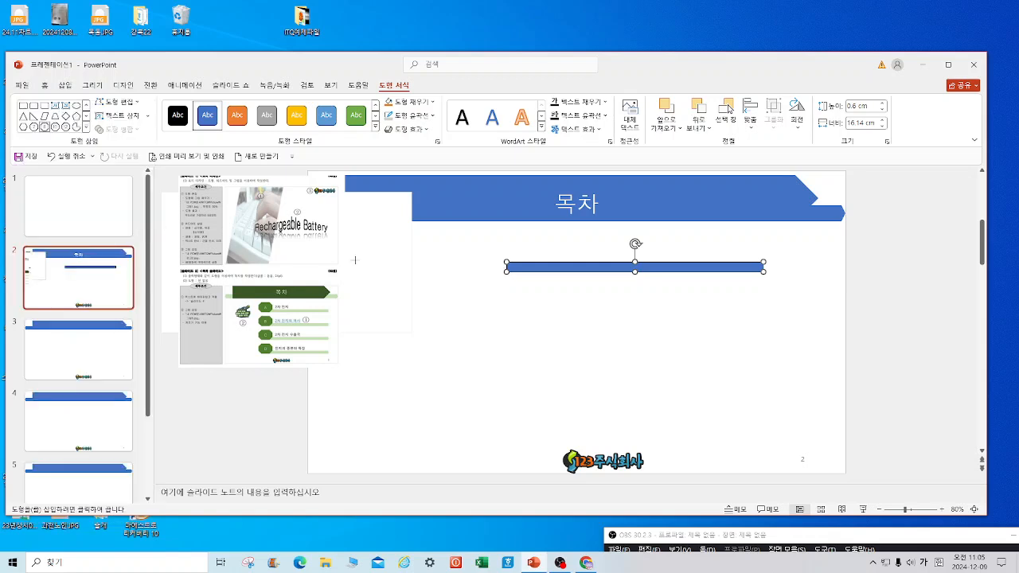
drag(482, 250, 521, 274)
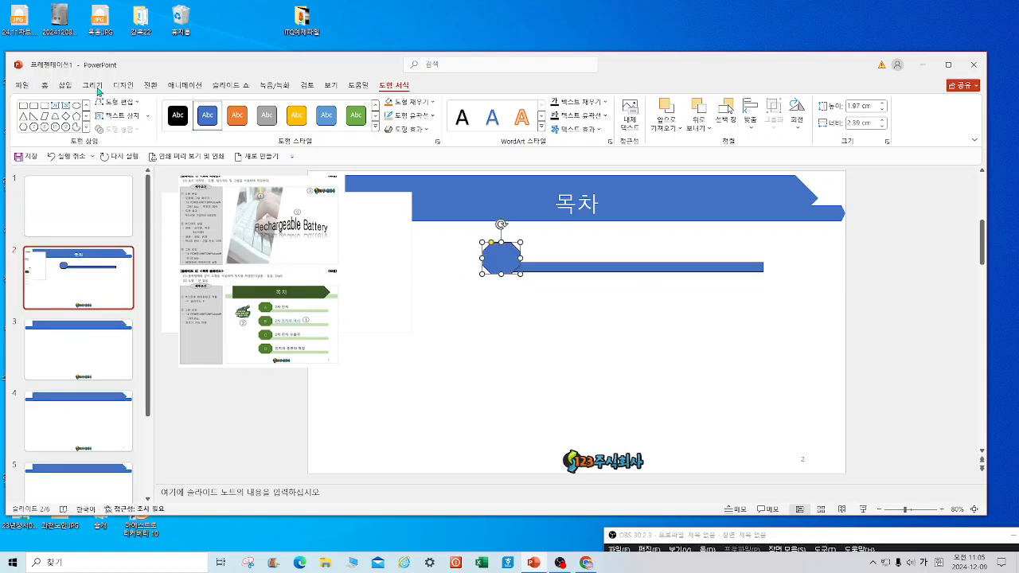
Add a horizontal text box reading '2차전지' above the bar.
click(68, 88)
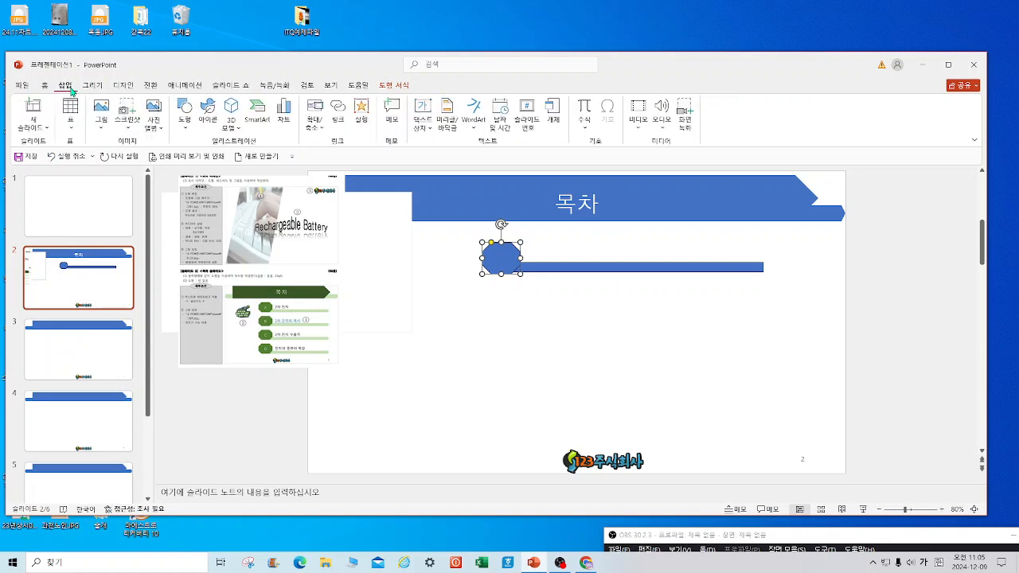
click(430, 128)
click(443, 145)
drag(538, 239, 713, 250)
text(2차)
text(전)
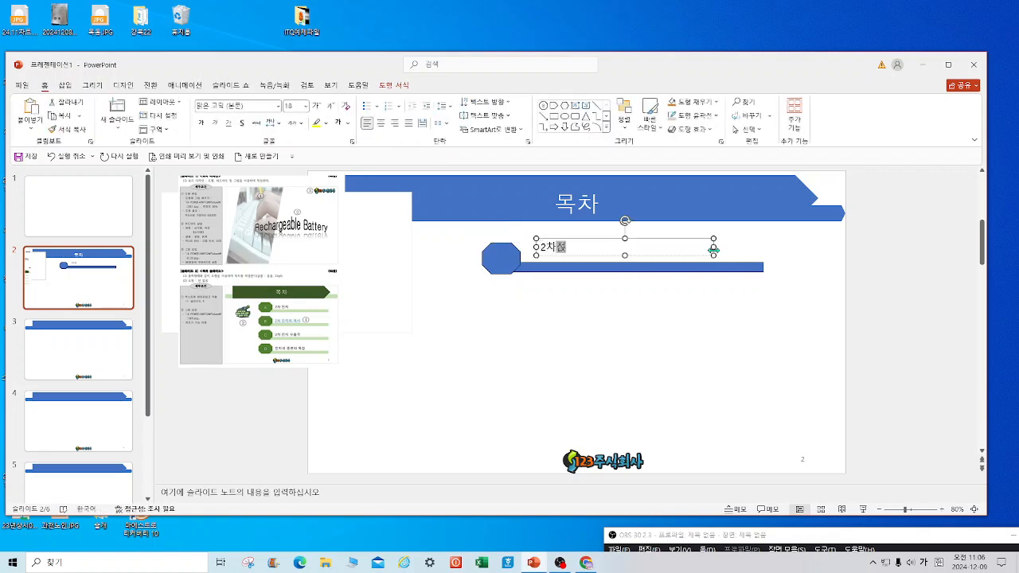
text(지)
Select the octagon, bar and text box together and copy the row downward.
drag(796, 299, 425, 223)
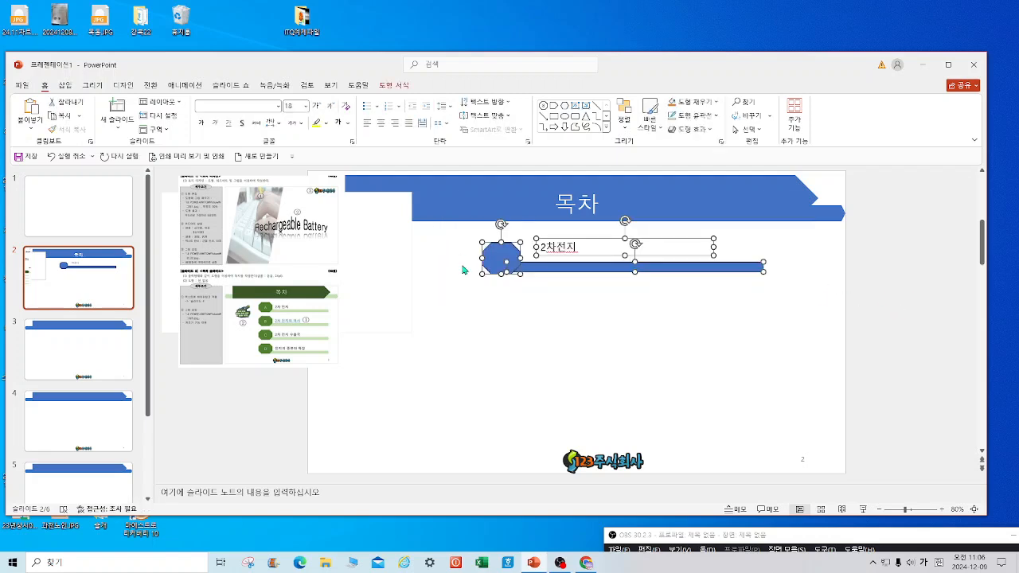
drag(505, 262, 508, 300)
key(ctrl+z)
drag(508, 256, 527, 393)
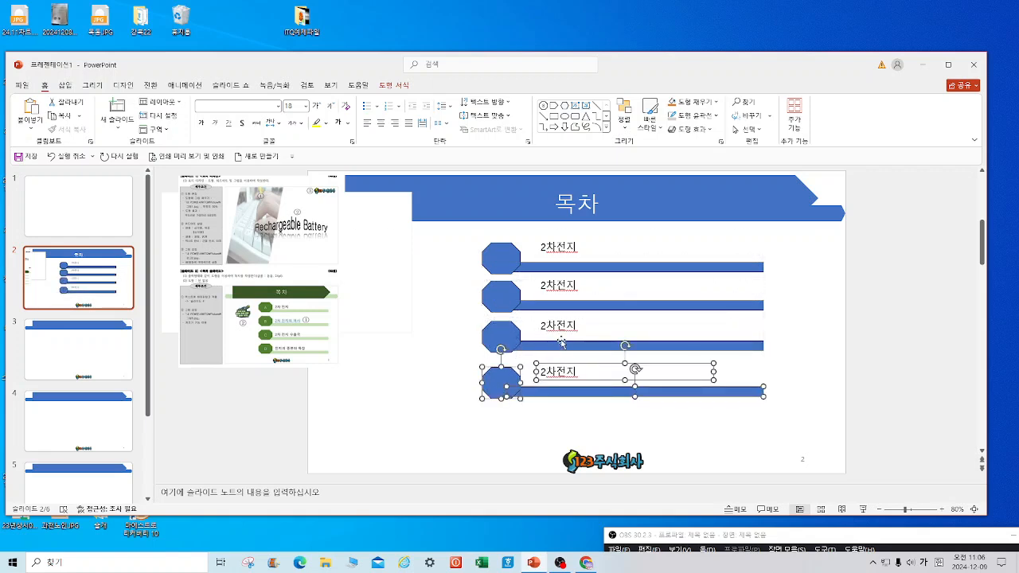
Label the four octagons A, B, C and D.
click(504, 262)
text(A)
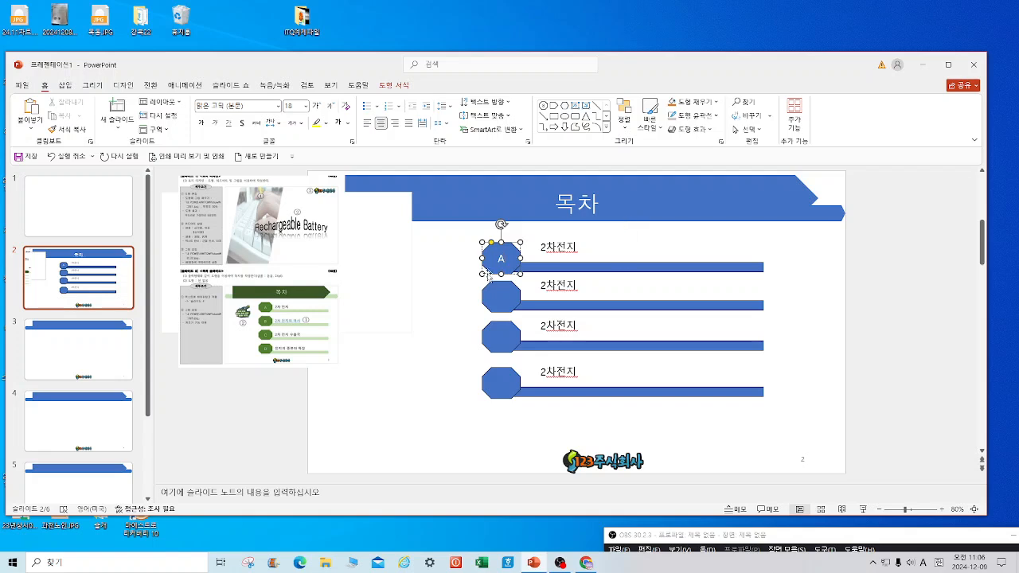
click(503, 301)
text(B)
click(507, 341)
text(C)
click(508, 386)
text(D)
Set all the contents shapes' text to 돋움 at 24 pt.
drag(803, 429, 409, 228)
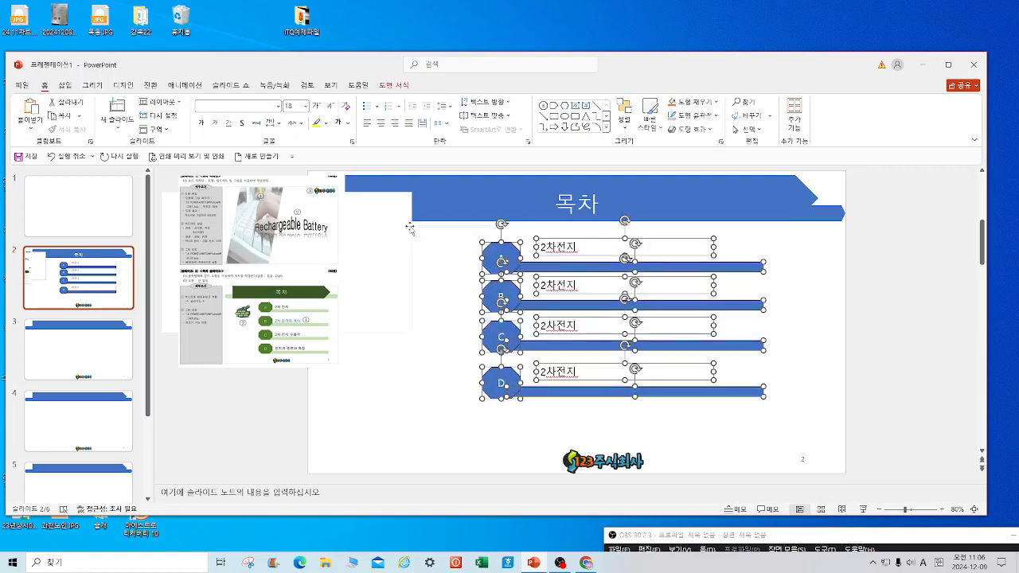
click(233, 107)
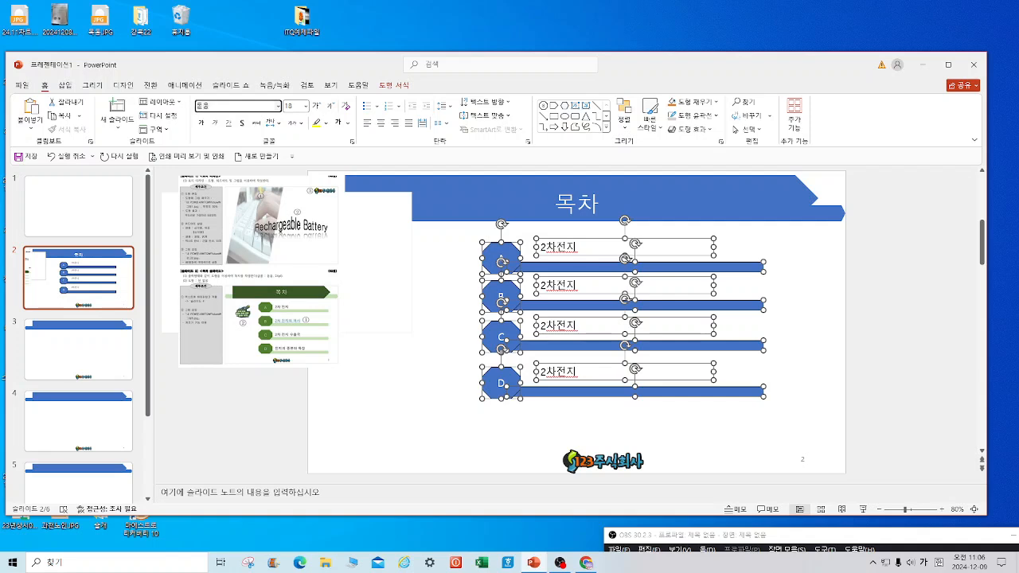
text(돋움)
key(Return)
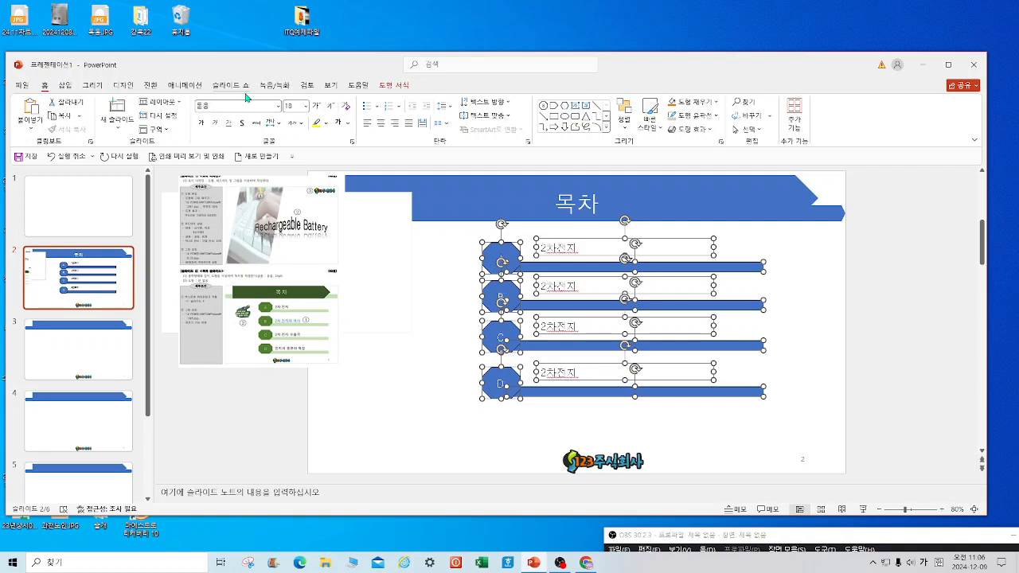
click(305, 106)
click(301, 242)
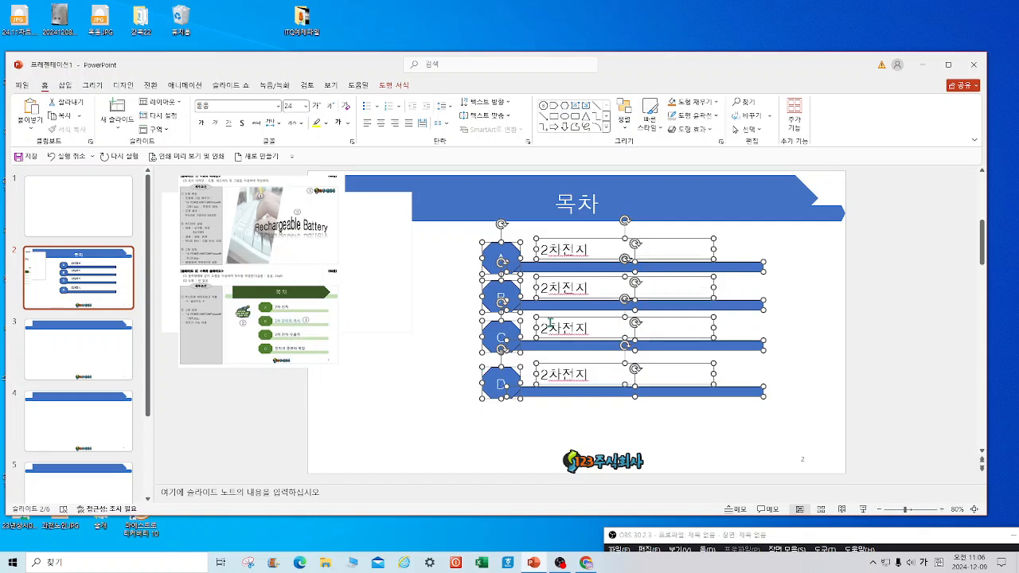
click(796, 310)
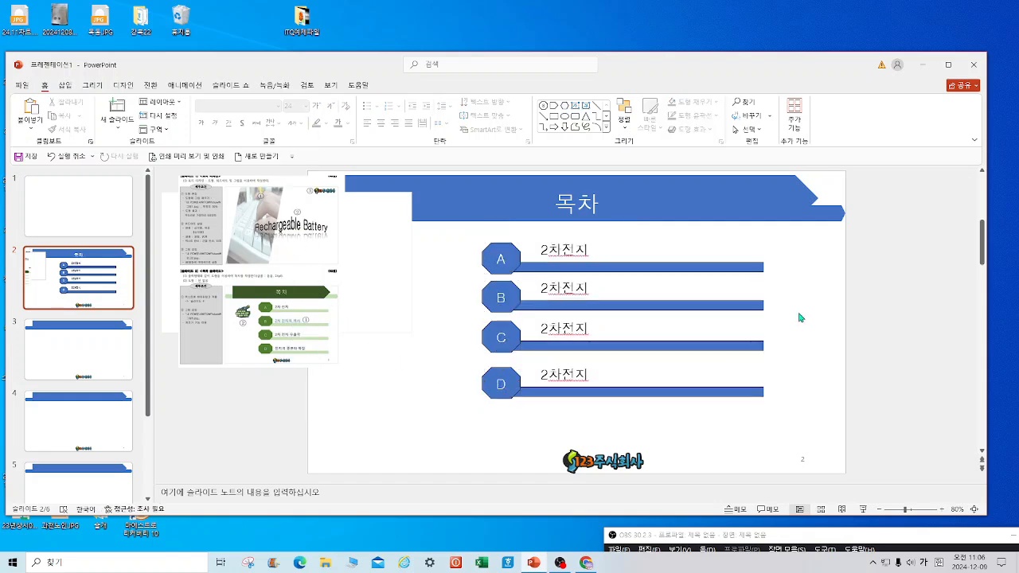
Edit items B and C to read '2차전지의 역사' and '2차전지 수출국'.
click(591, 287)
text(의 역사)
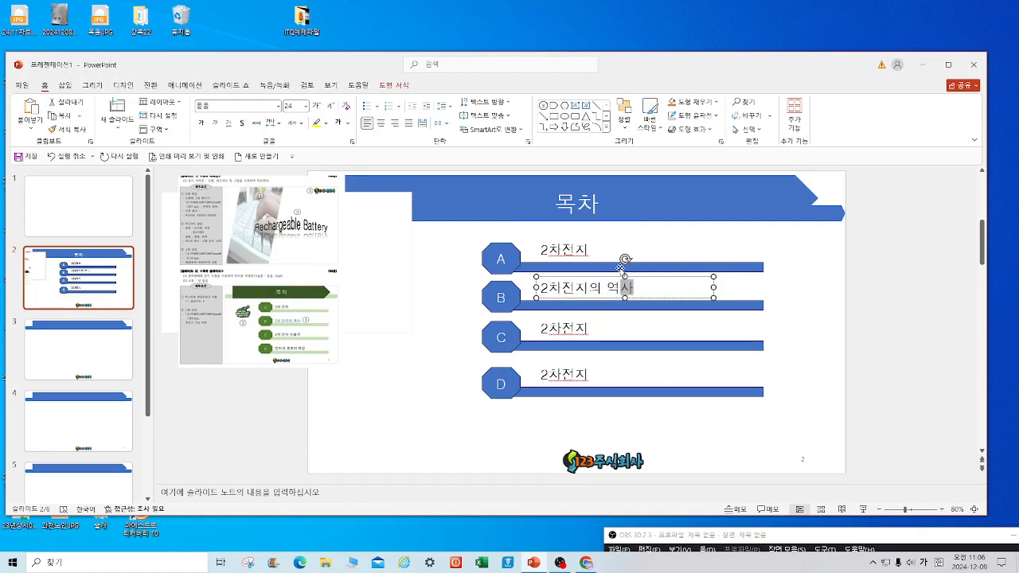
click(590, 329)
text(ㅅ)
text(추구)
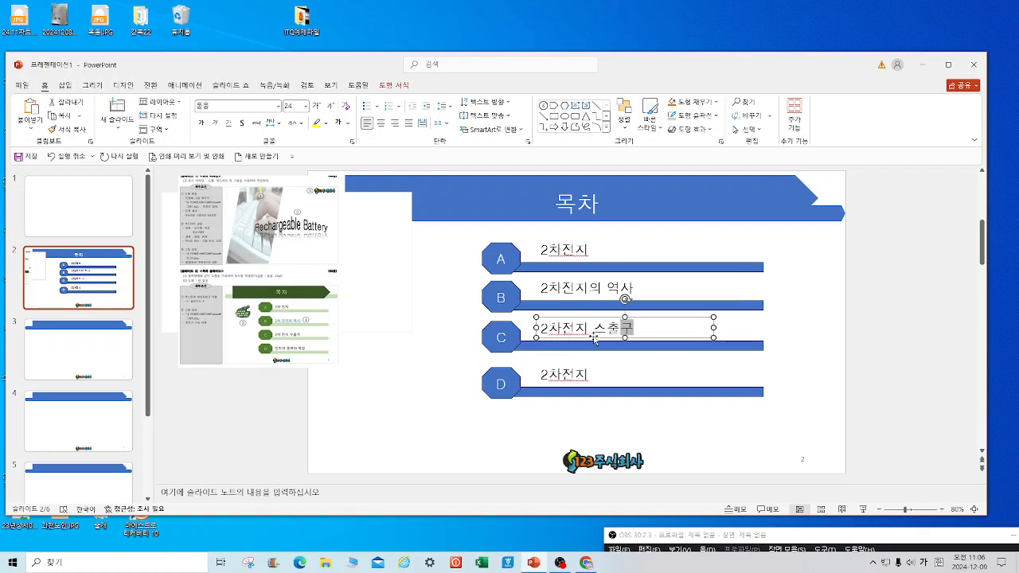
click(608, 333)
key(BackSpace)
text(수출국)
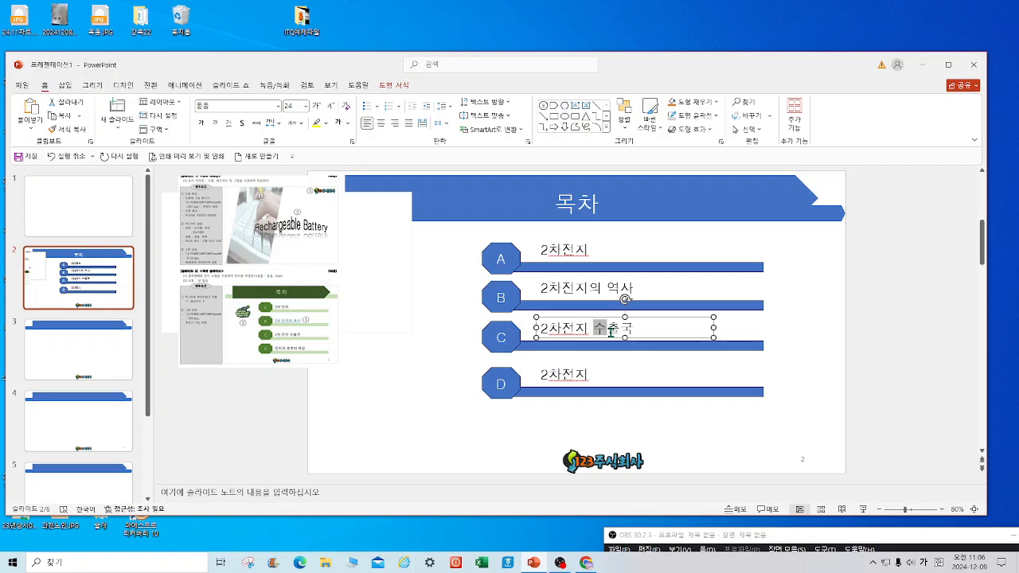
Change item D to read '전지의 종류와 특징'.
click(565, 374)
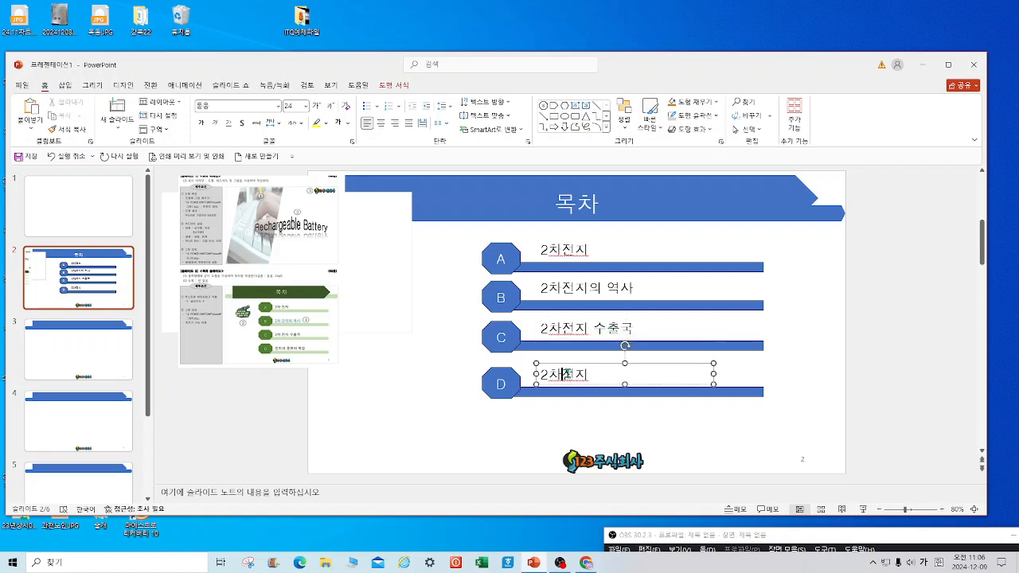
key(BackSpace)
key(BackSpace)
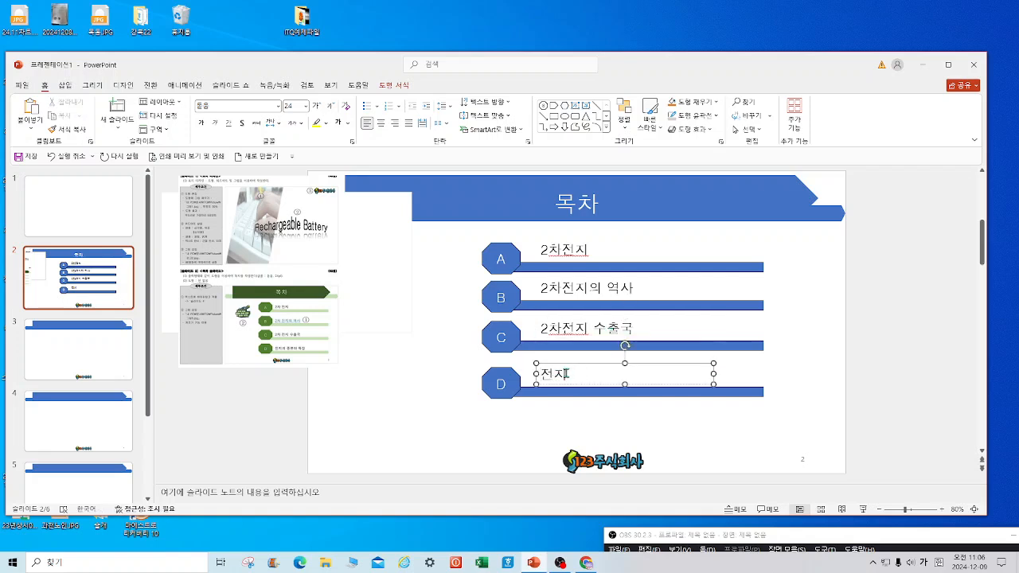
text(의 조)
text(ㄹ)
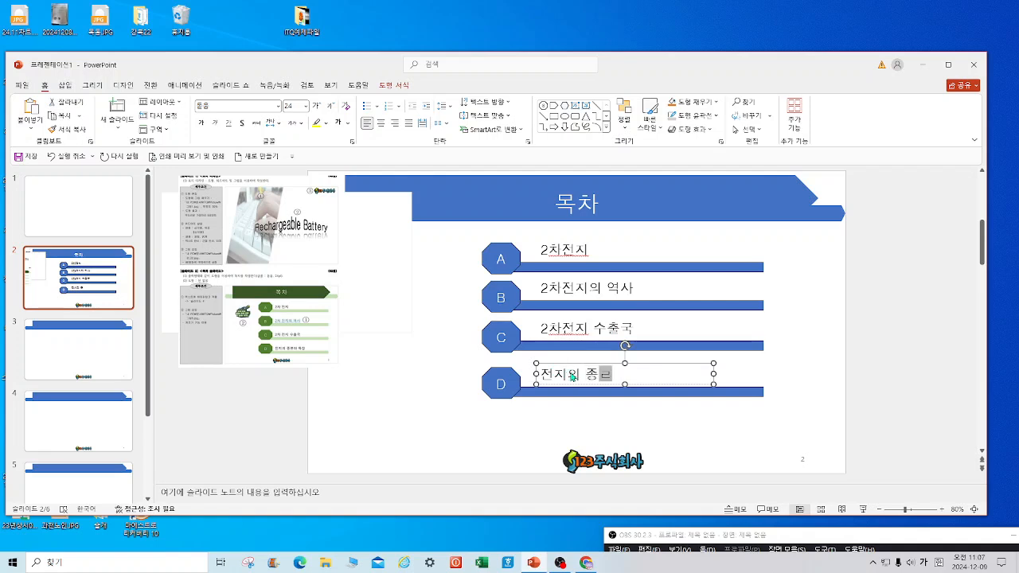
text(추ㅏ 특ㅅ)
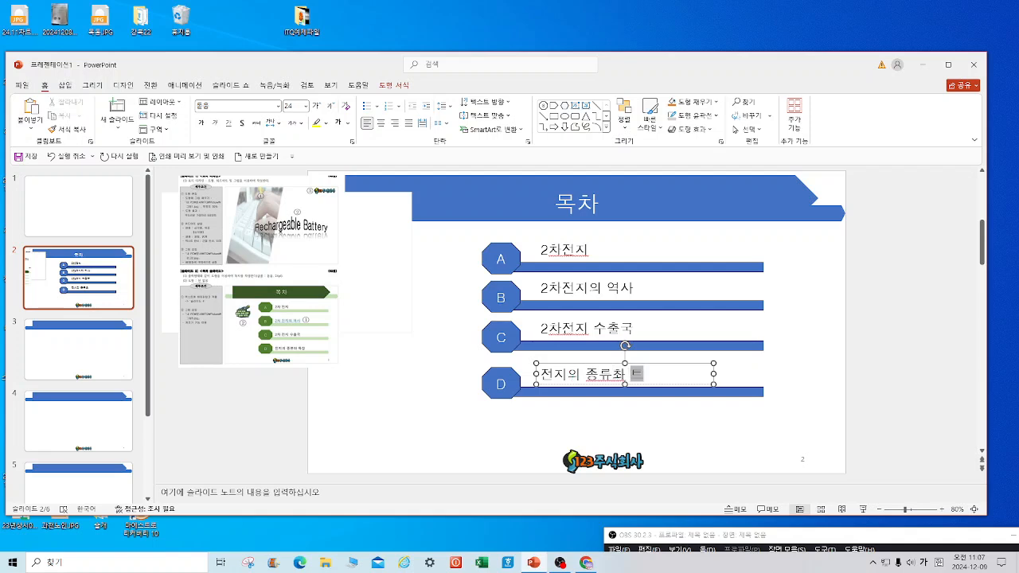
click(624, 374)
key(BackSpace)
text(오)
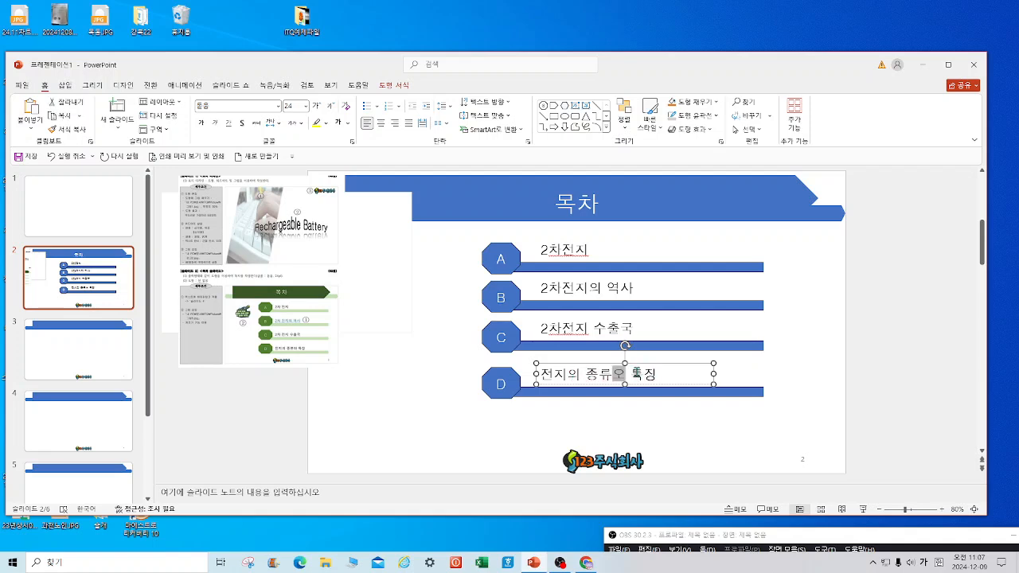
text(ㅏ)
click(776, 382)
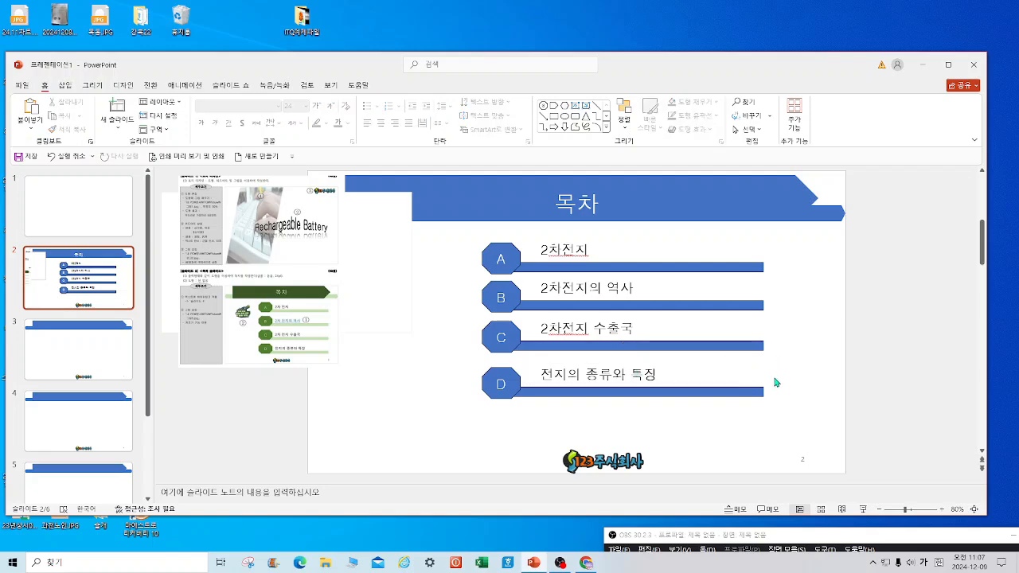
click(23, 87)
click(55, 263)
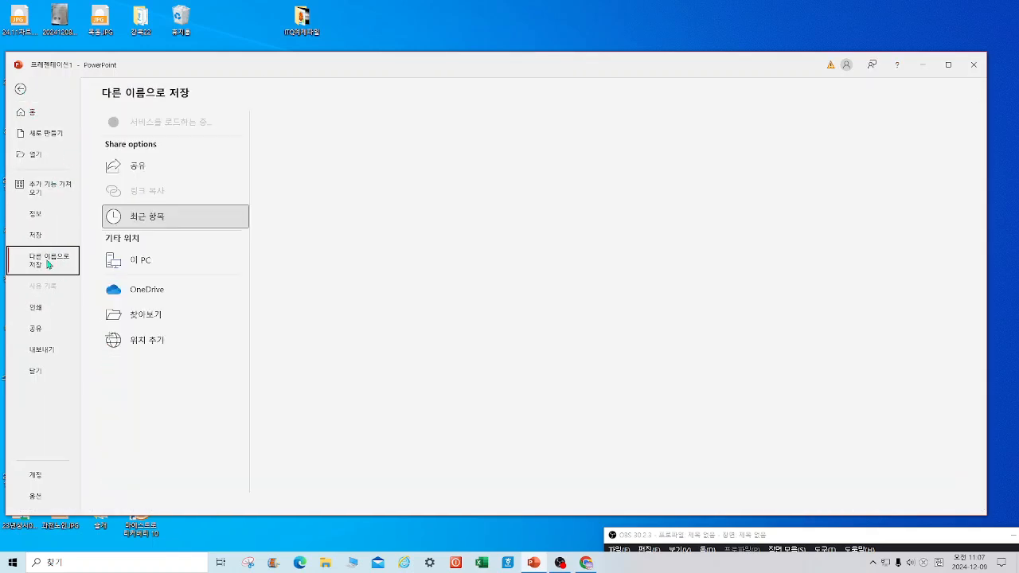
click(150, 316)
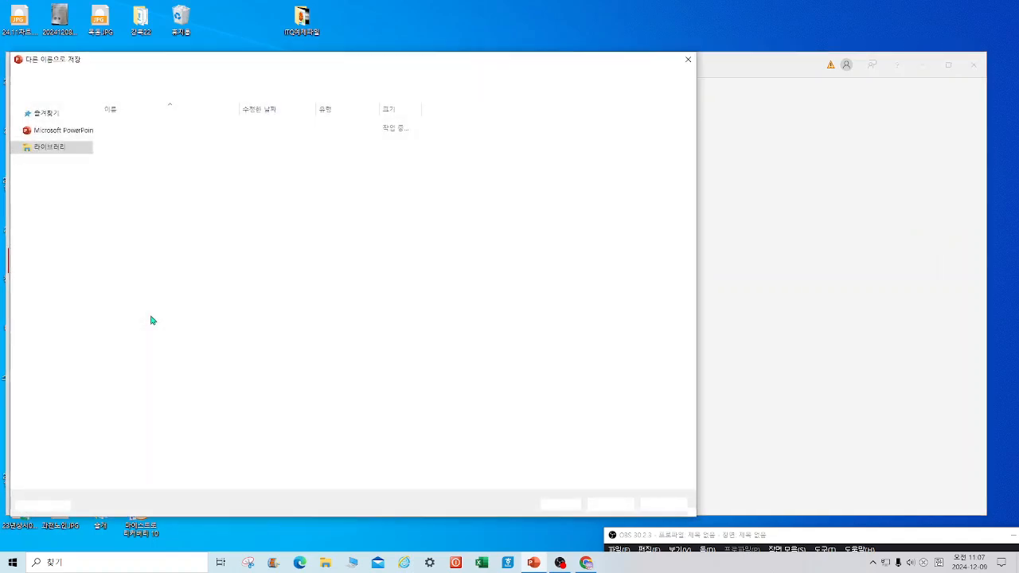
click(54, 130)
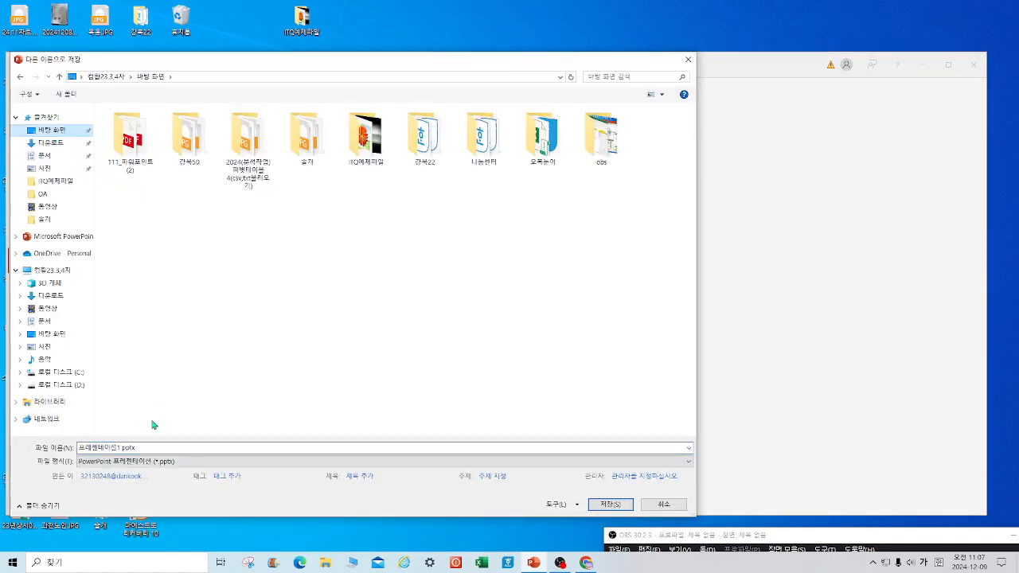
click(151, 448)
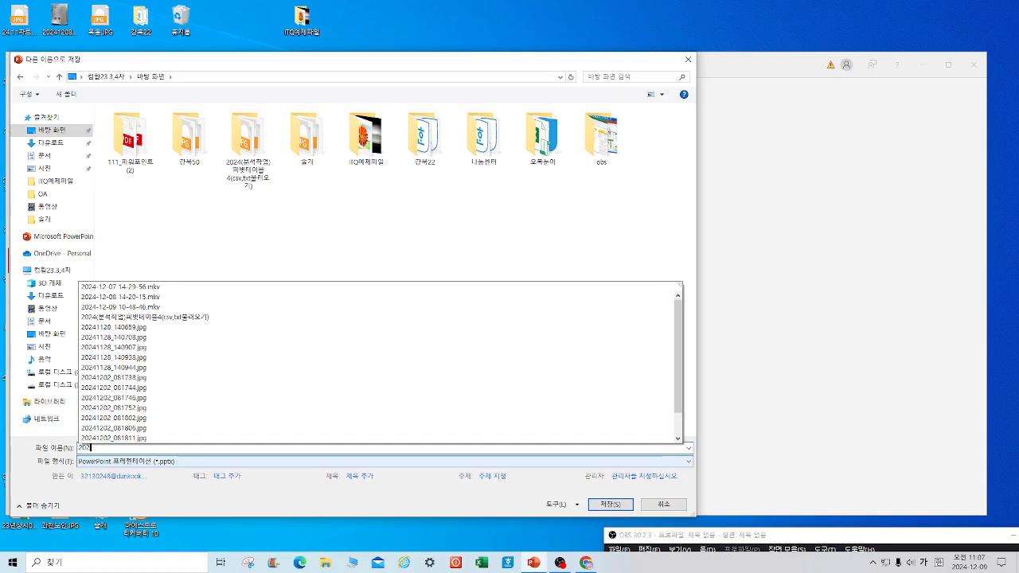
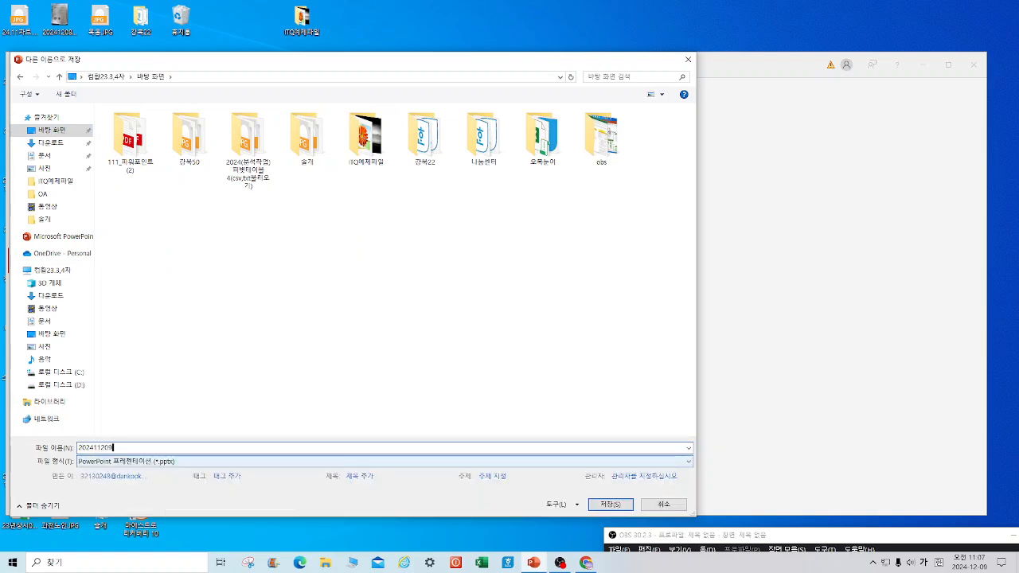
text( ㅊ)
text(남순)
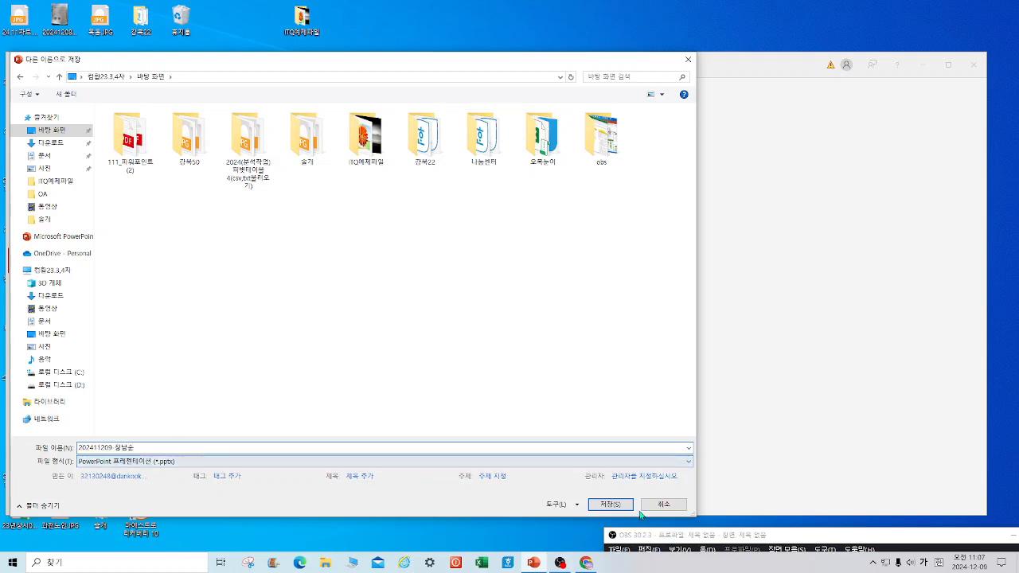
click(606, 504)
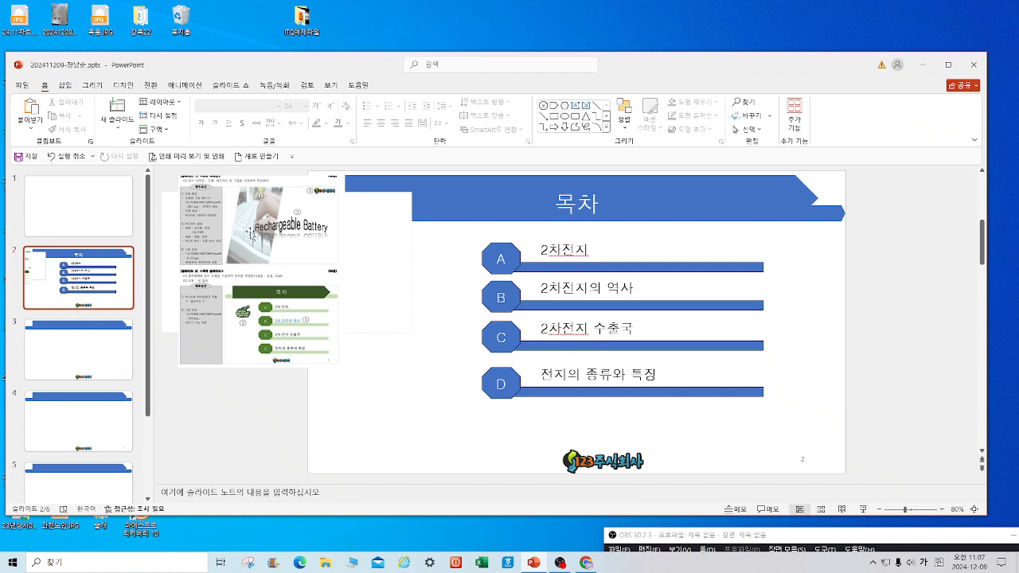
Insert the 그림5.gif clip-art picture from this computer onto slide 2.
click(65, 85)
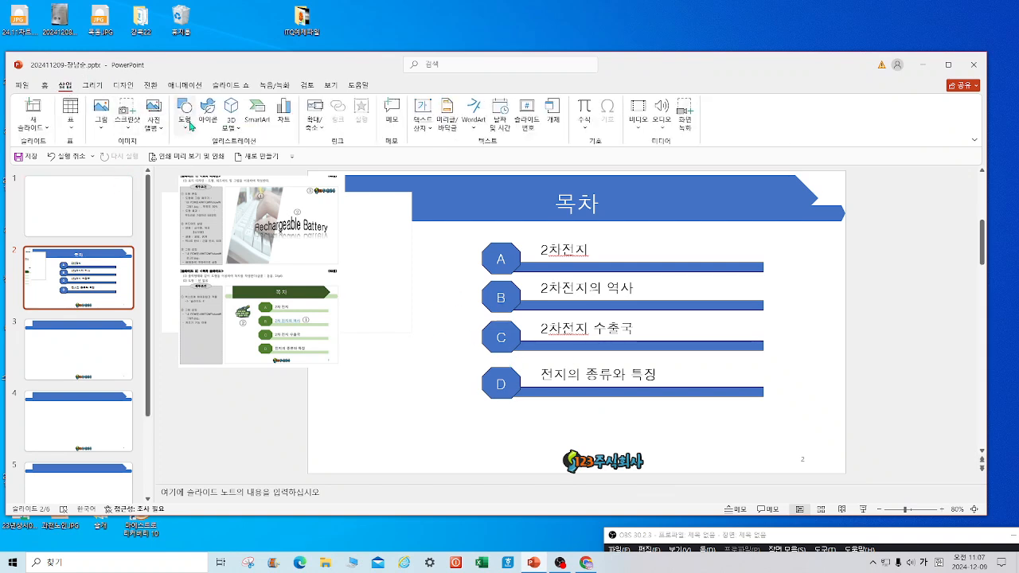
click(101, 126)
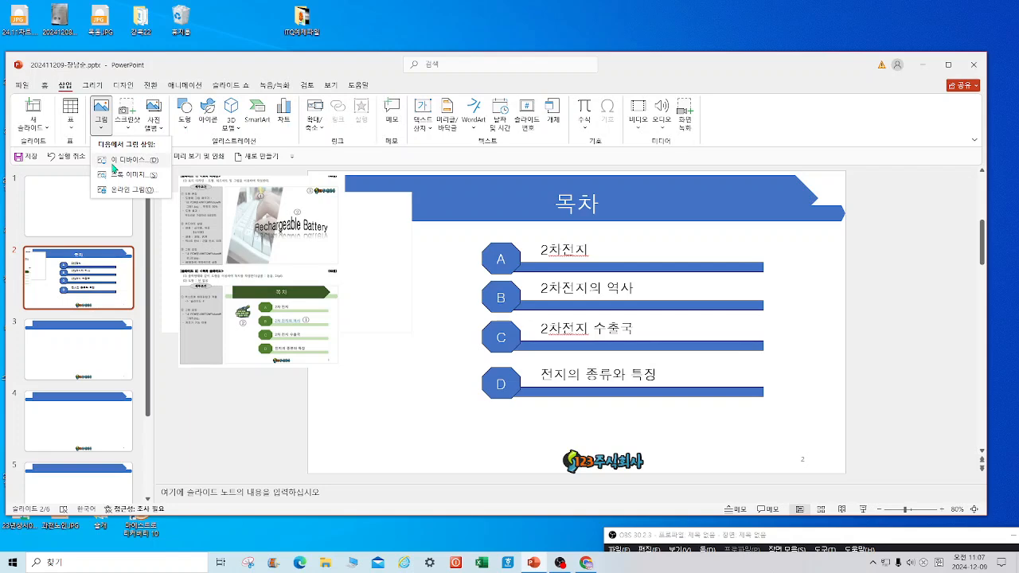
click(113, 162)
click(357, 138)
click(592, 484)
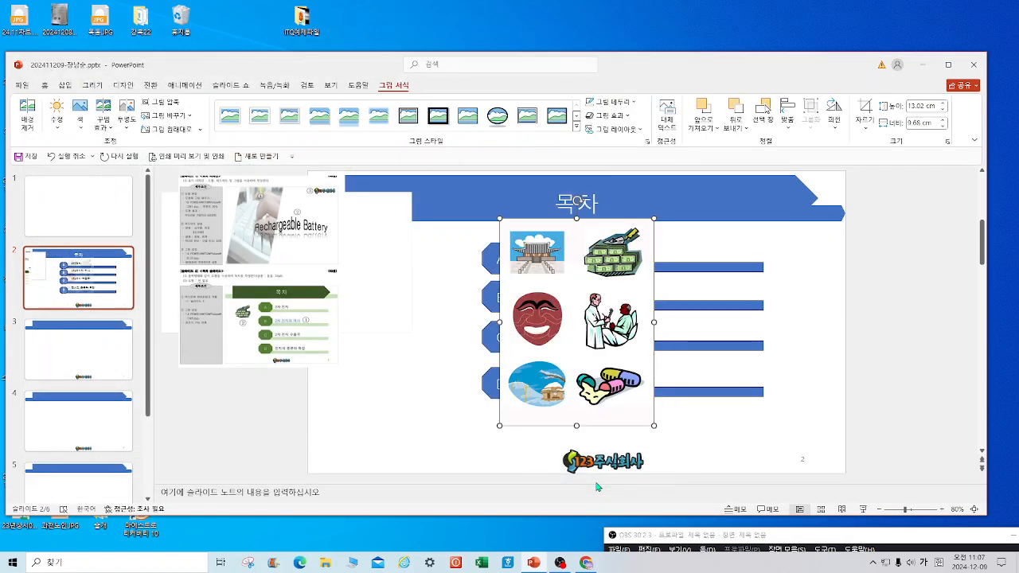
Crop the clip-art to just the money image and move it left of the A–D list.
click(865, 108)
drag(653, 424, 644, 288)
drag(502, 223, 583, 231)
click(383, 349)
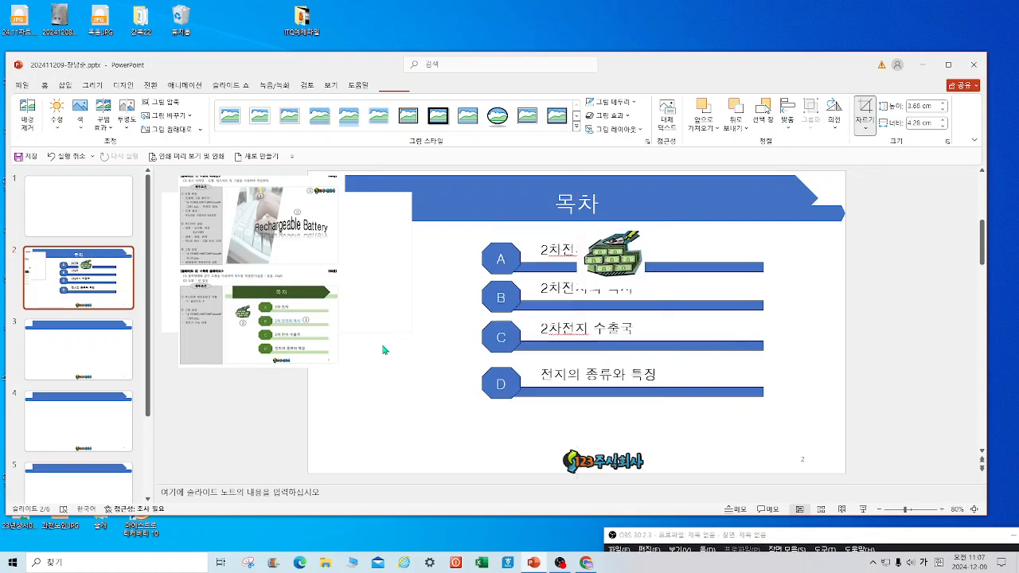
drag(622, 267, 423, 280)
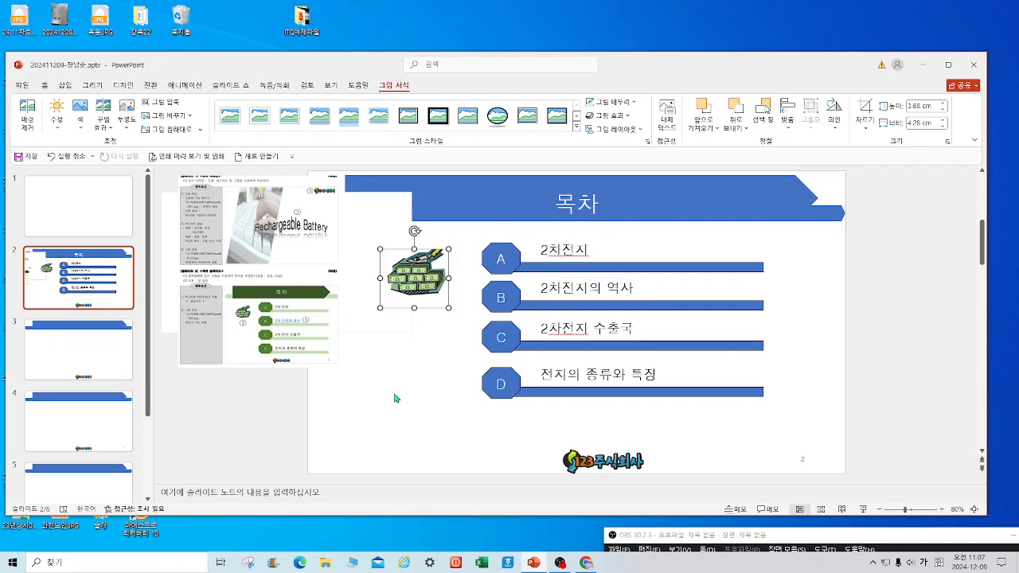
drag(548, 288, 646, 285)
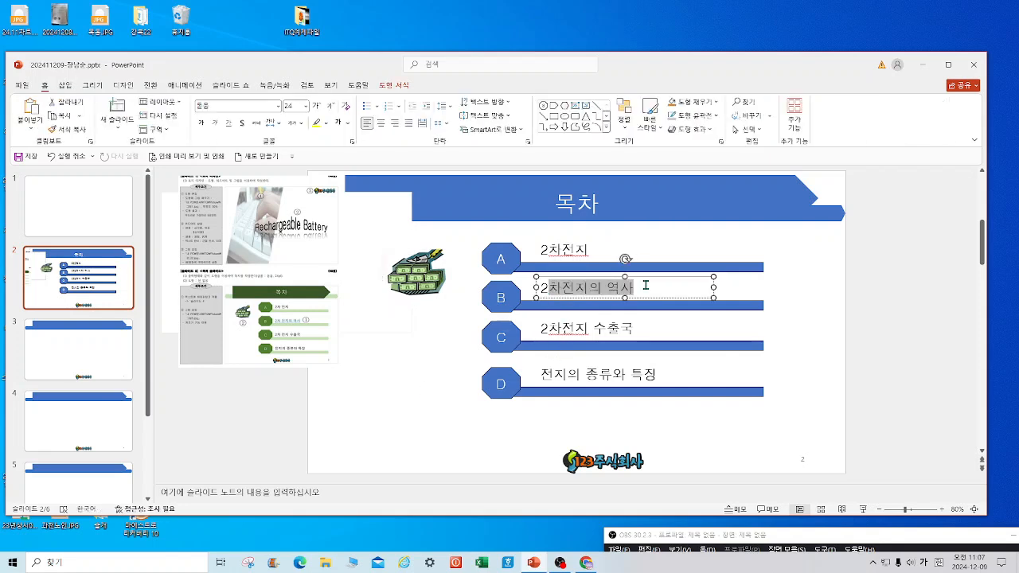
Link item B's text '2차전지의 역사' on the contents slide to slide 4 in this document.
click(539, 288)
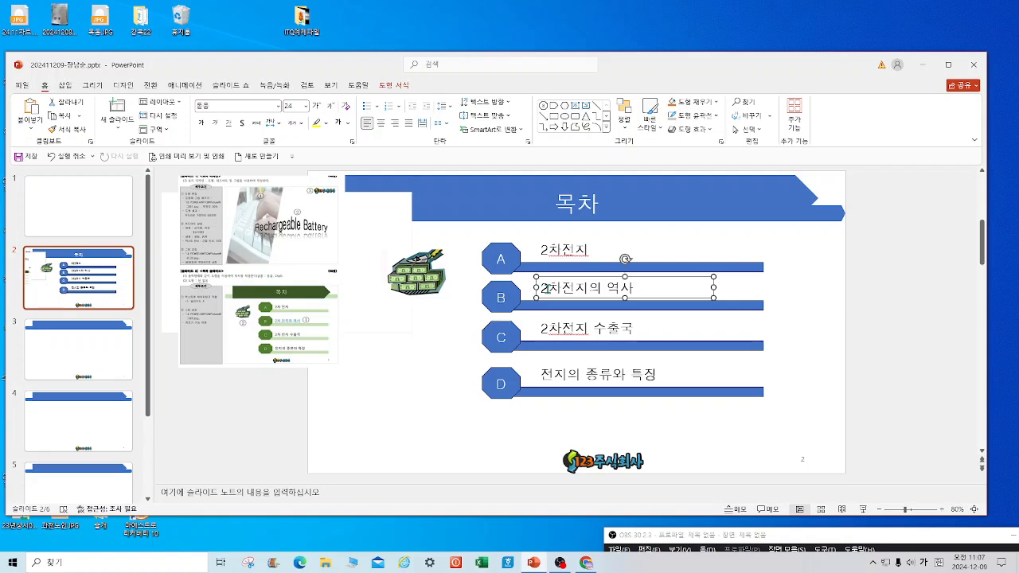
drag(544, 288, 642, 289)
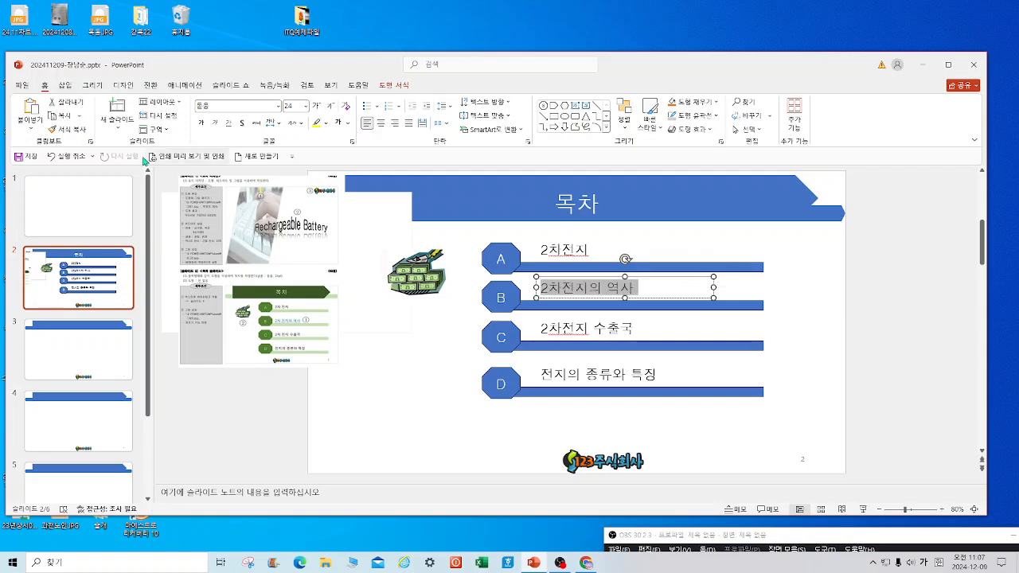
click(64, 85)
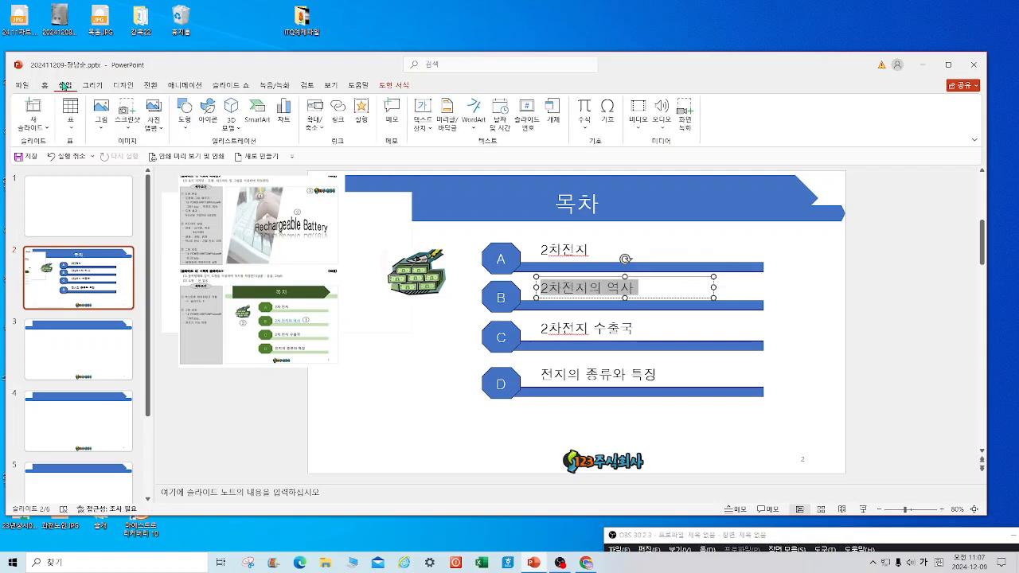
click(337, 116)
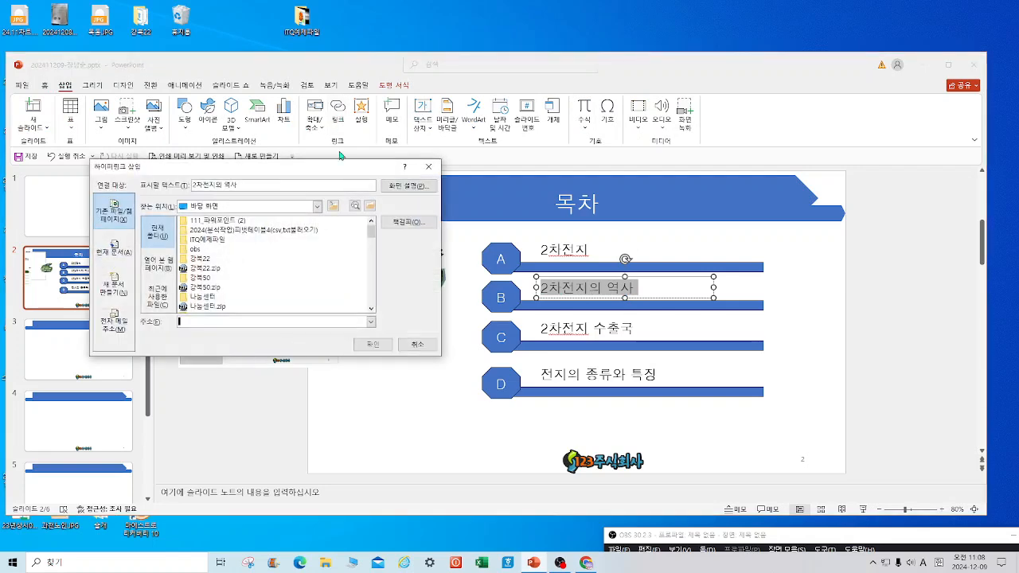
click(117, 261)
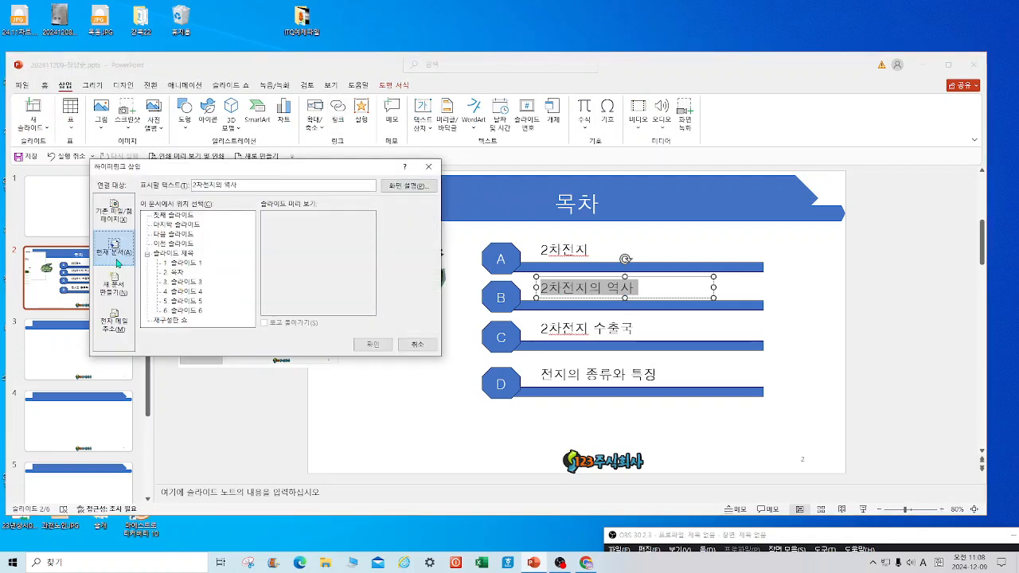
click(196, 292)
click(372, 344)
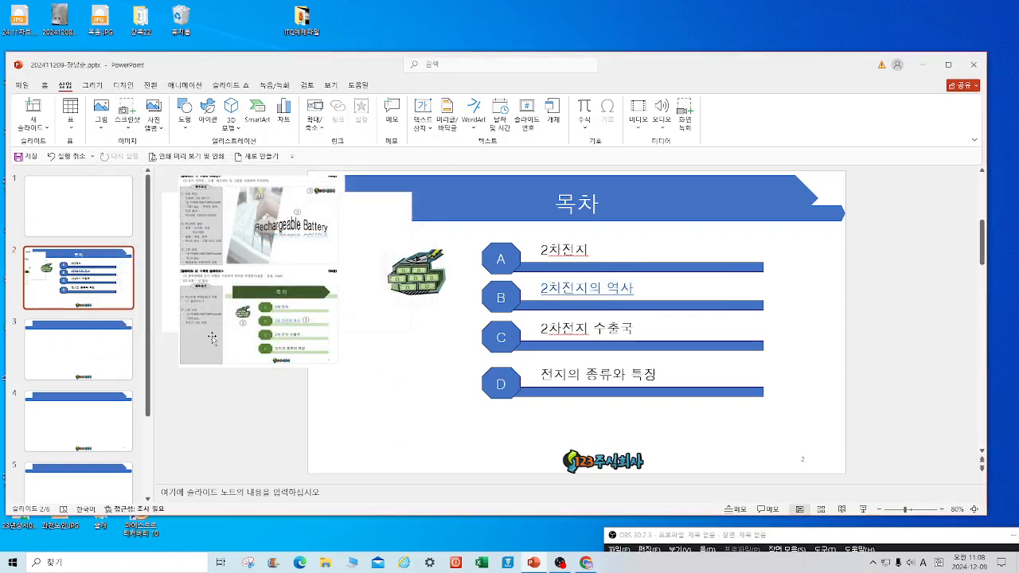
Browse slides 3 through 6 to find the reference picture on slide 6.
click(112, 358)
click(102, 422)
click(100, 483)
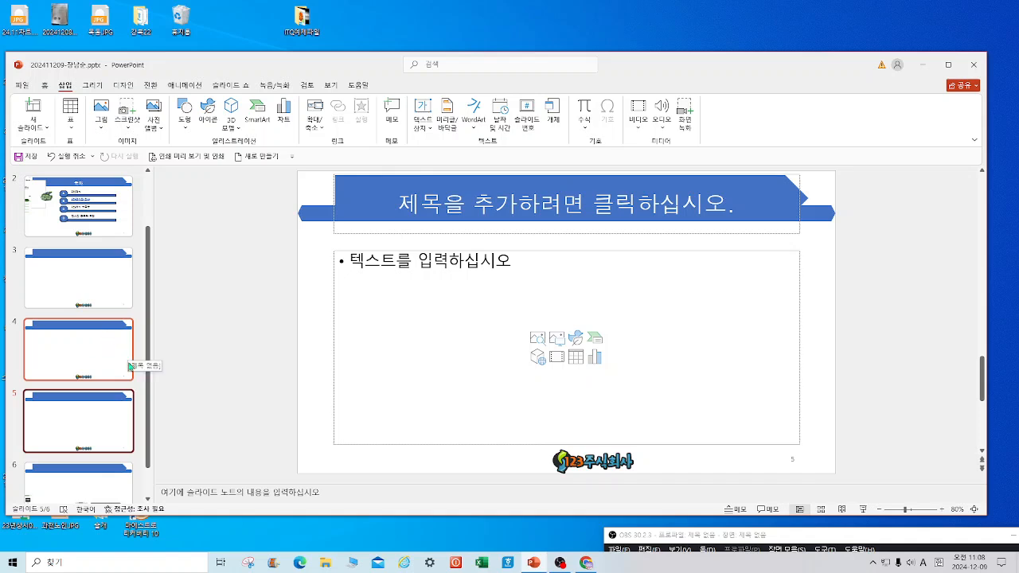
scroll(119, 446, down, 1)
click(121, 473)
click(106, 384)
click(118, 468)
Cut the reference picture from slide 6 and paste it onto slide 3.
click(280, 299)
right_click(292, 235)
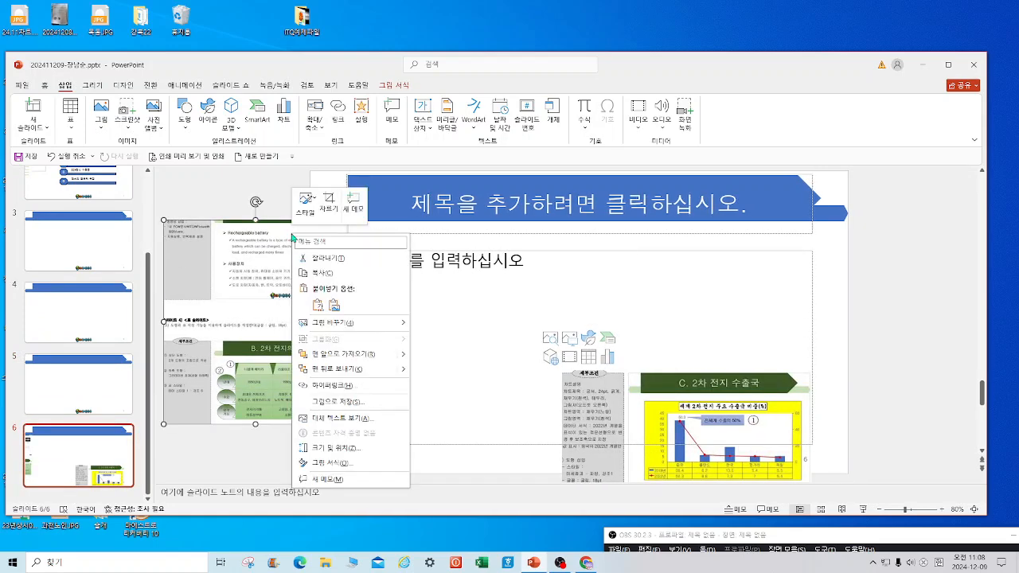
click(318, 258)
click(88, 242)
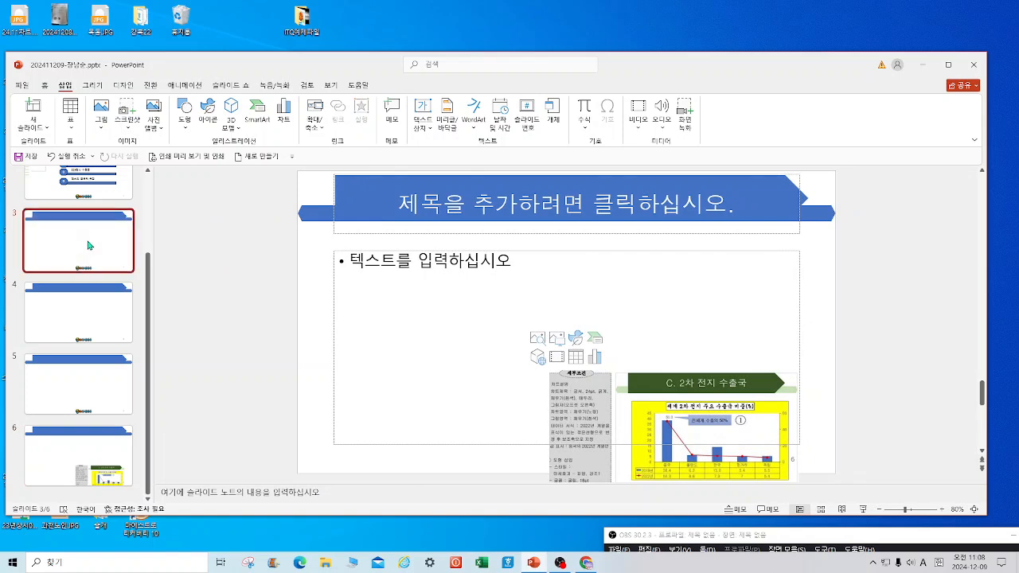
right_click(175, 211)
click(200, 252)
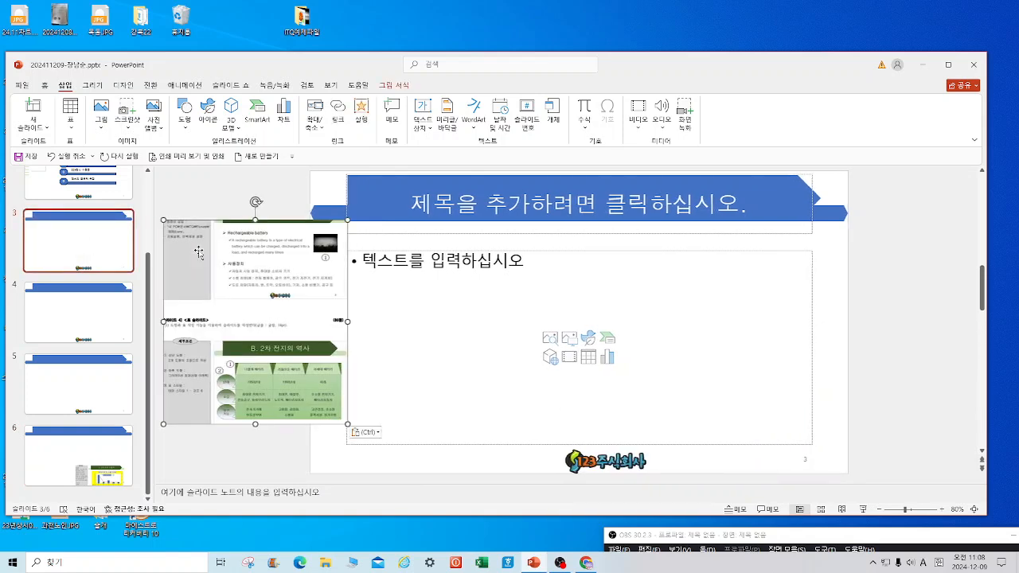
click(503, 211)
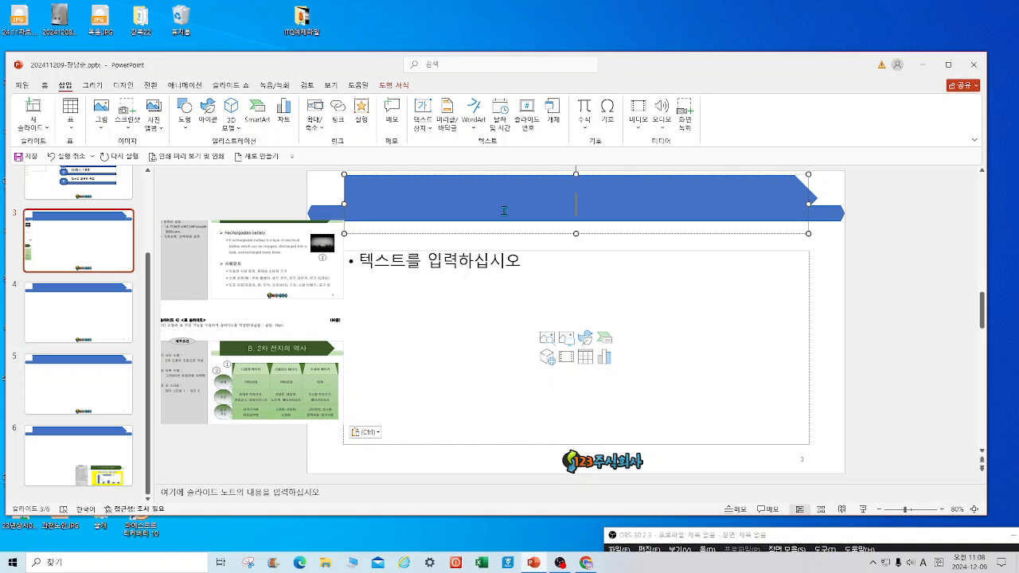
Give slide 3 the title 'A. 2차 전지'.
text(A. 2CK)
key(BackSpace)
key(BackSpace)
key(Hangul)
text(차)
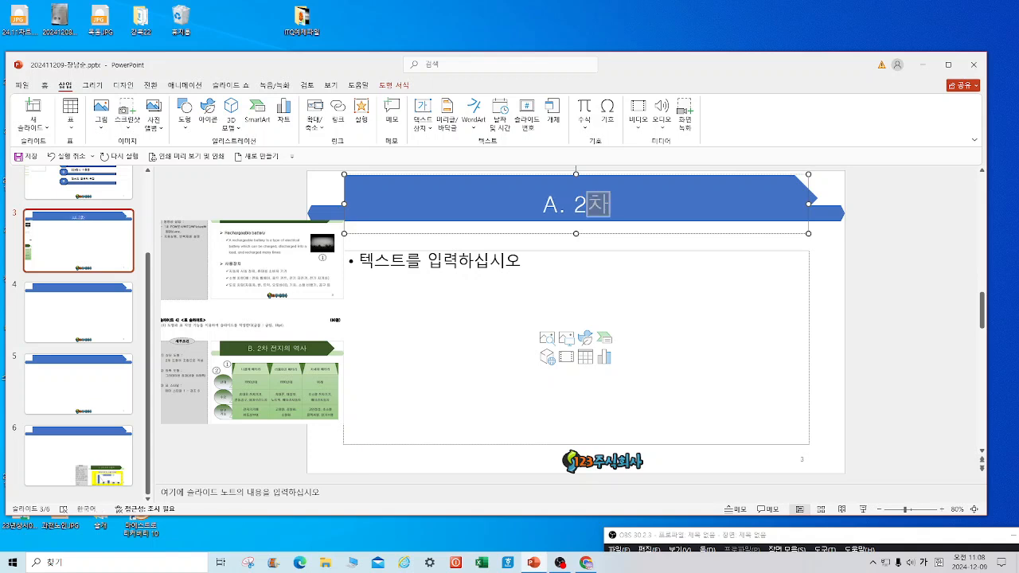
text( 전지)
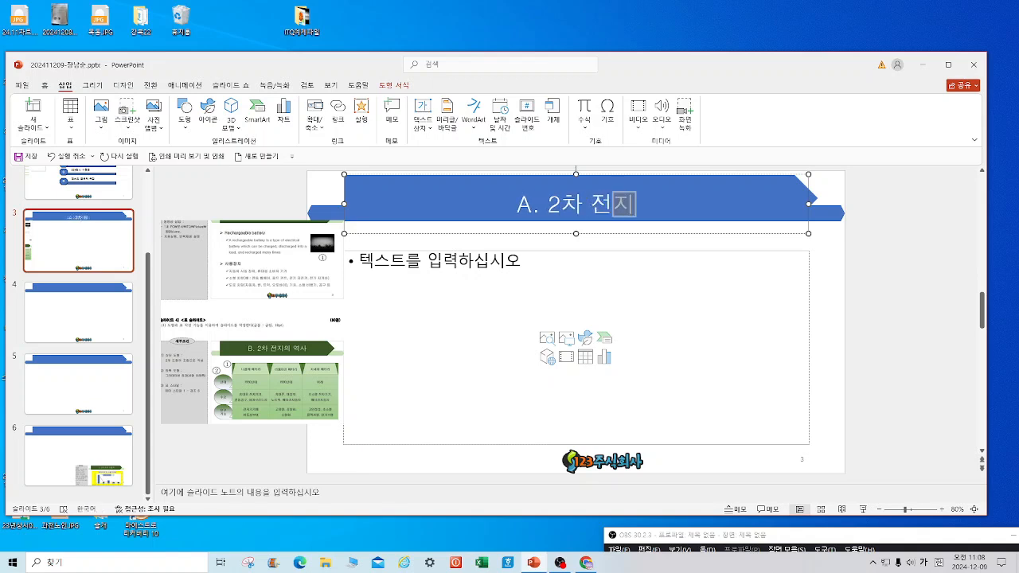
Add a 'Rechargeable battery' bullet, then begin the line 'A rechargeable battery is a type of electrical…'.
click(393, 264)
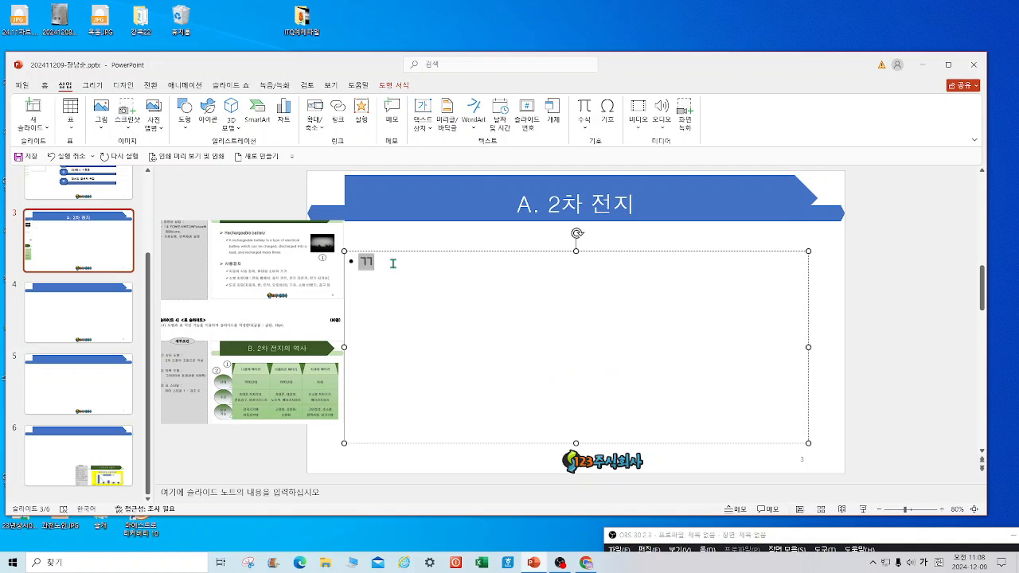
text(rECHARGEA)
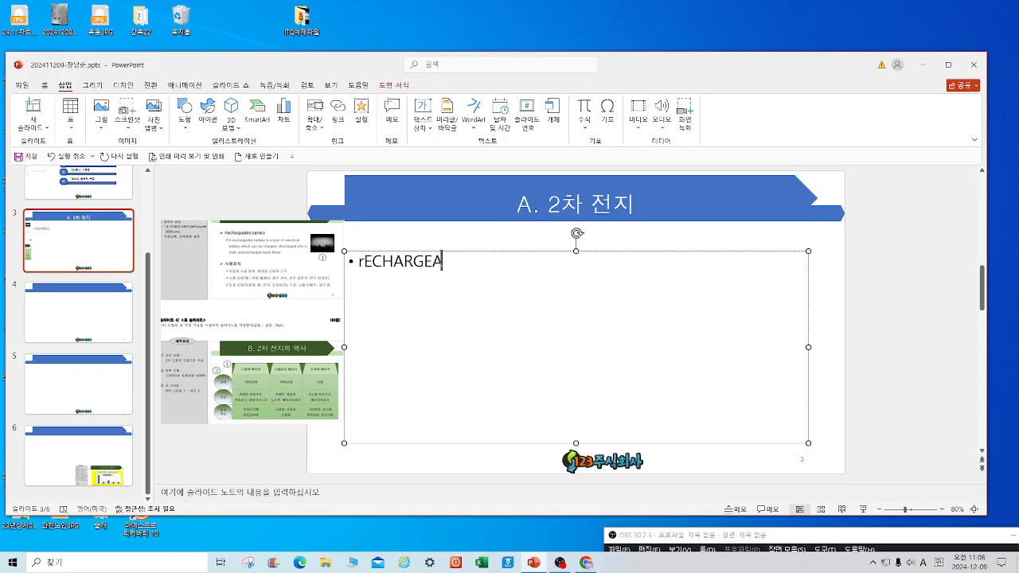
text(BLE batt)
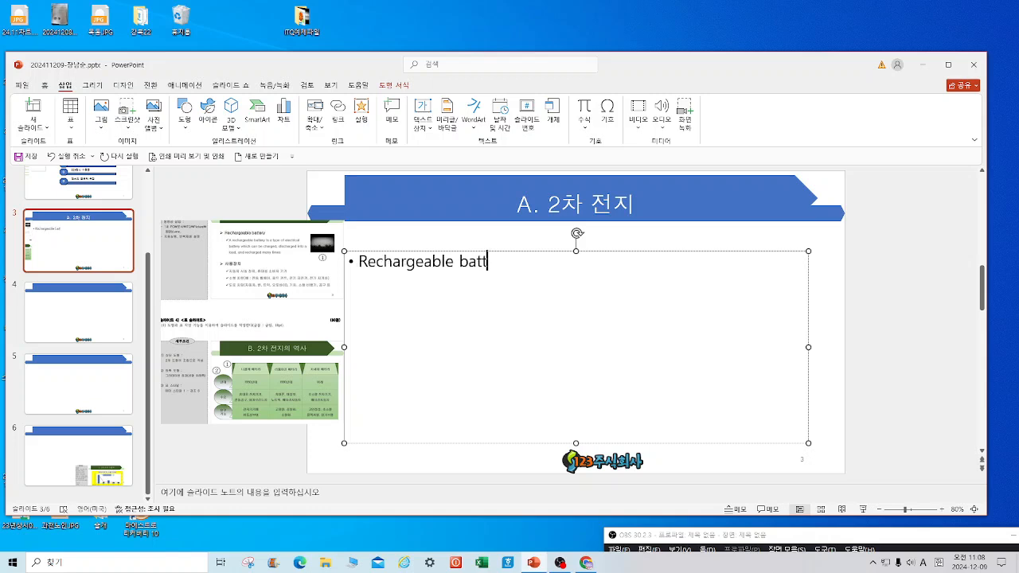
text(ery)
key(Hangul)
key(Return)
text(A rchargeable ba)
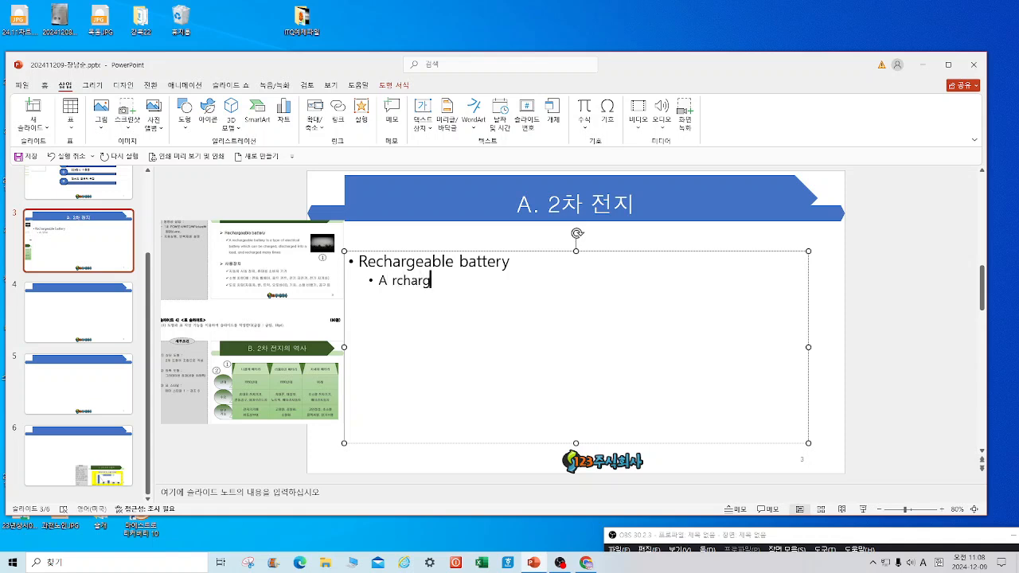
text(tt)
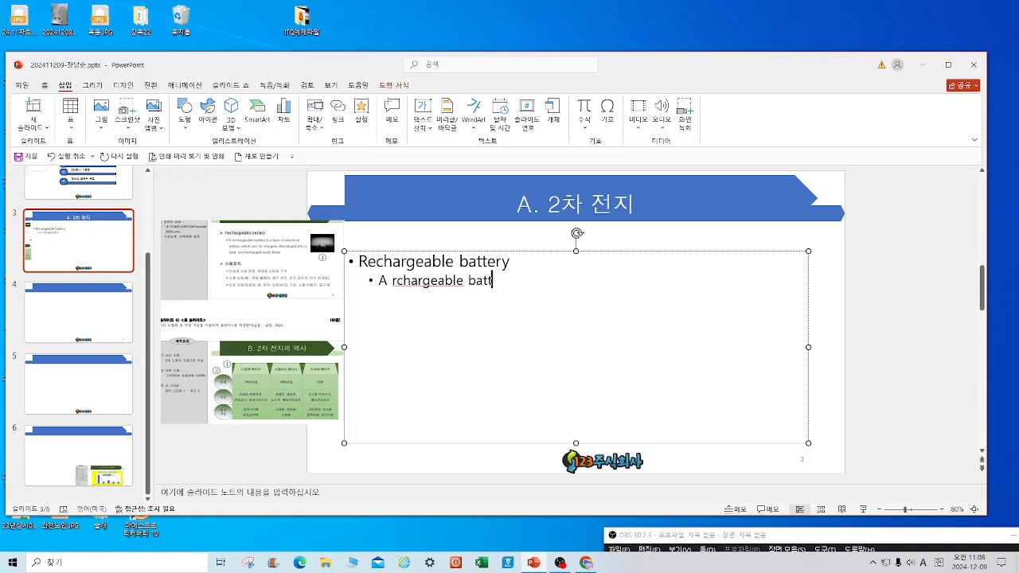
text(ery is a type of elect)
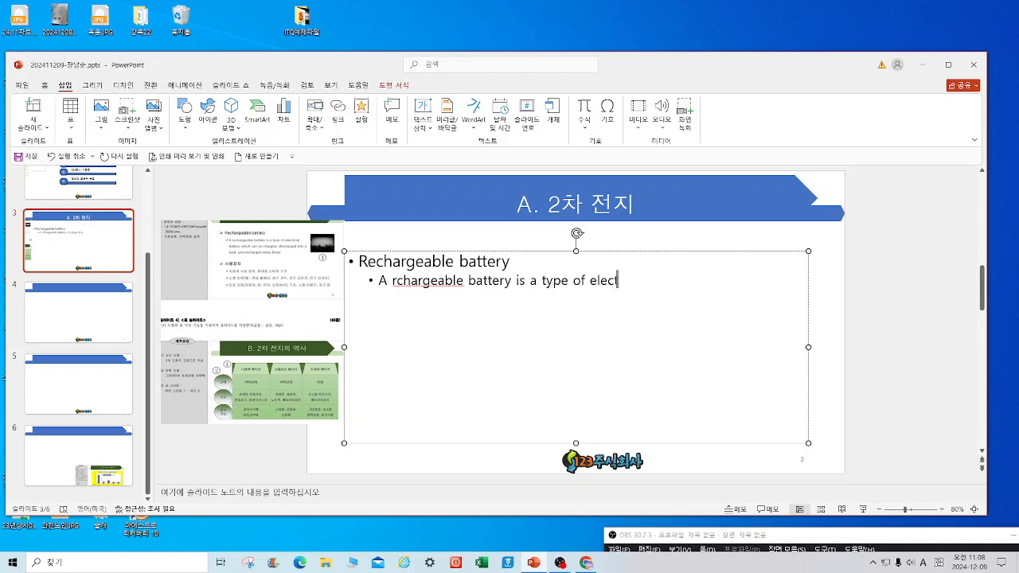
text(ric)
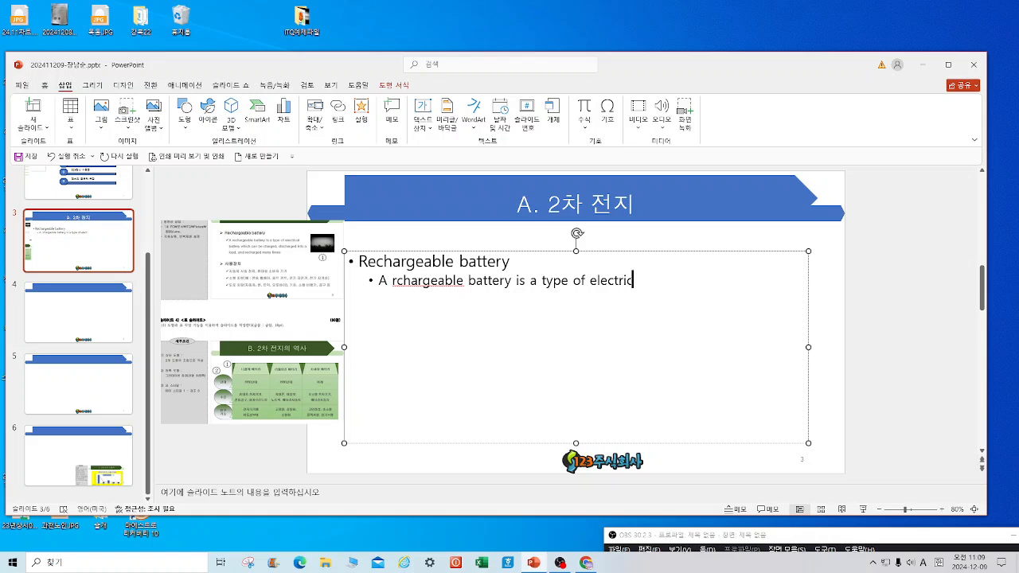
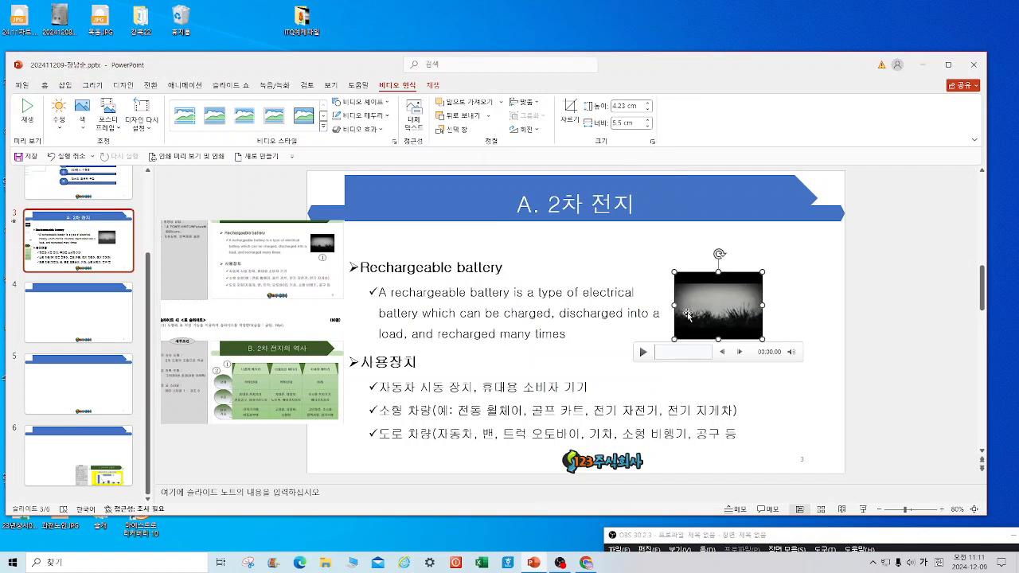
Set the slide 3 video to loop until stopped and start automatically, then save.
click(432, 86)
click(353, 106)
click(342, 102)
click(317, 128)
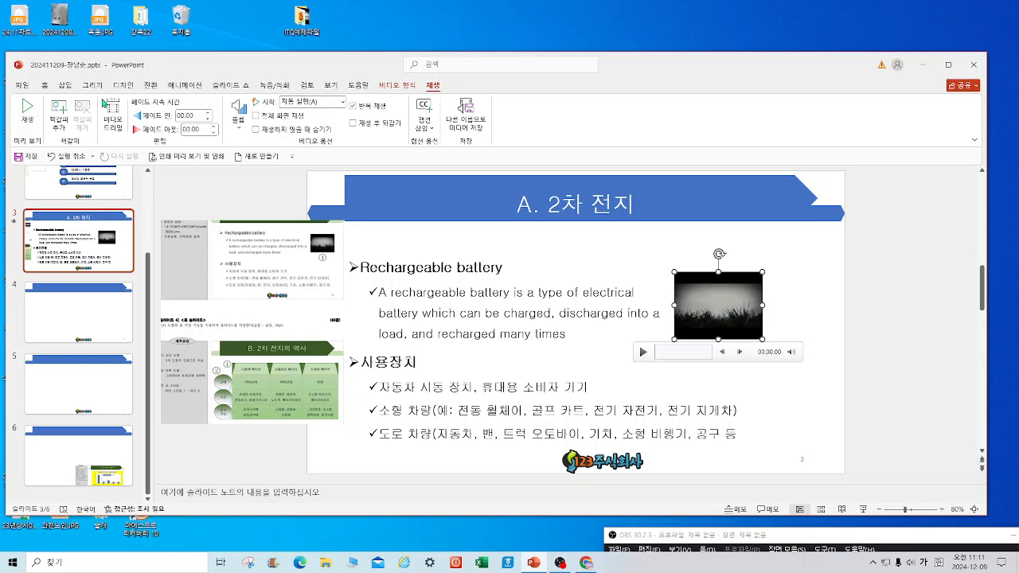
click(30, 158)
Cut the reference image from slide 3 and paste it onto slide 4.
right_click(242, 383)
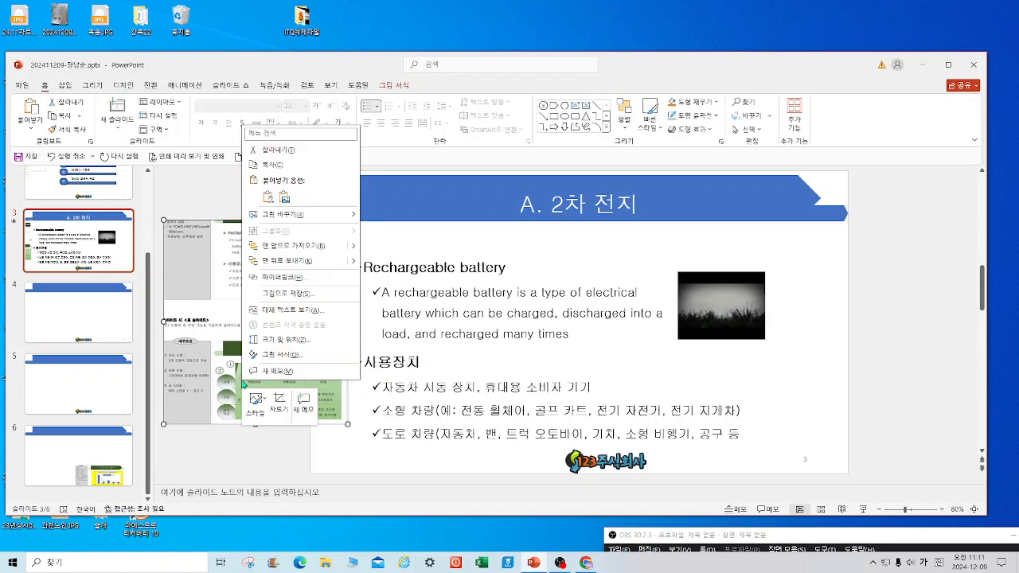
click(275, 149)
click(99, 314)
right_click(200, 314)
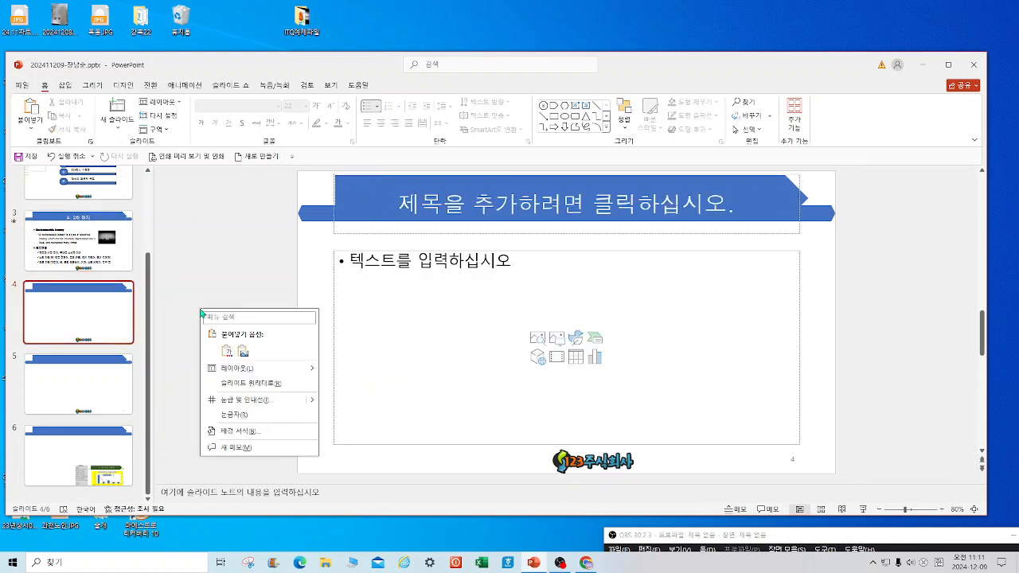
click(229, 349)
Type 'B. 2차 전지의 역사' as slide 4's title.
click(502, 200)
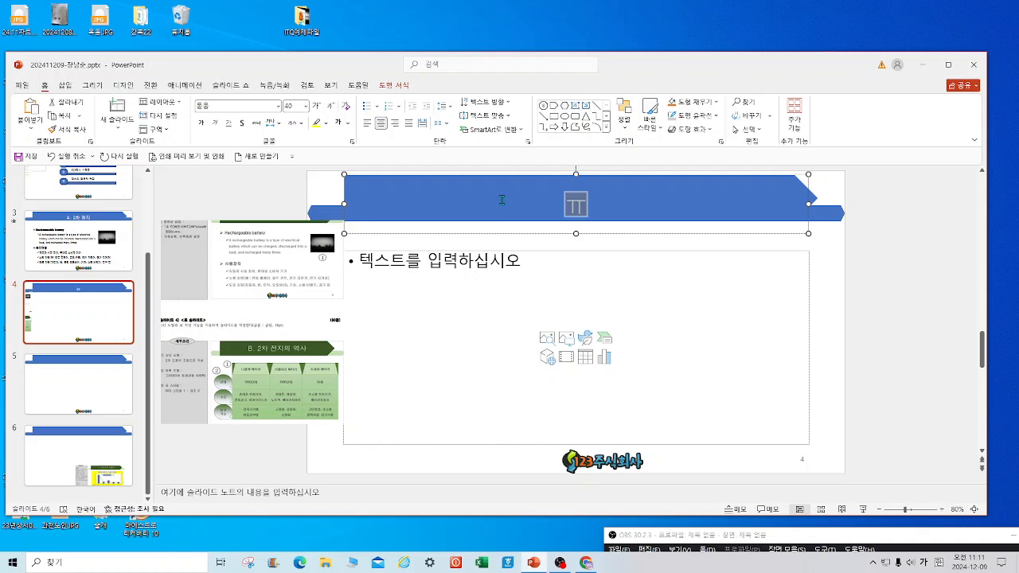
key(Hangul)
text(b.)
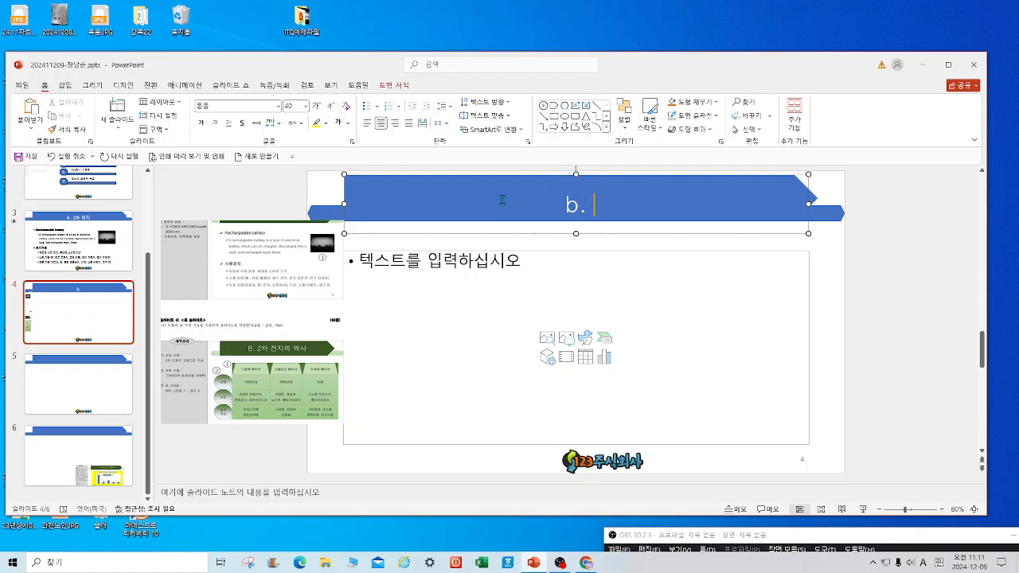
text( ㅈ)
key(BackSpace)
key(BackSpace)
key(BackSpace)
key(BackSpace)
text(b)
key(BackSpace)
text(B. 2차 전)
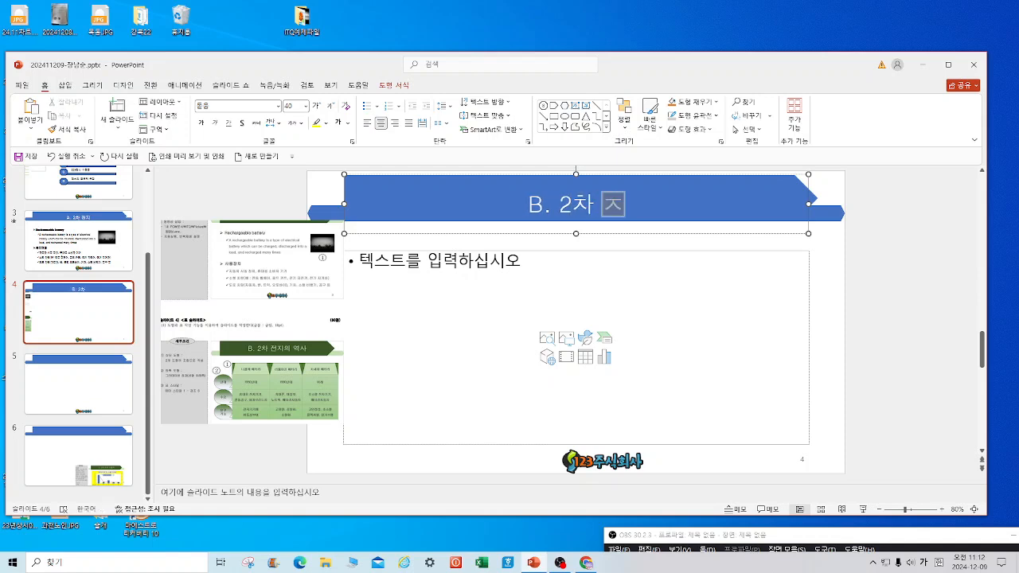
text(지의 역사)
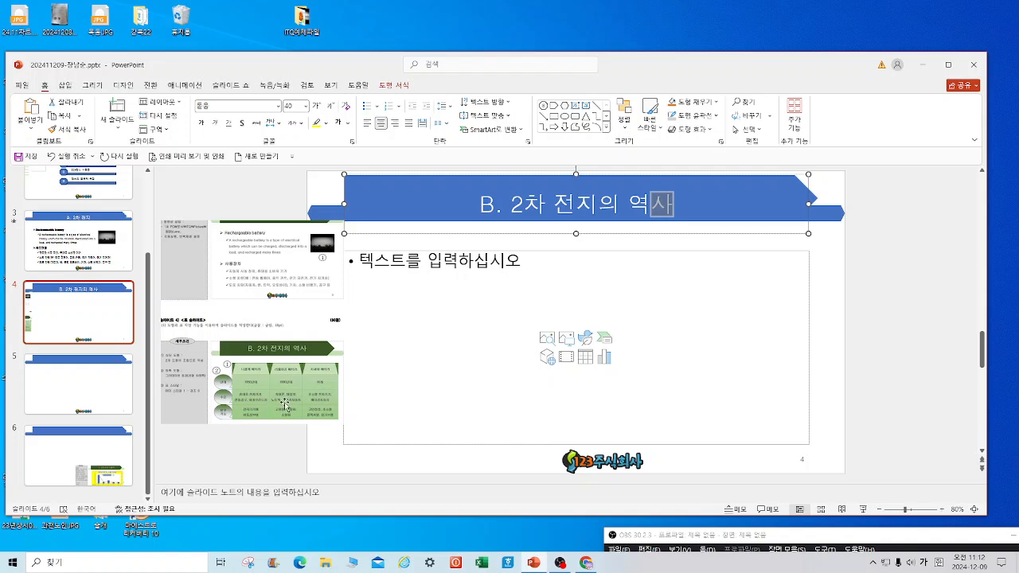
Insert a 3-column, 3-row table on slide 4, then widen, heighten and lower it.
click(586, 357)
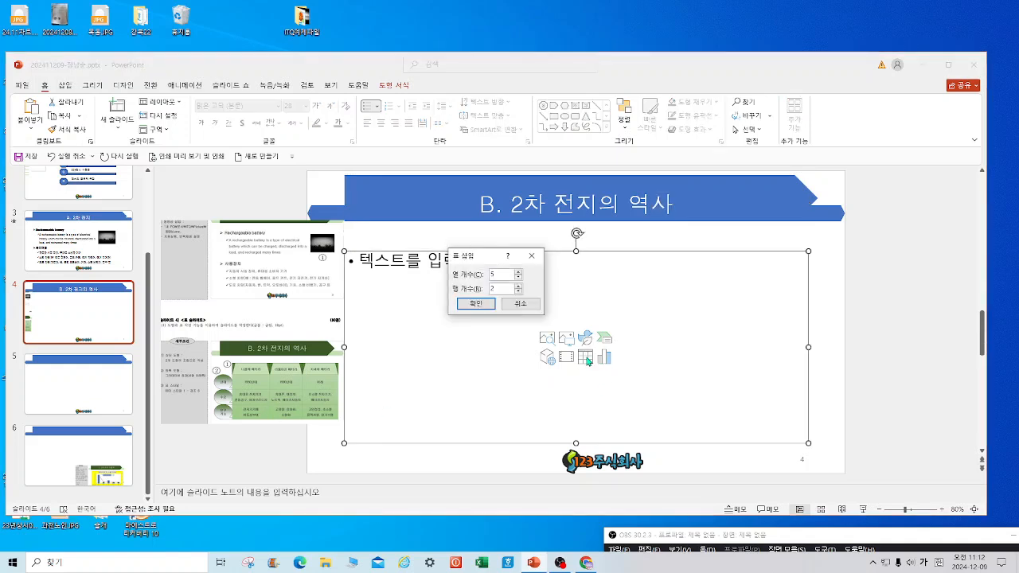
click(518, 287)
click(494, 303)
drag(344, 251, 424, 252)
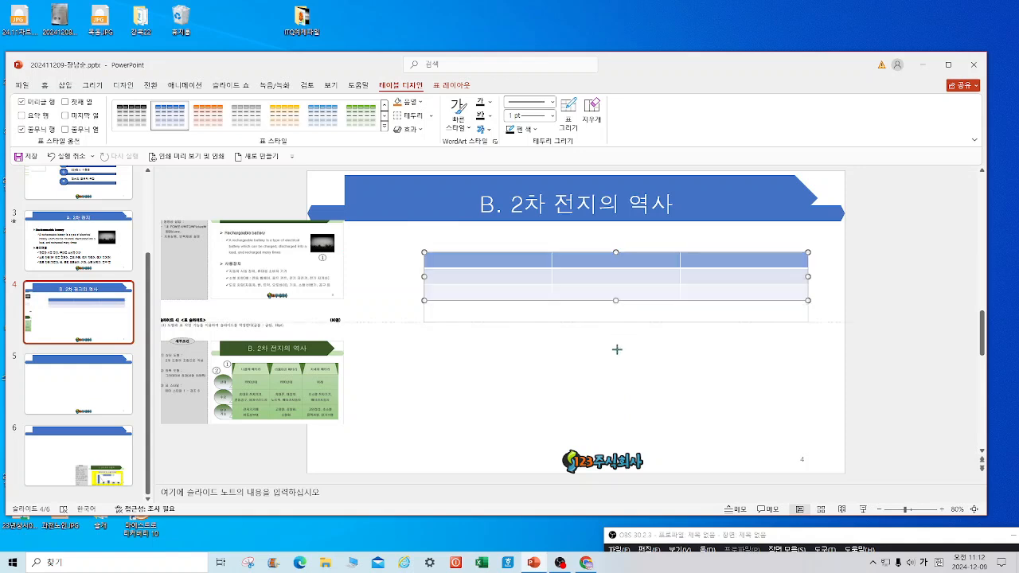
drag(616, 333, 616, 387)
drag(579, 255, 575, 297)
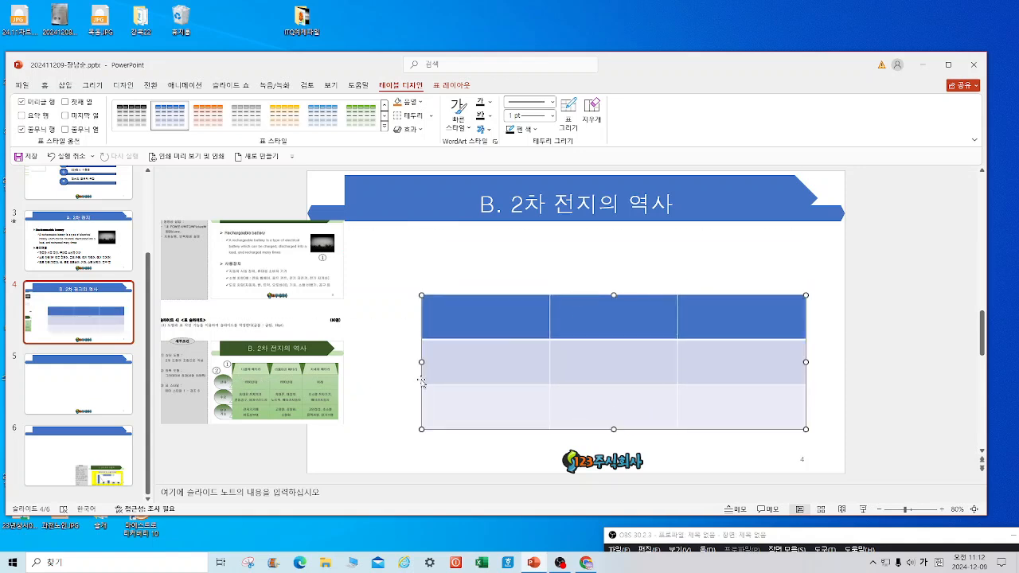
Enter the header row: 1950년대, 1990년대, 미래.
click(474, 318)
text(1950년대)
key(Tab)
text(1990년대)
key(Tab)
text(미래)
Fill row two with each period's uses: portable electronics, phones, laptops, battery cars.
click(480, 356)
text(ㅎ)
text(대요)
text( 저)
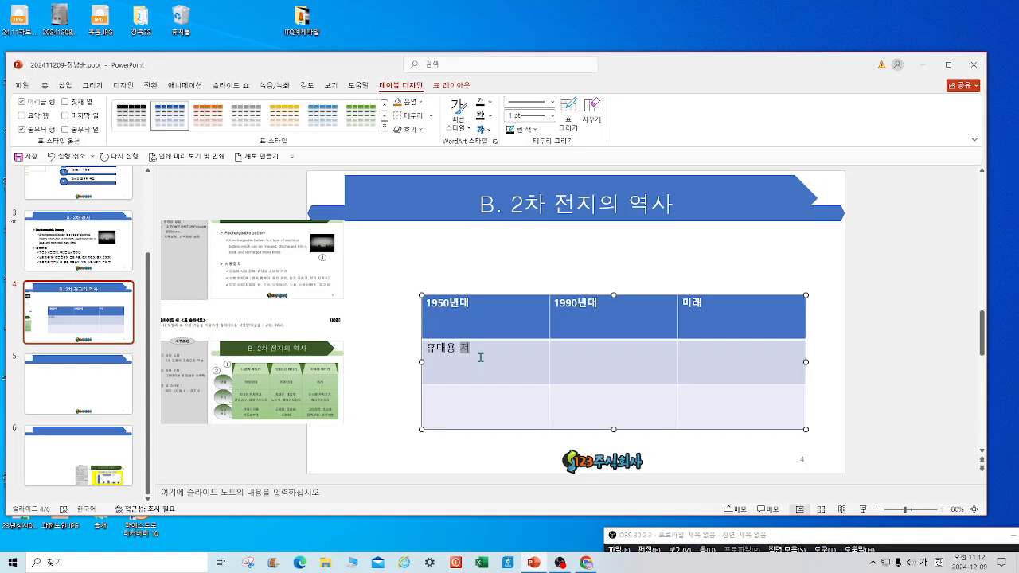
text(자기기,)
key(Return)
text(진ㄷ)
text(동공구, 히이)
text(브리드차)
key(Tab)
text(휴대)
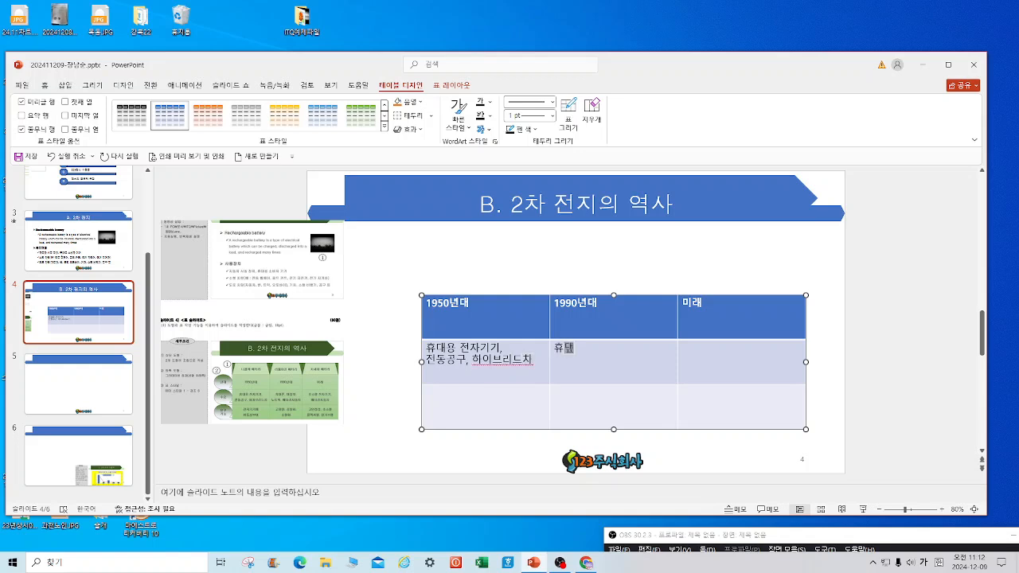
text(폰, 태블릿,)
key(Return)
text(노트ㅂ)
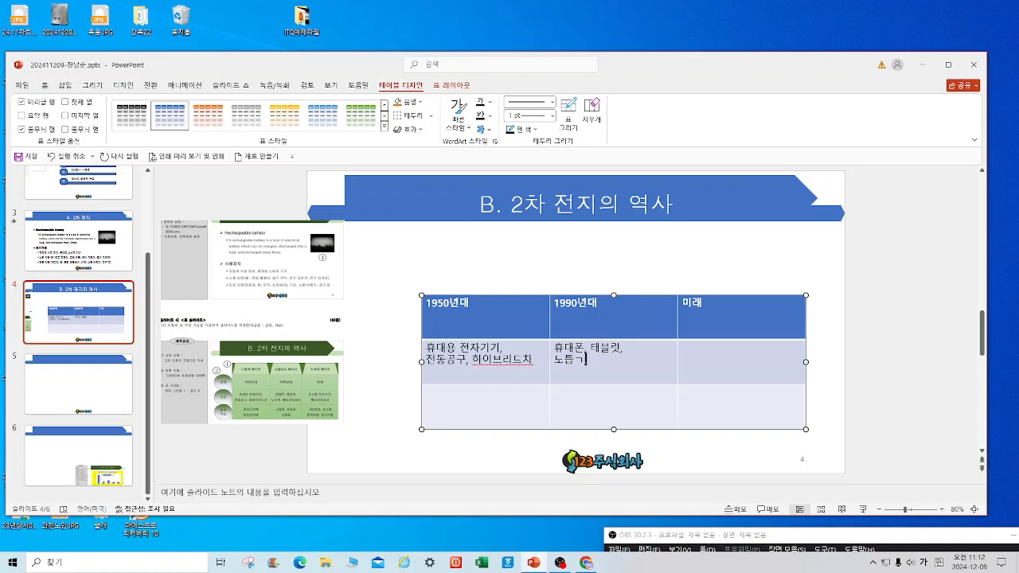
key(BackSpace)
key(BackSpace)
text(ㅌ)
text(북, 배터)
text(리자동차)
key(Tab)
text(초소형 전자기기,)
key(Return)
text(배)
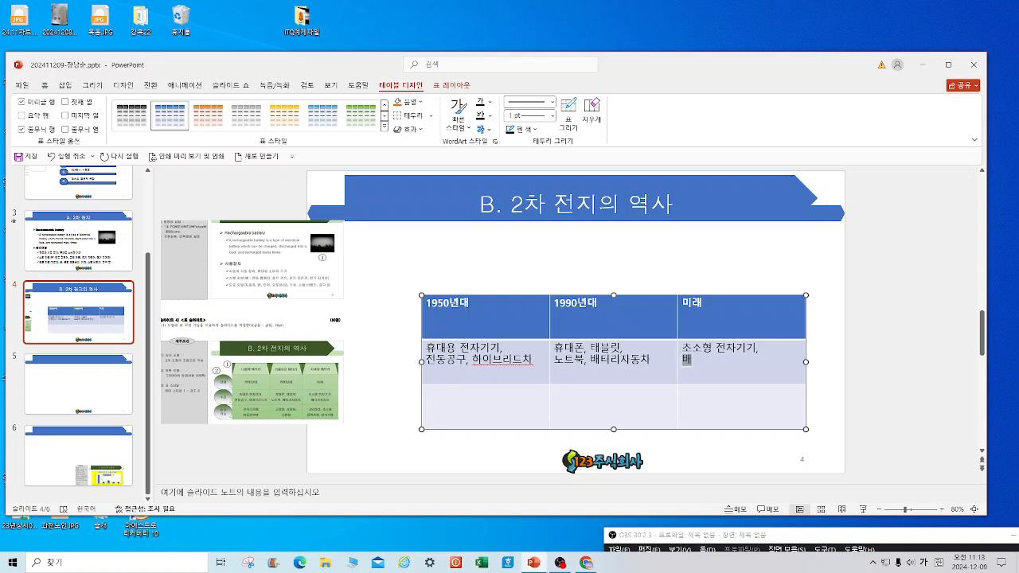
text(터리)
text(ㅈ)
text(동치)
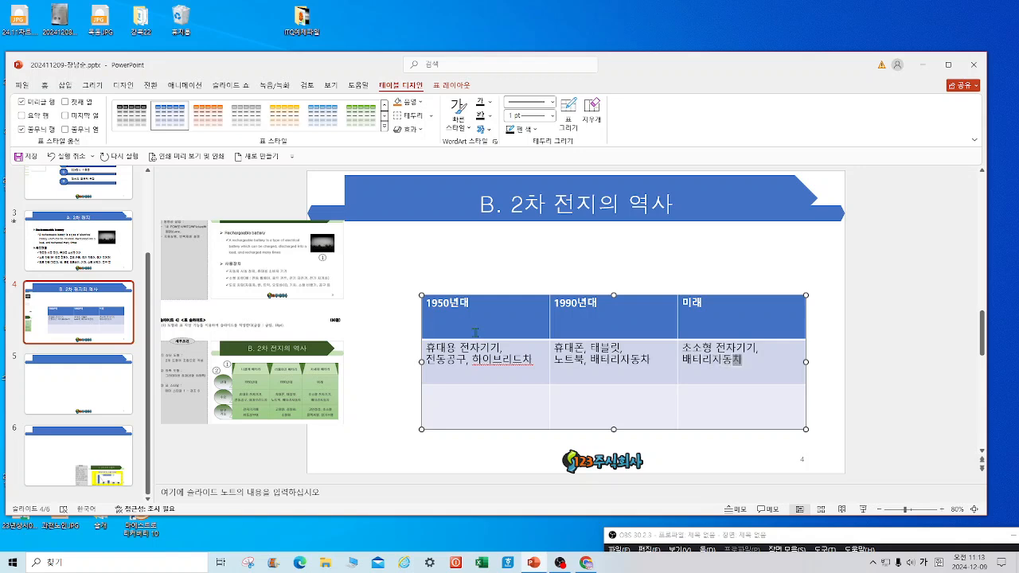
Fill row three with characteristics such as 고용량, 경량화, 소형화 and 고안정성.
click(33, 163)
text(전지기기에)
key(Return)
text(ㅇ동싱부이)
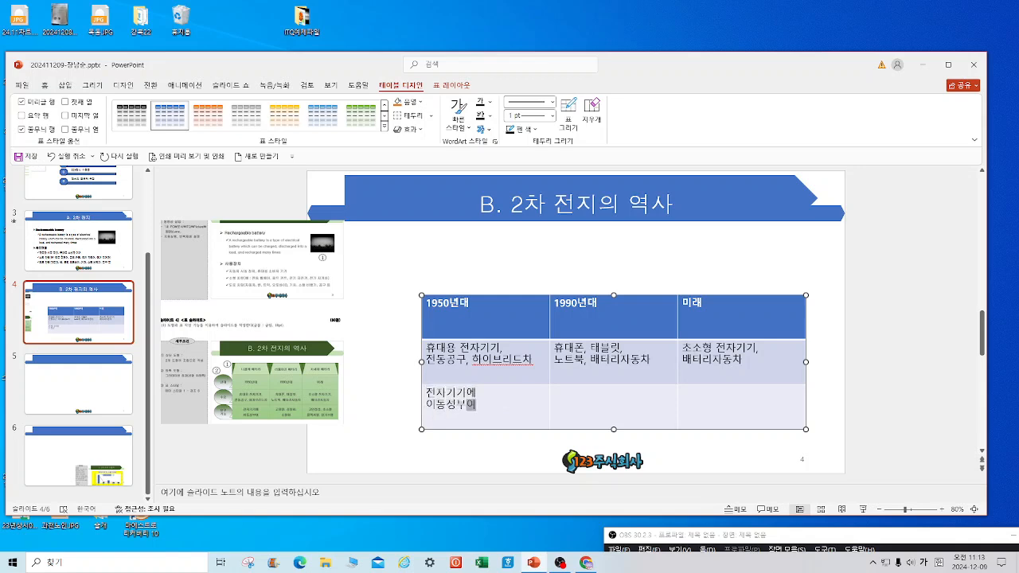
key(Tab)
text(고용량, ㄱ)
text(량화)
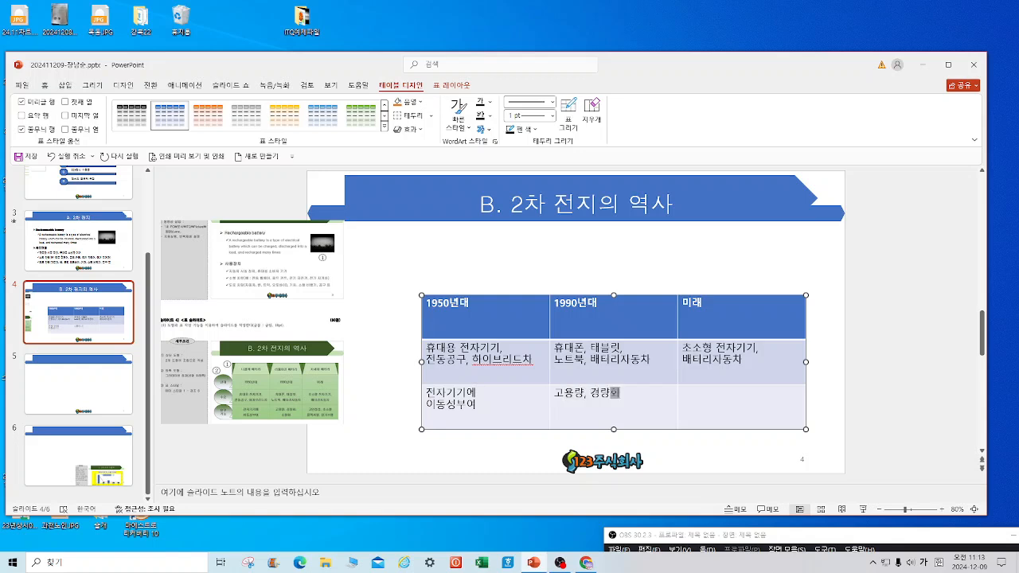
text(, 소형화)
key(Tab)
text(고안정성)
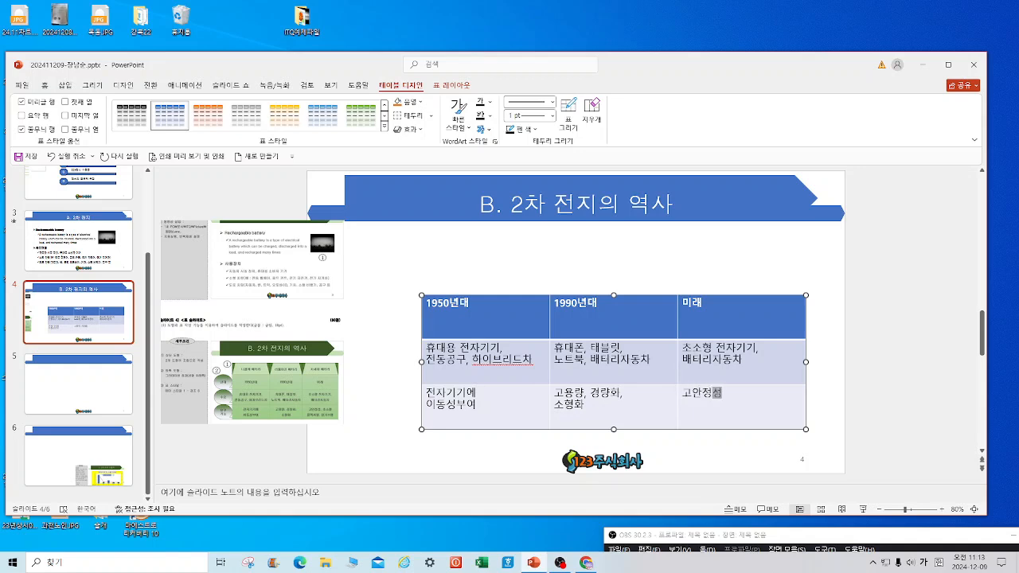
text(, 초소형ㅍ)
text(렉서블)
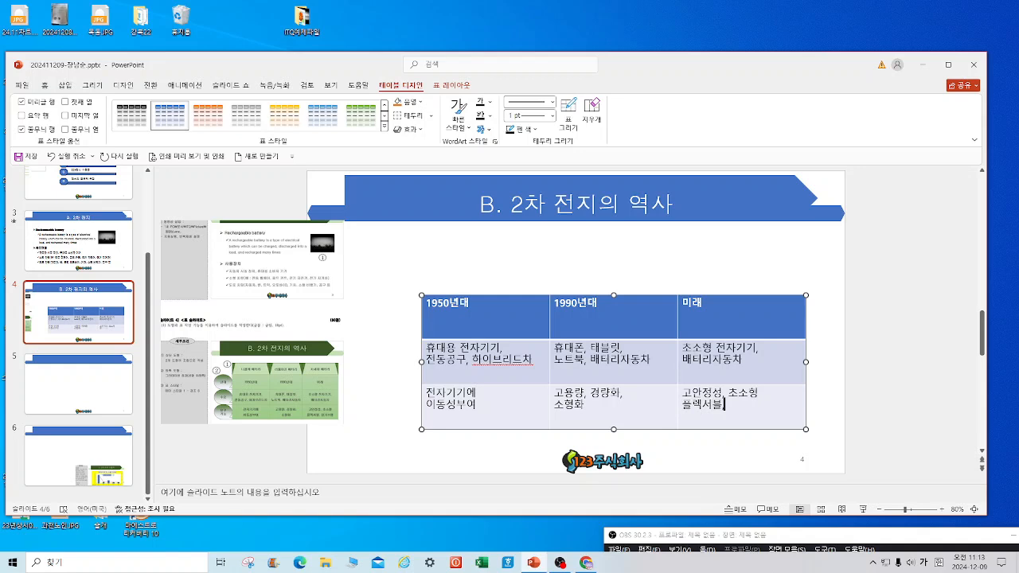
text(, 장ㄱ수며)
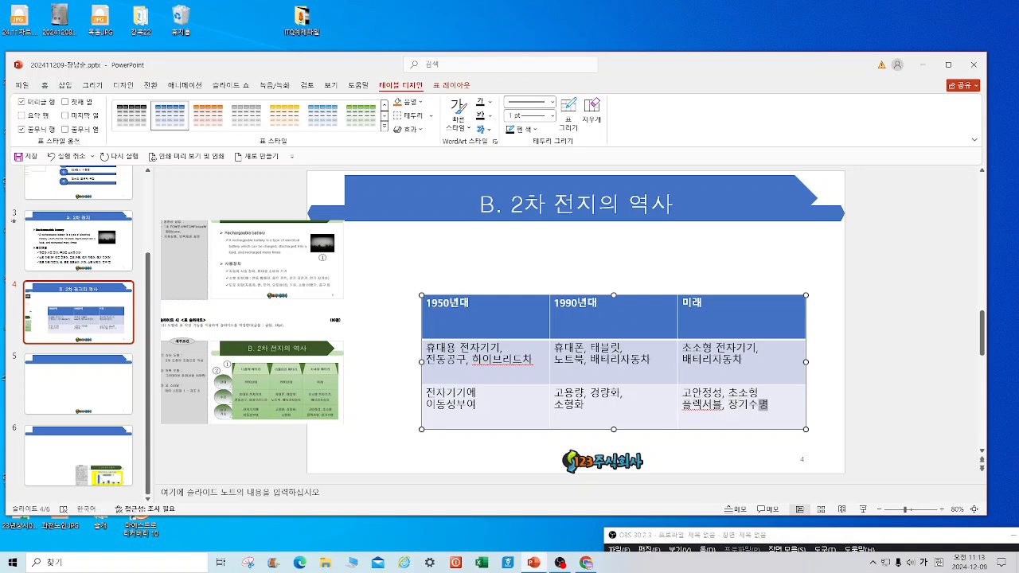
Apply a green table style with Header Row and Banded Rows turned off.
drag(470, 303, 776, 422)
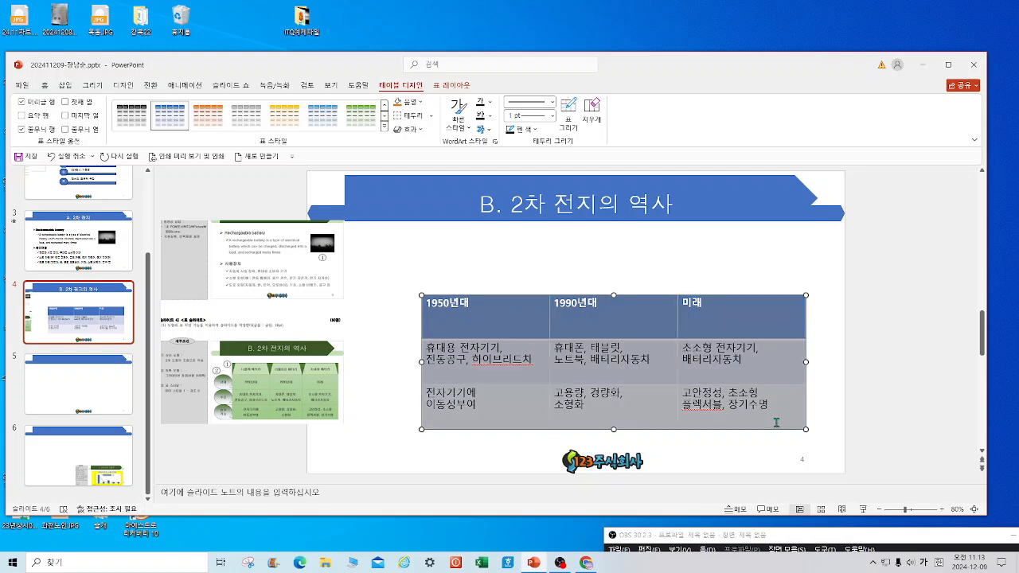
click(385, 129)
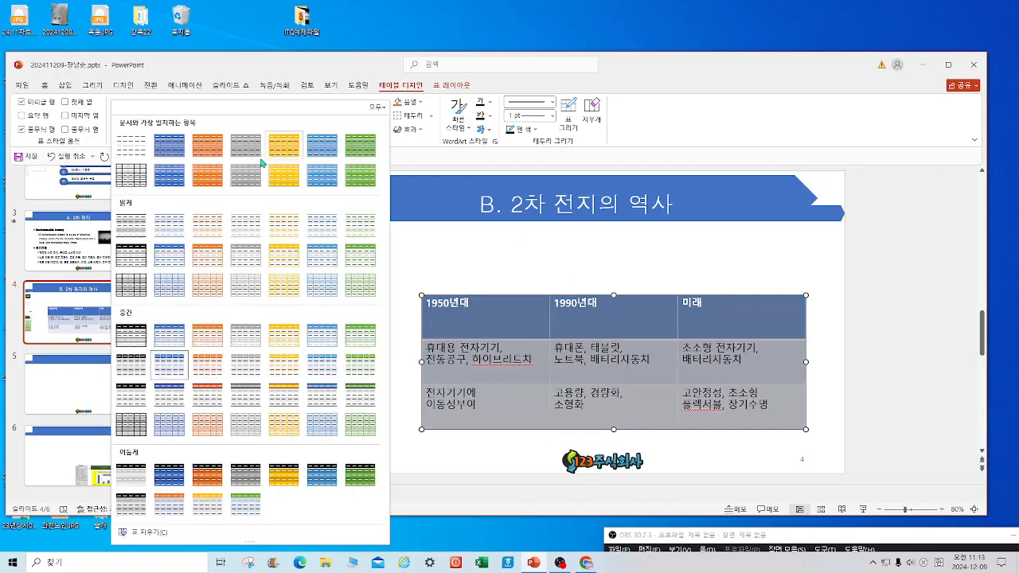
click(370, 149)
click(22, 102)
click(21, 129)
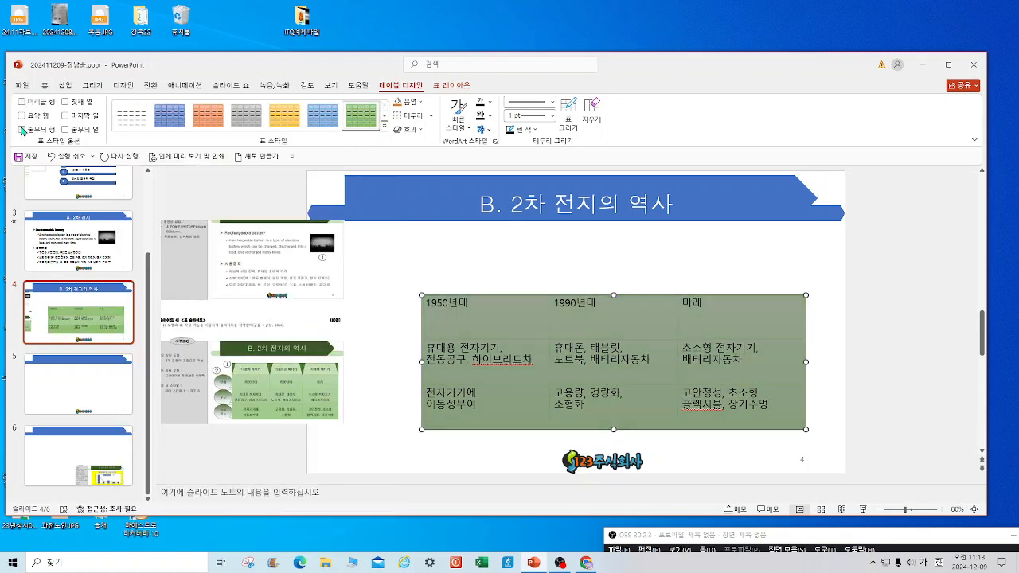
Centre the table text horizontally and vertically and set it in 굴림.
click(451, 85)
click(424, 105)
click(424, 123)
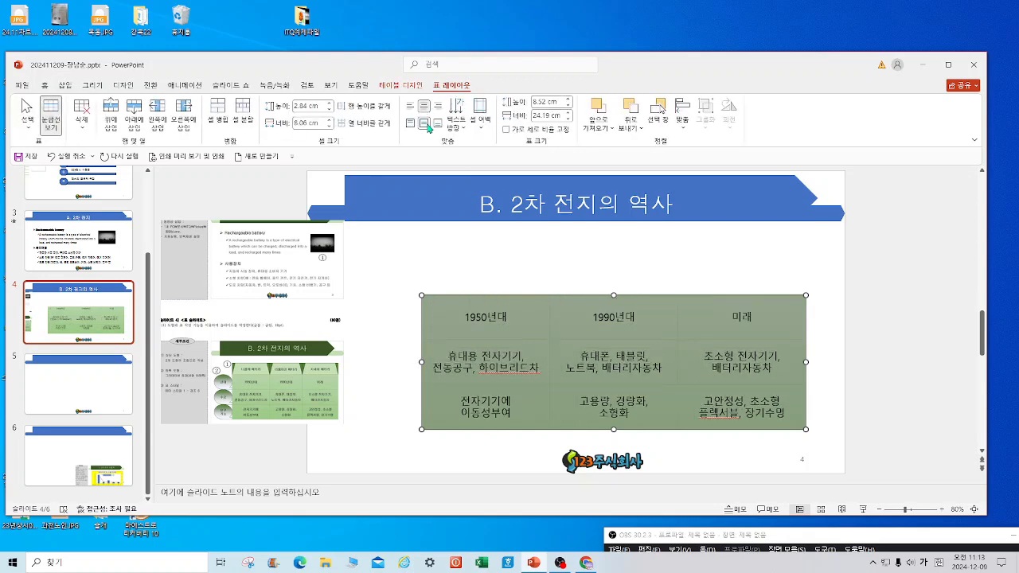
click(46, 86)
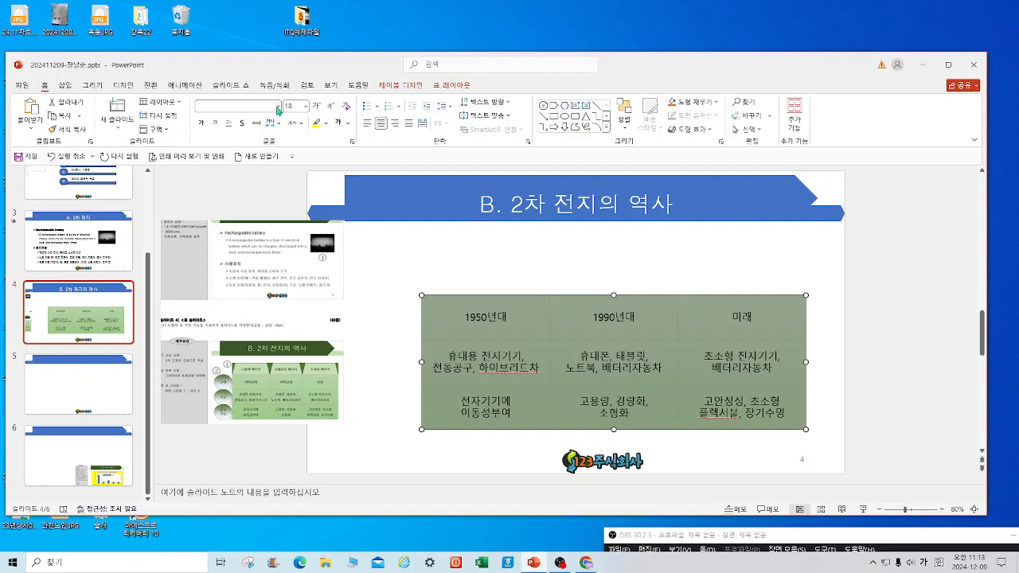
click(278, 106)
click(232, 213)
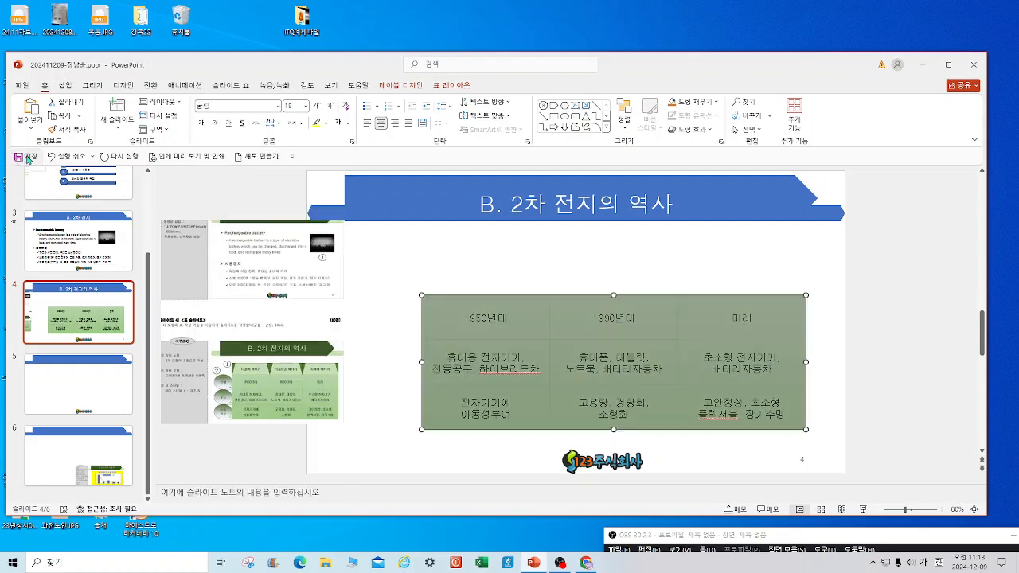
Draw a flowchart oval to the left of the table.
click(607, 128)
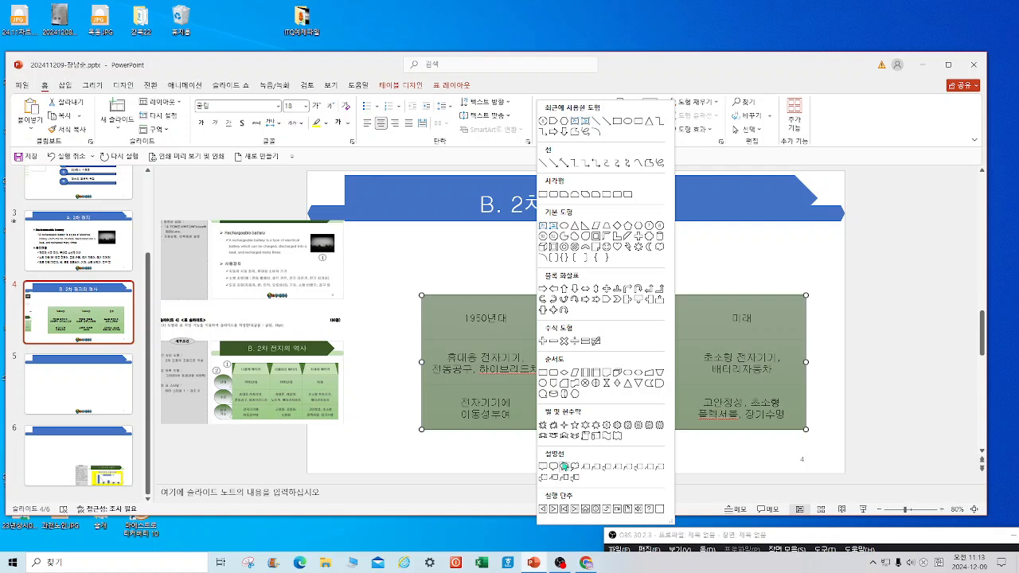
click(542, 393)
drag(369, 298, 406, 419)
Label the three ovals 년대, 수요 and 요구 가능, then select them all.
click(402, 330)
text(년대)
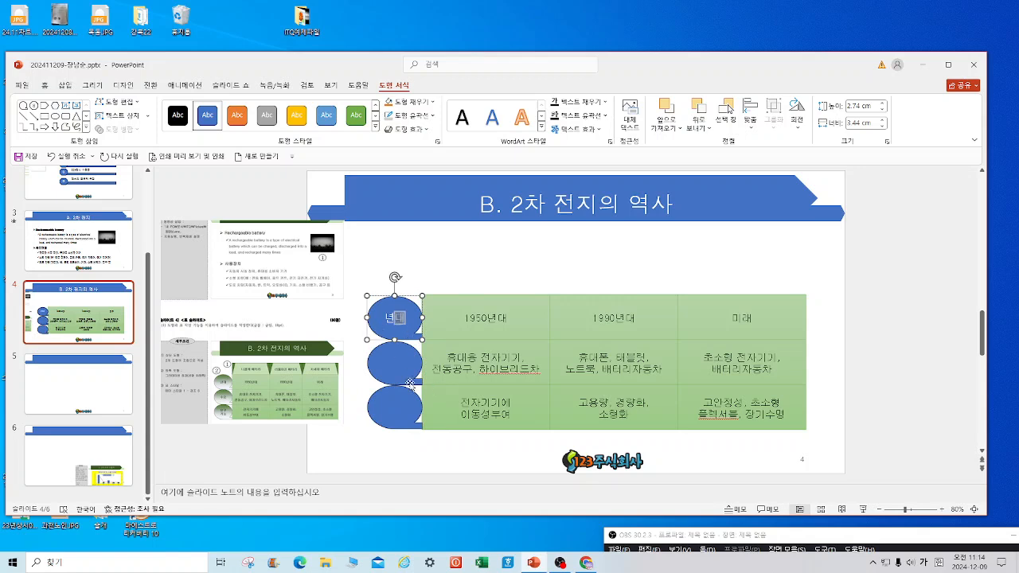
click(387, 367)
text(ㅅ)
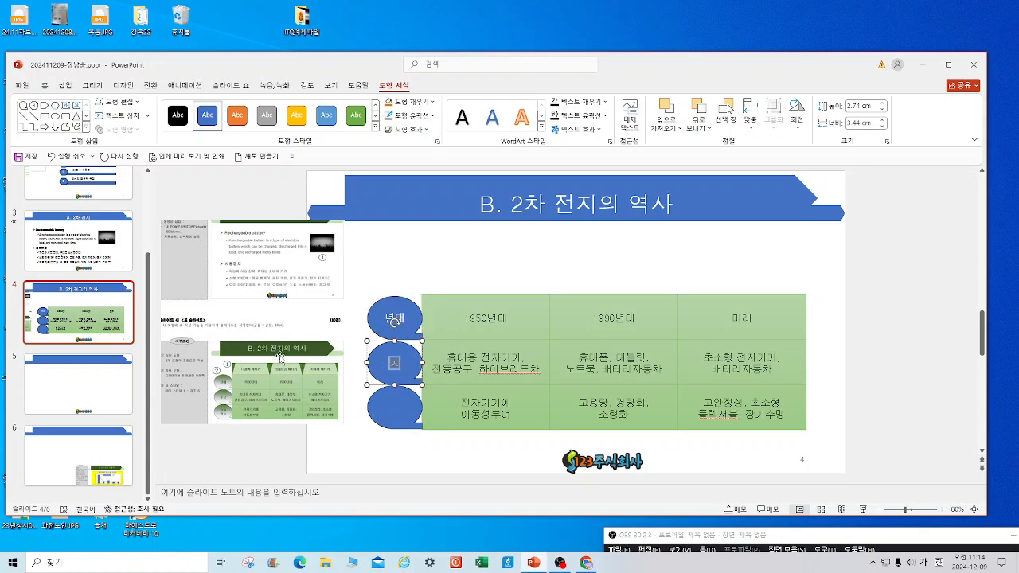
text(수요)
click(399, 414)
text(ㅁ)
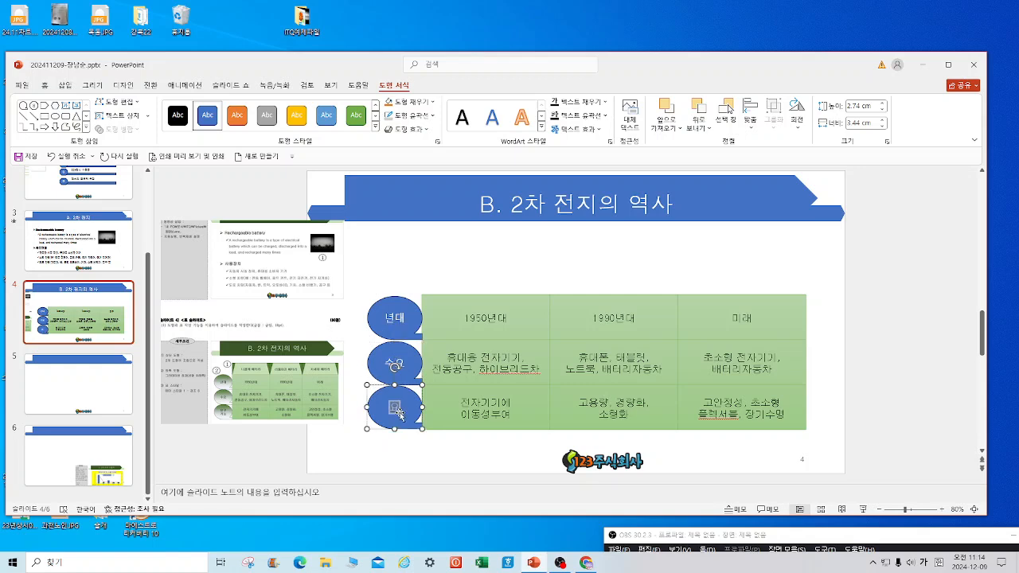
text(구개능)
drag(442, 459, 352, 252)
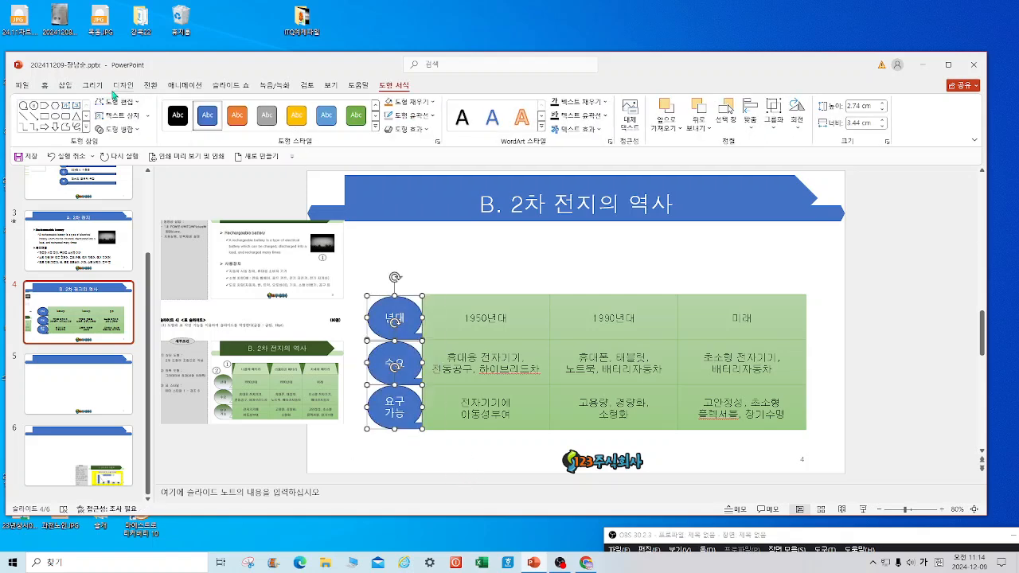
Set the ovals' font to 굴림.
click(45, 85)
click(278, 107)
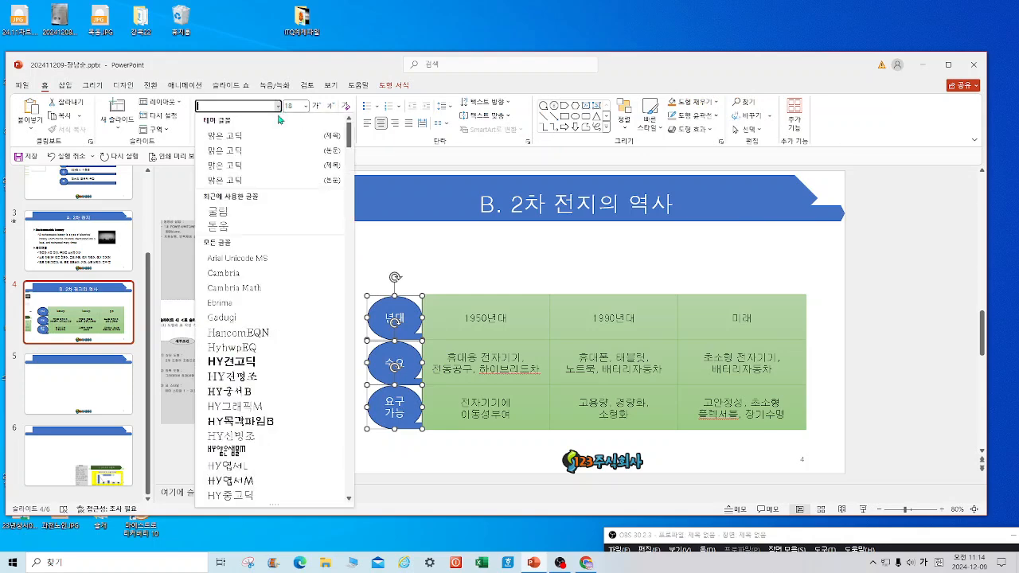
click(238, 213)
Give the three ovals a light gradient fill.
click(402, 85)
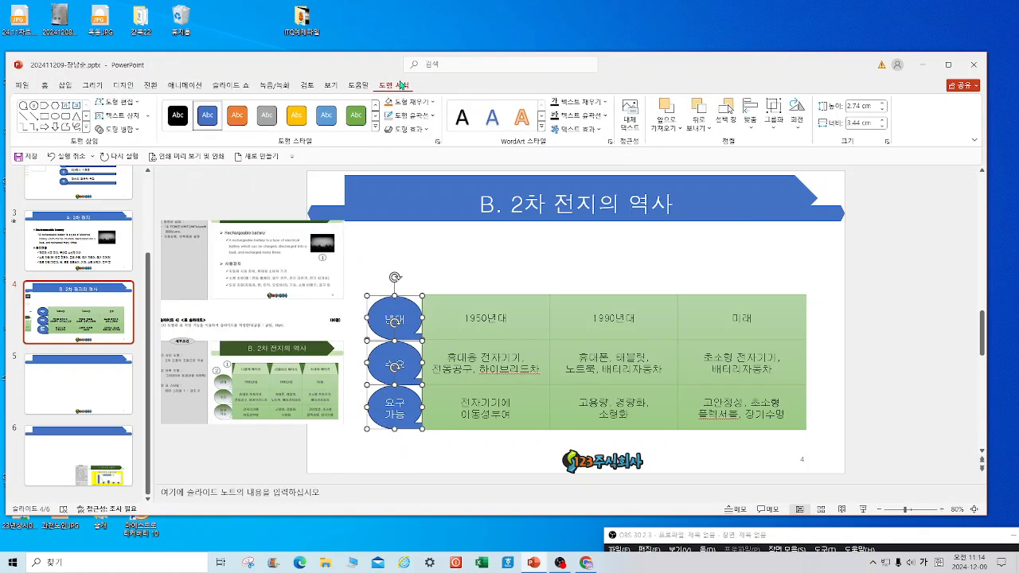
click(418, 129)
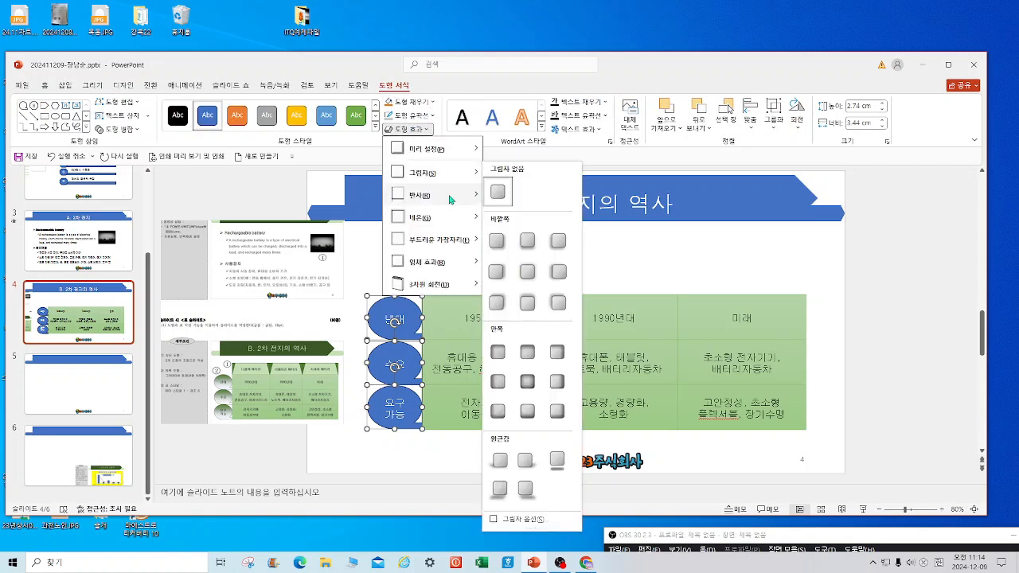
mouse_move(447, 197)
mouse_move(445, 179)
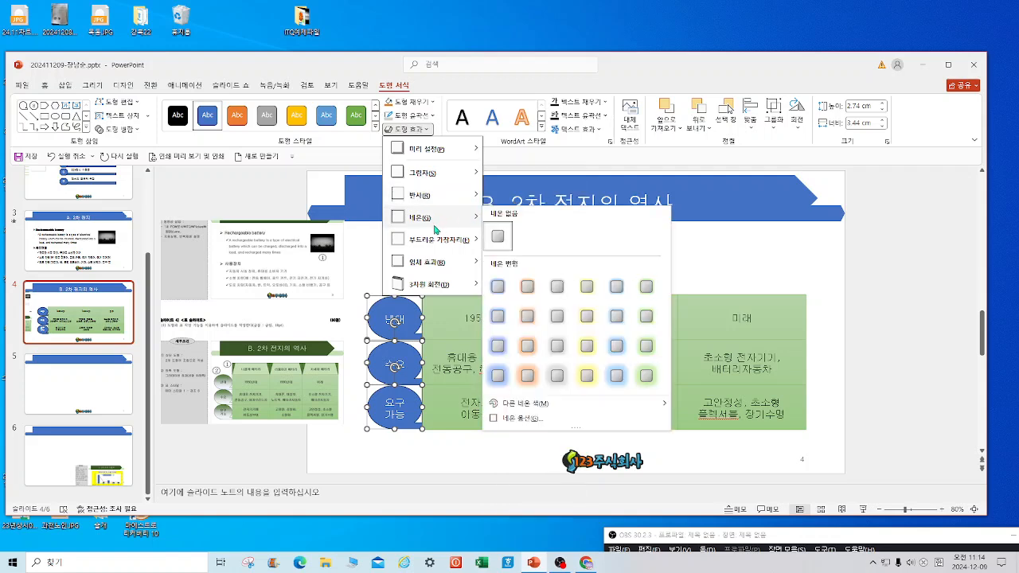
mouse_move(422, 273)
mouse_move(422, 154)
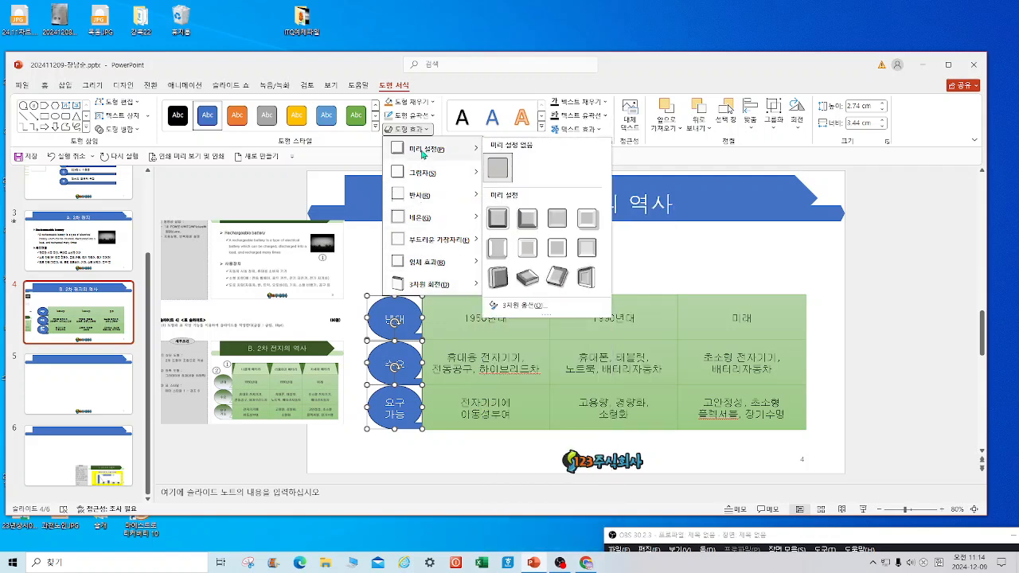
click(434, 103)
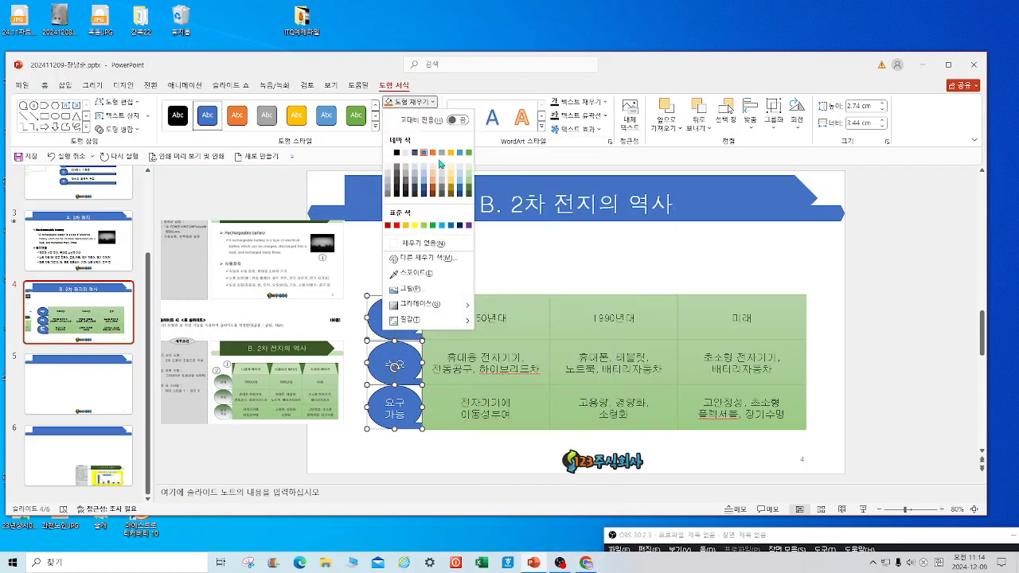
mouse_move(432, 307)
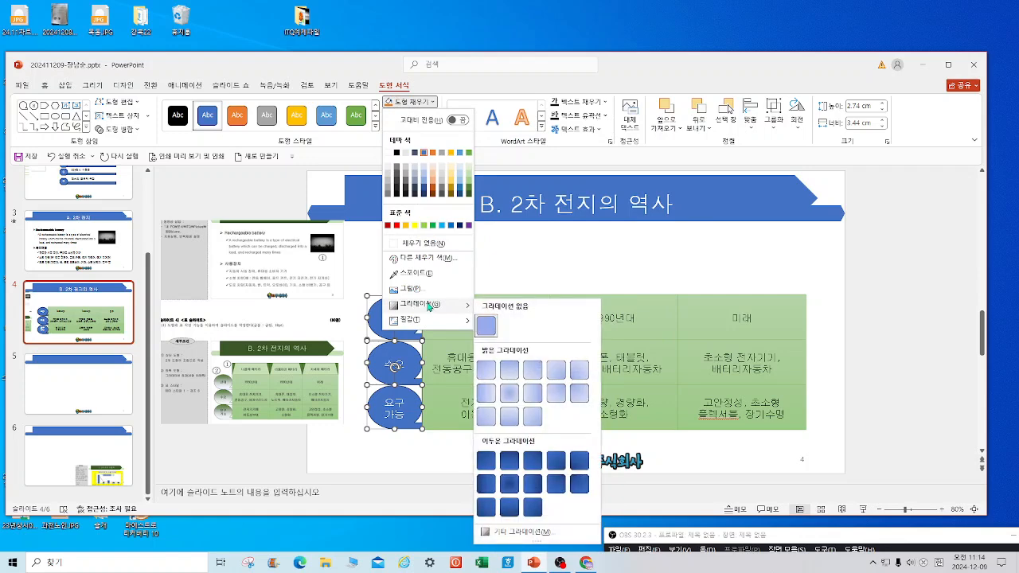
click(507, 377)
Make the oval labels a dark theme font colour.
click(46, 87)
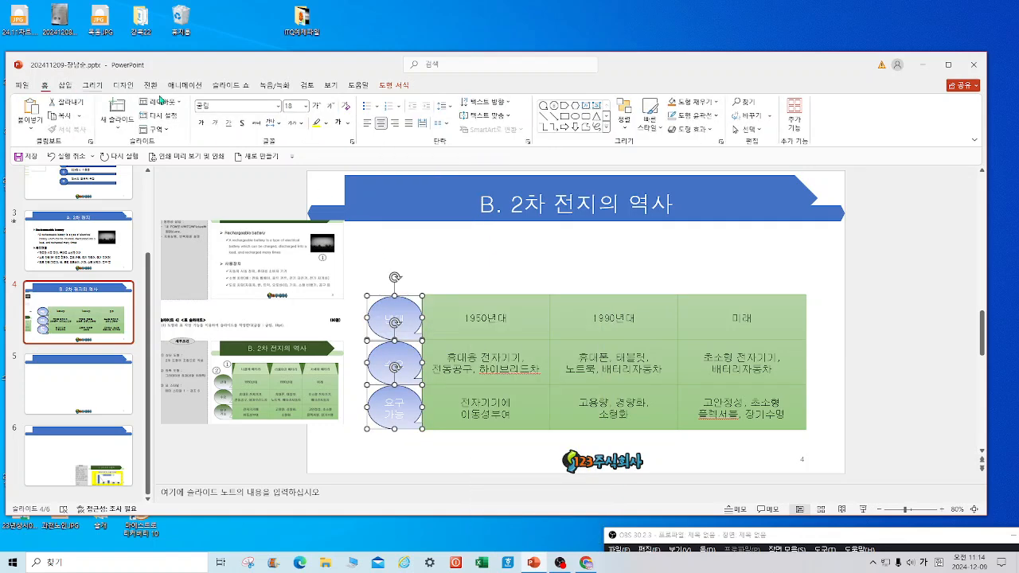
click(348, 122)
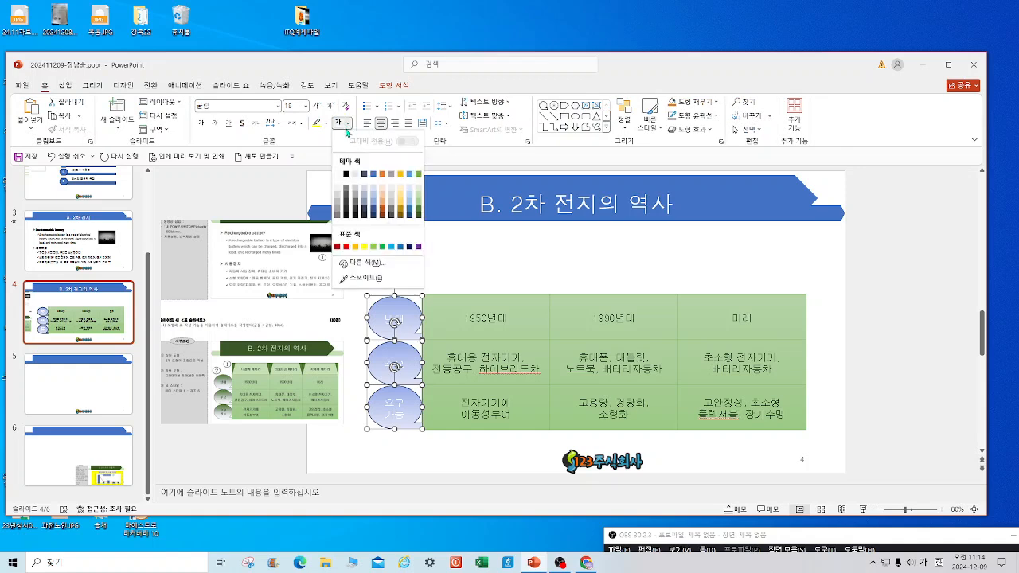
click(346, 174)
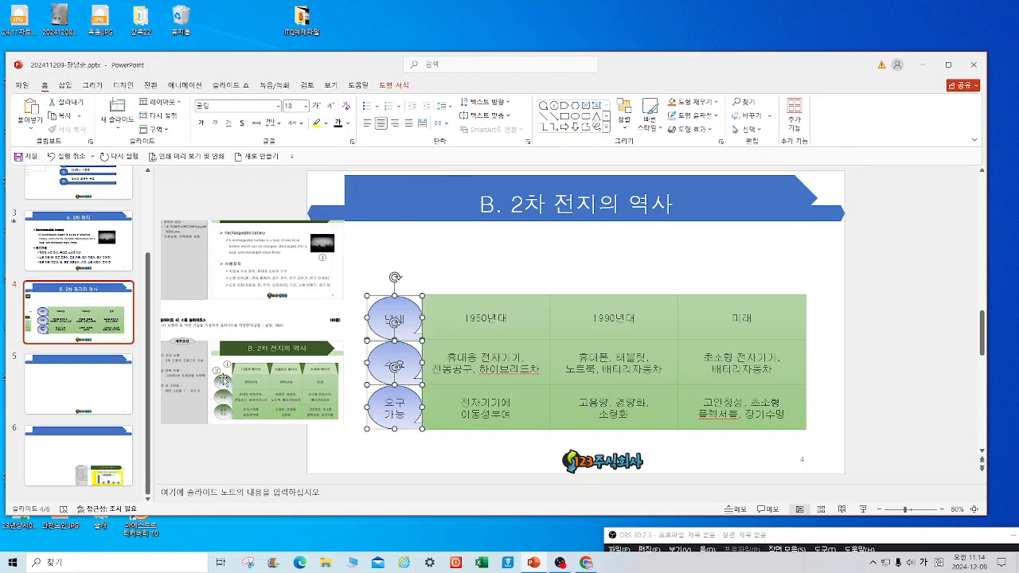
click(827, 279)
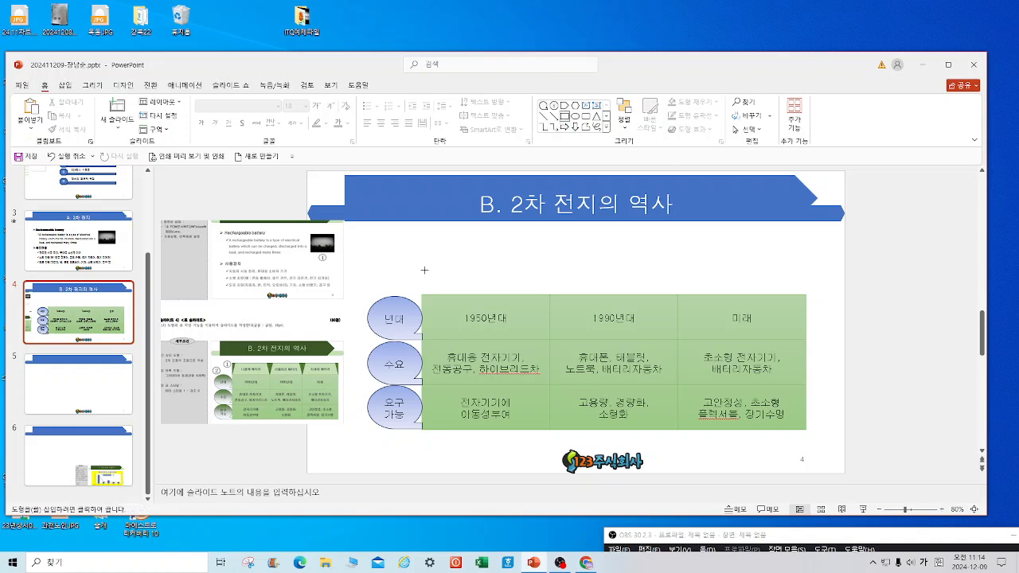
Draw a trapezoid above the 1950년대 column.
mouse_move(423, 266)
mouse_down()
mouse_move(467, 293)
mouse_move(550, 297)
mouse_up()
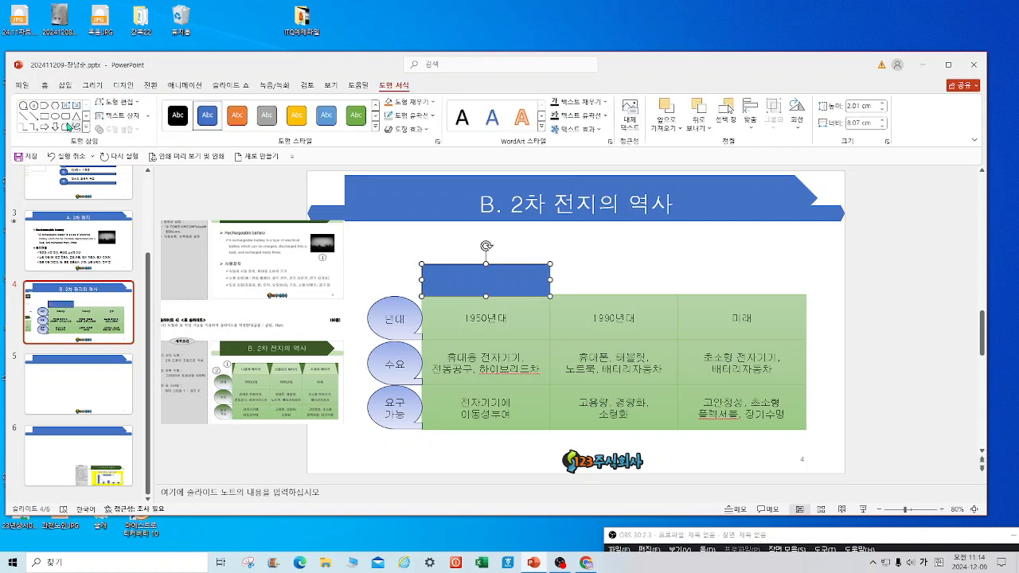
click(86, 128)
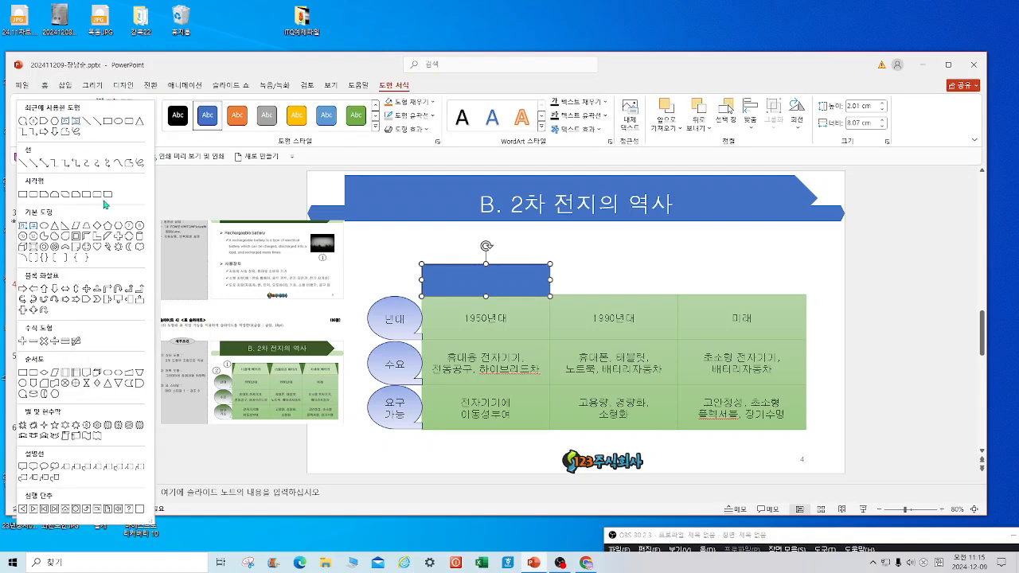
click(90, 231)
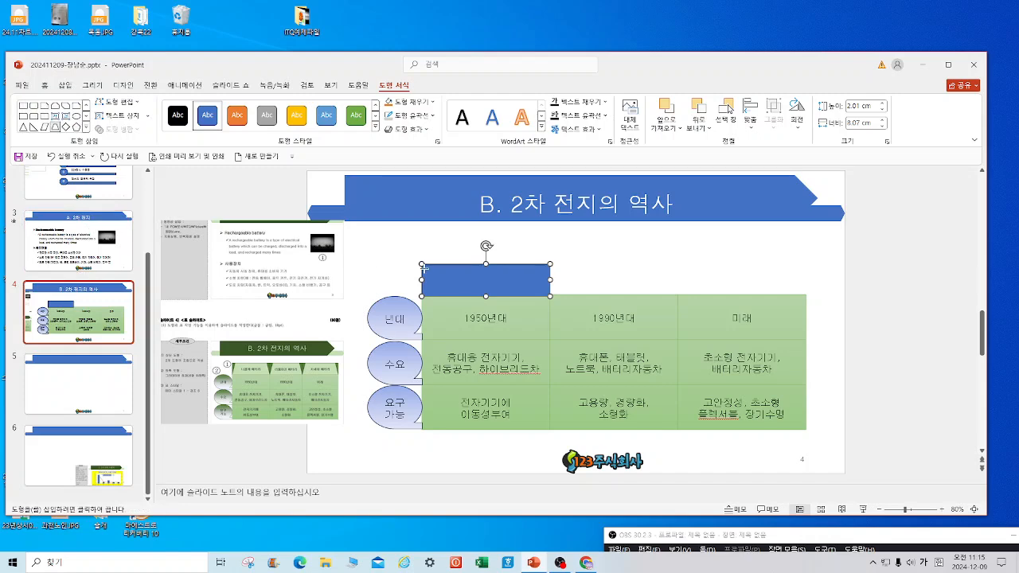
drag(426, 266, 550, 296)
drag(406, 254, 585, 318)
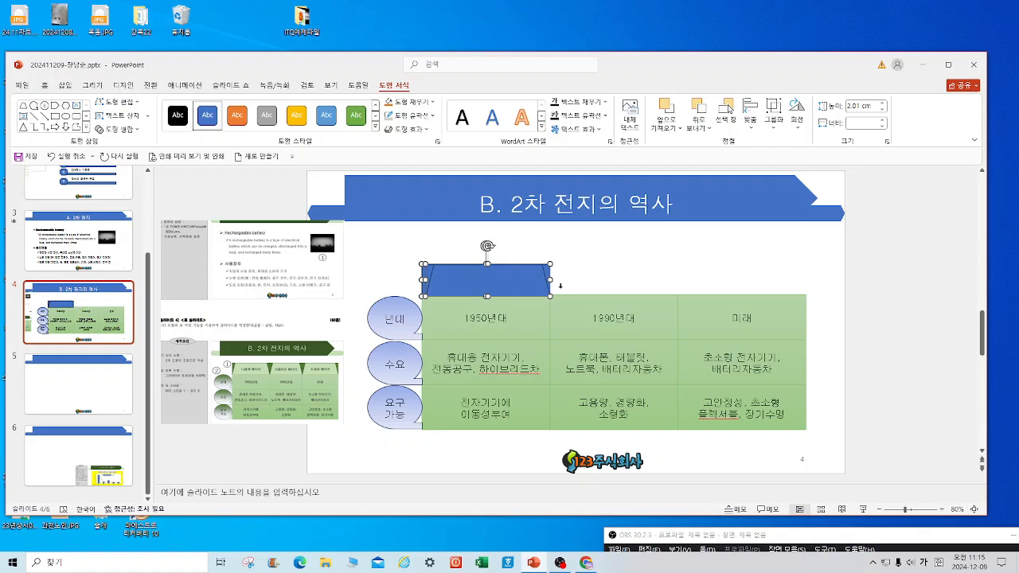
click(648, 269)
Label the trapezoid 니켈계 배터리.
click(478, 282)
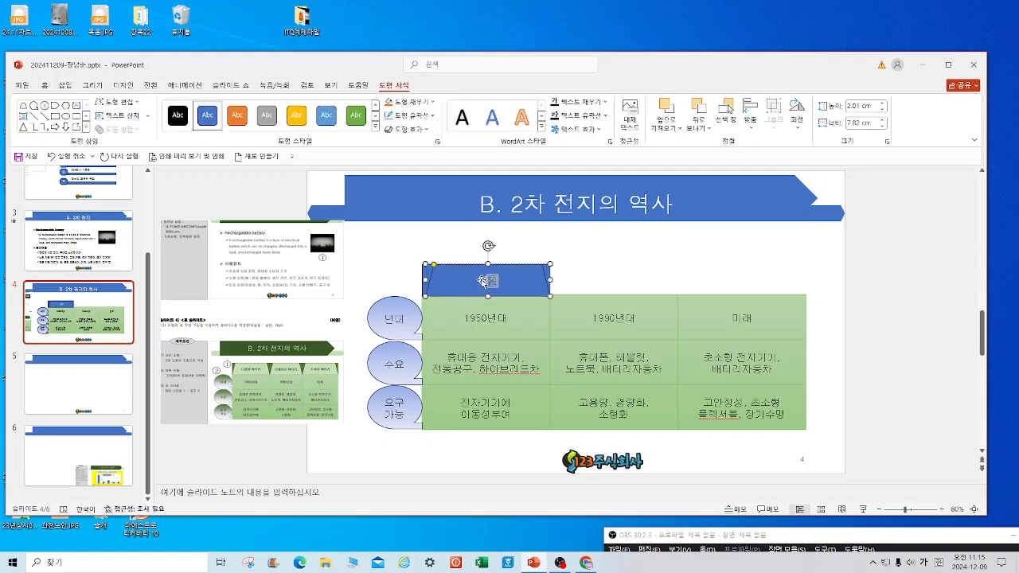
text(니켈계 배터리)
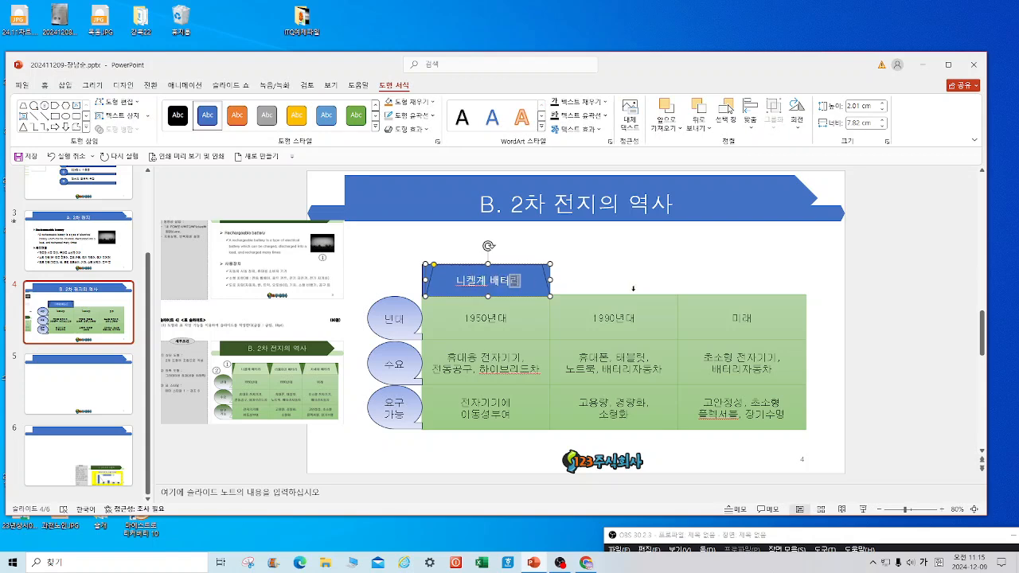
click(438, 262)
drag(412, 254, 566, 332)
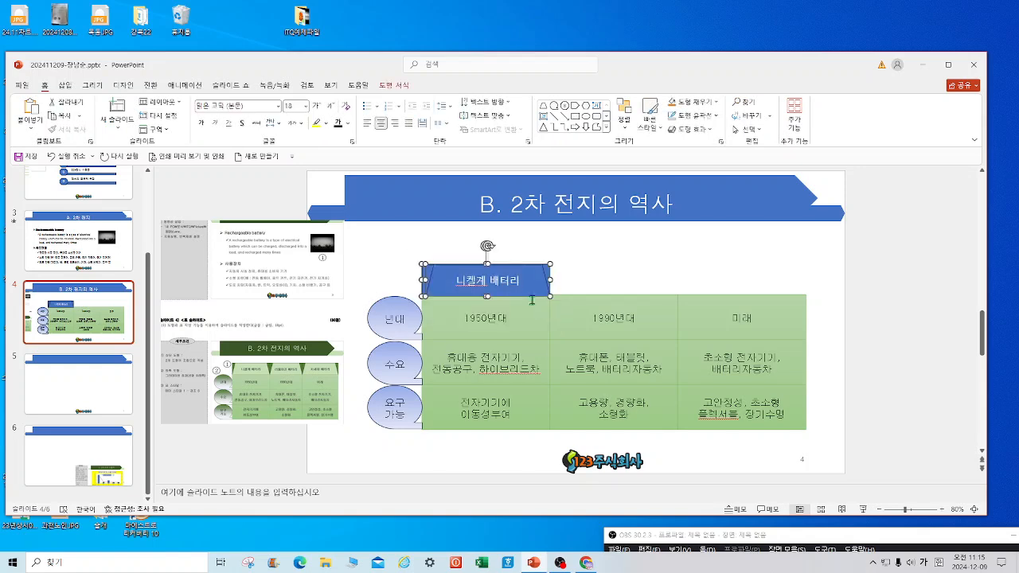
Copy the header across and relabel the copies 리튬이온 배터리 and 차세대 배터리.
drag(514, 291, 783, 301)
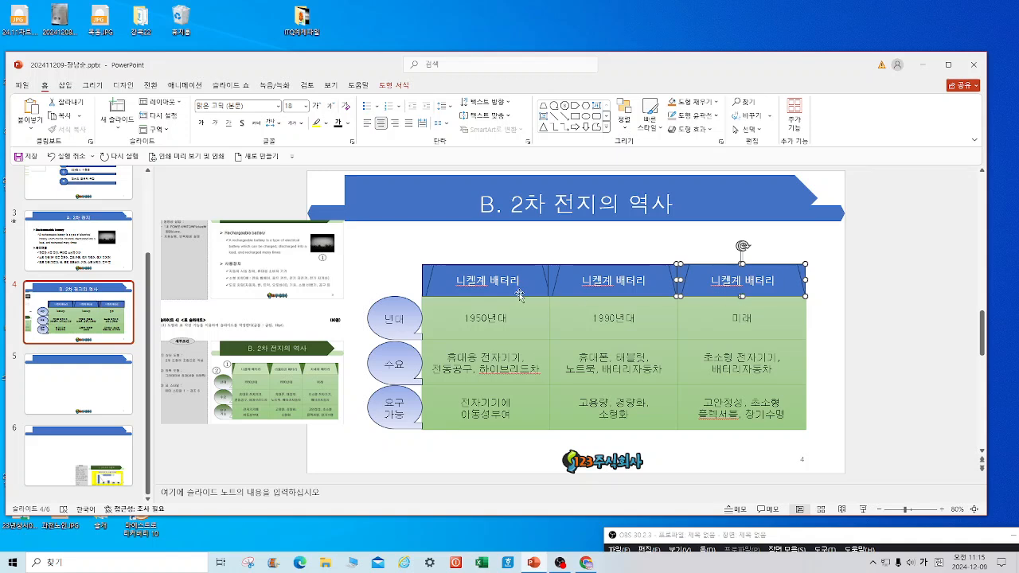
click(584, 281)
drag(584, 281, 611, 281)
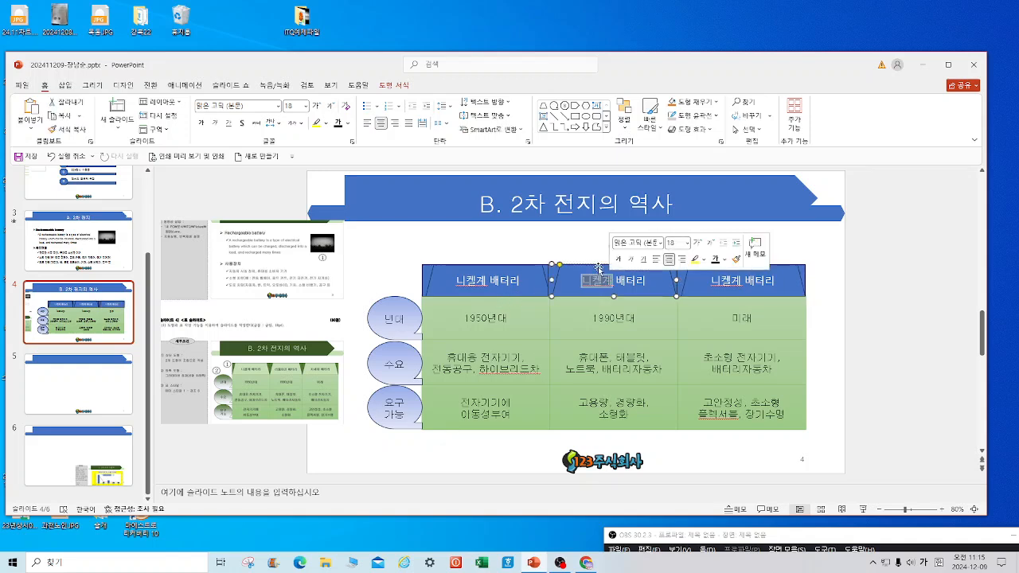
text(리튬이온)
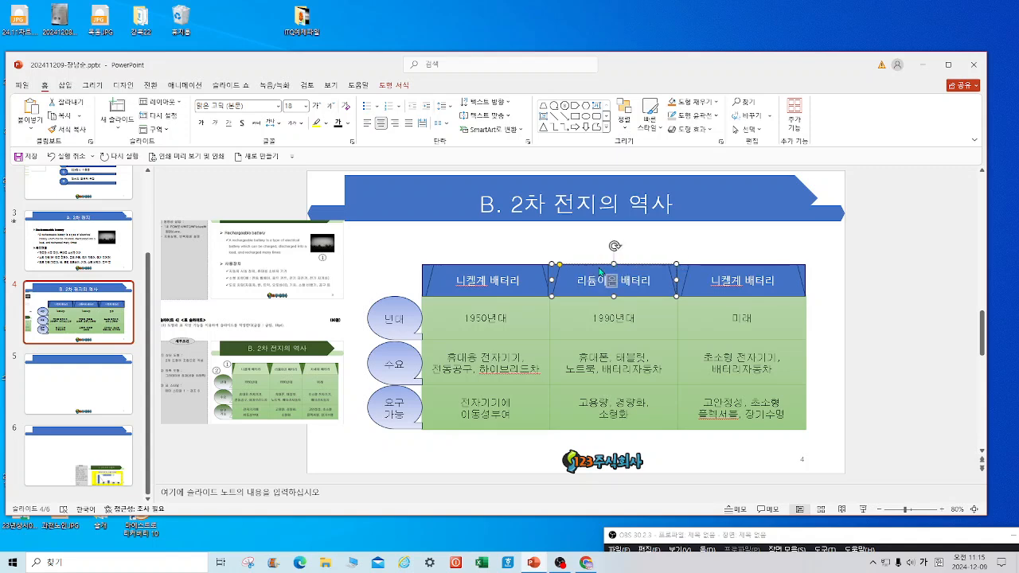
click(713, 281)
drag(714, 280, 739, 282)
text(ㅊㅏ세)
key(BackSpace)
key(BackSpace)
key(BackSpace)
key(BackSpace)
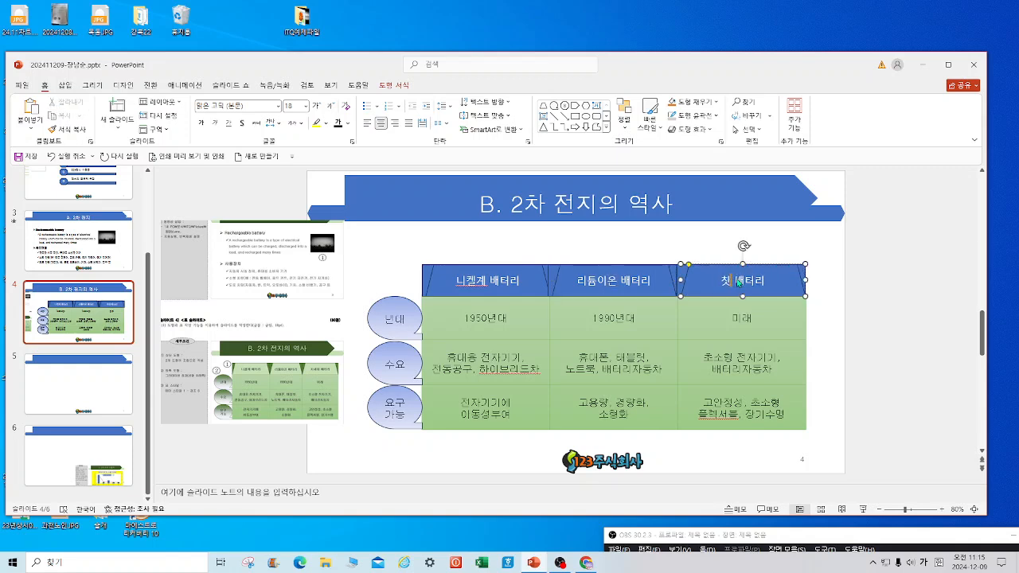
text(차세대)
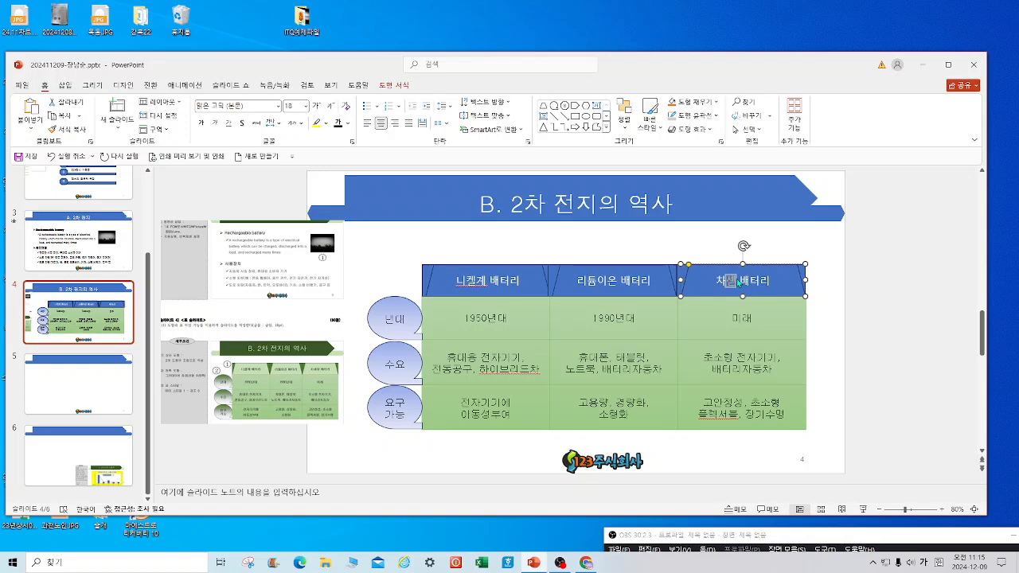
click(851, 295)
Set all three trapezoid headers to the 굴림 font.
drag(836, 323, 359, 240)
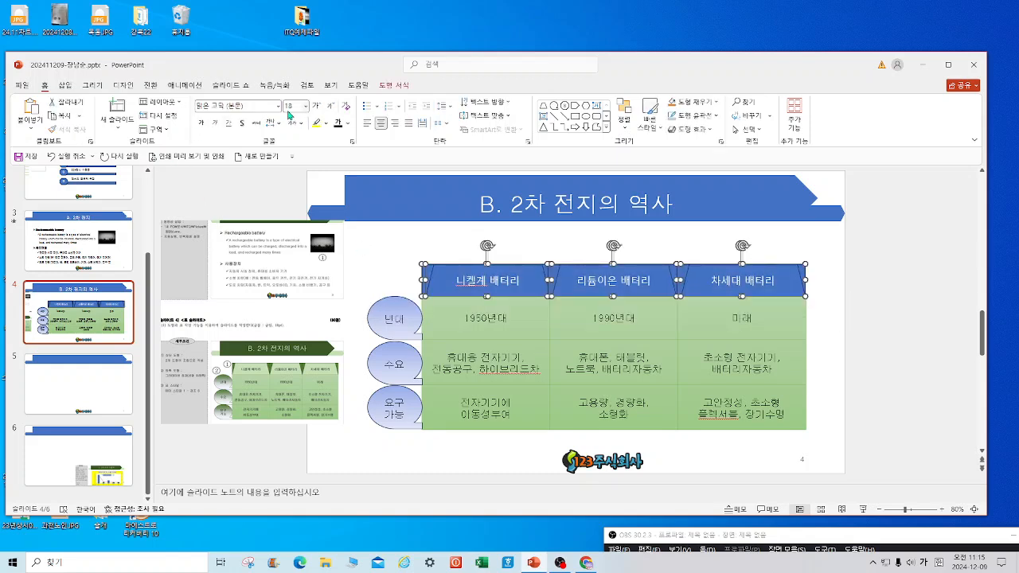
click(279, 106)
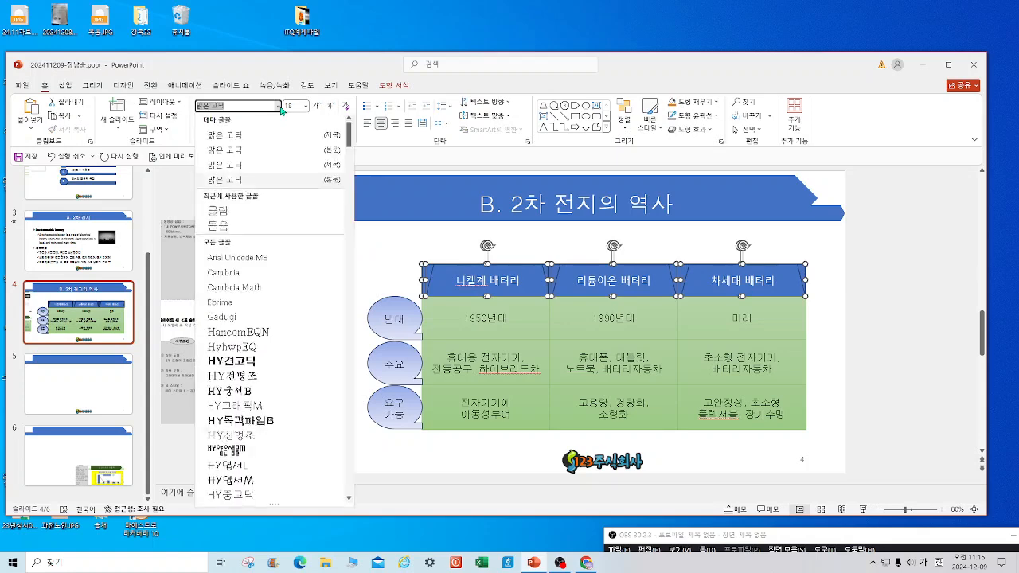
click(239, 212)
click(825, 339)
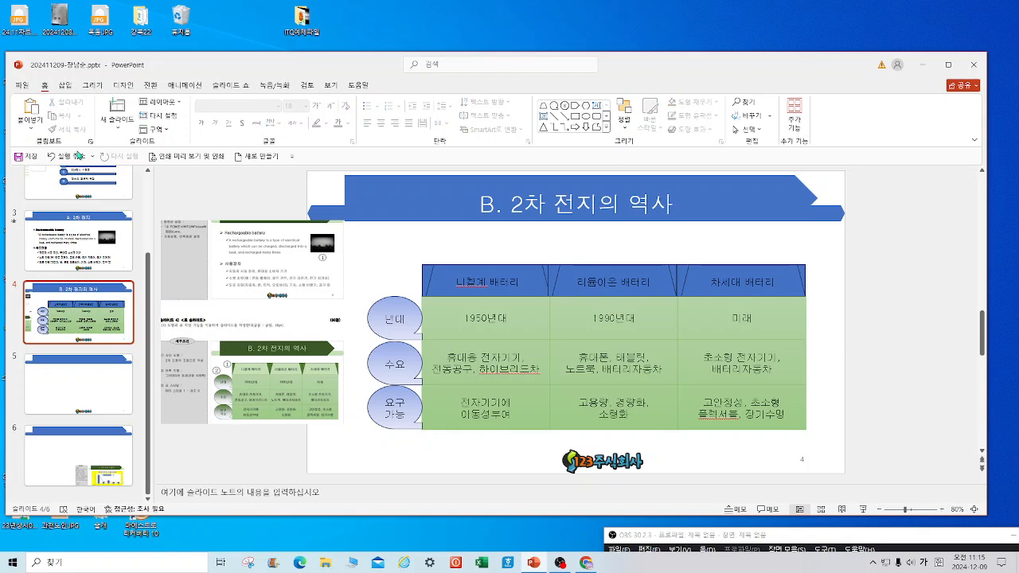
Save, then drop a slide 6 zoom picture onto slide 5 and stretch it.
click(20, 157)
click(96, 386)
drag(110, 464, 263, 253)
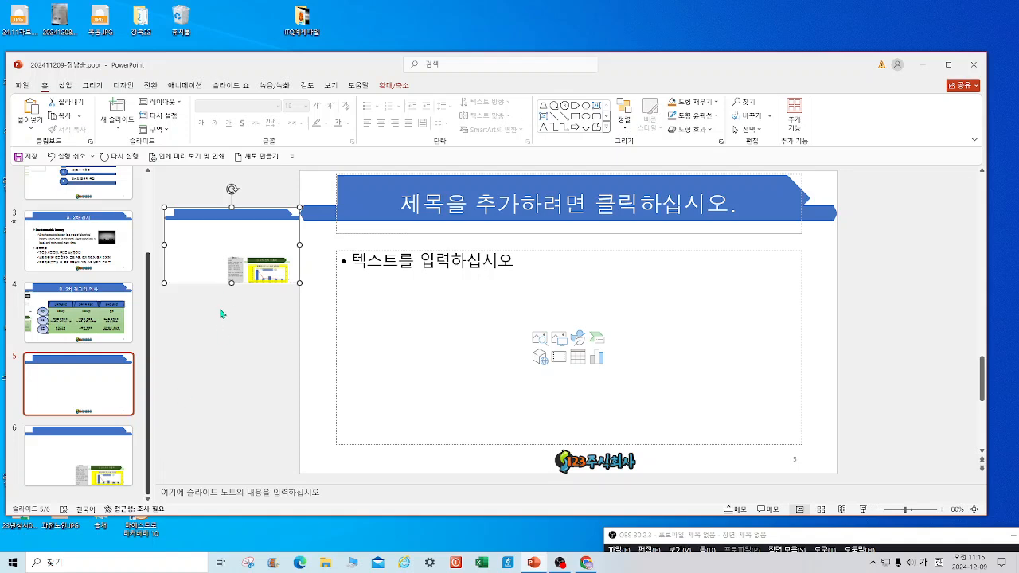
drag(232, 284, 232, 357)
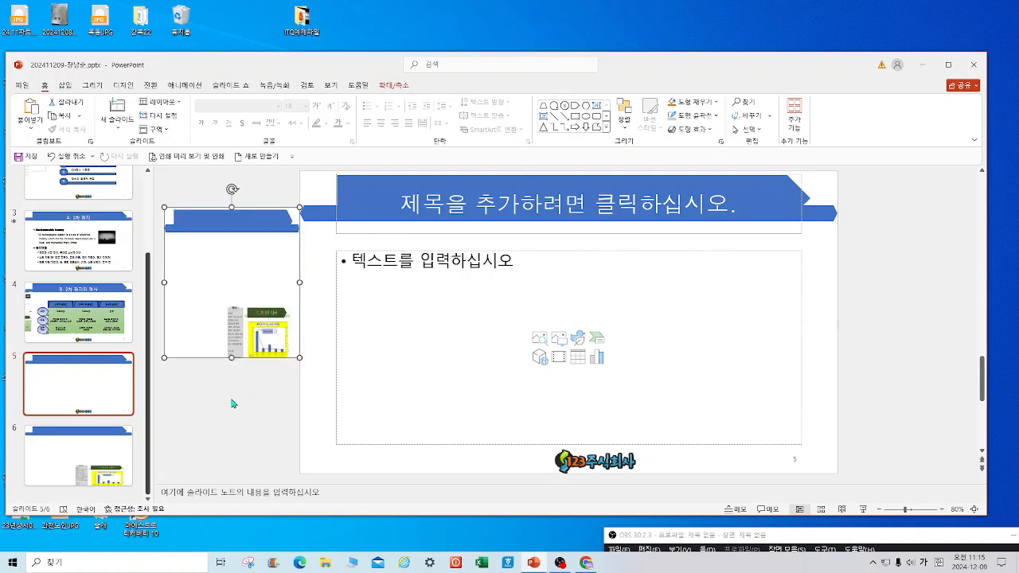
Delete the stray slide 6 zoom picture from slide 5 and return to slide 6.
click(119, 450)
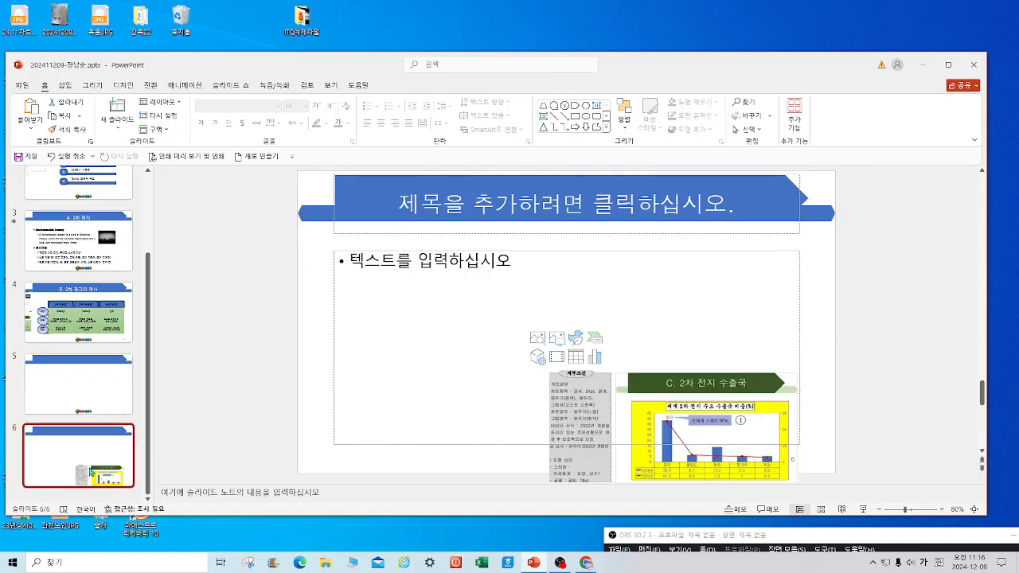
click(421, 322)
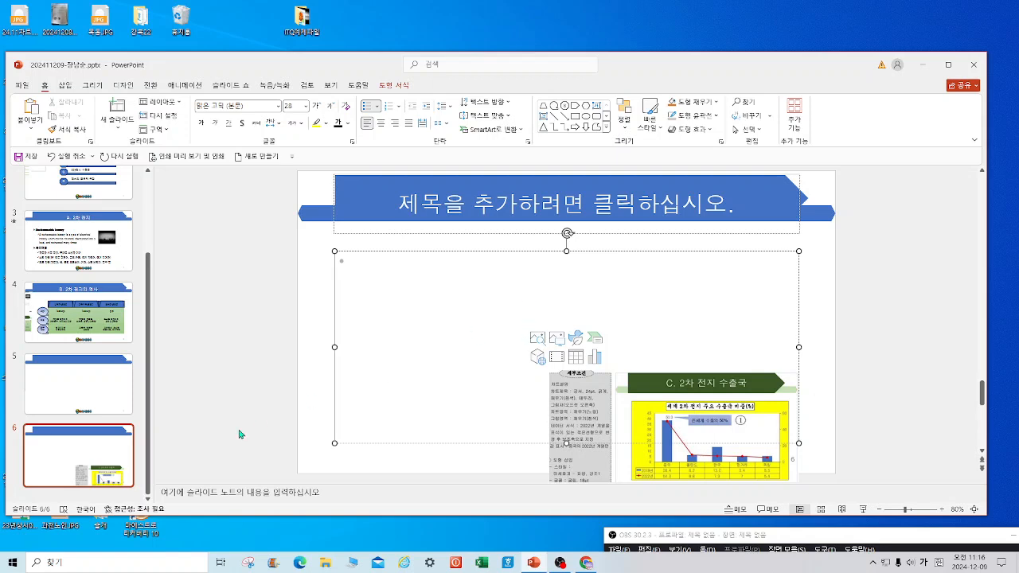
click(78, 384)
click(539, 207)
click(225, 343)
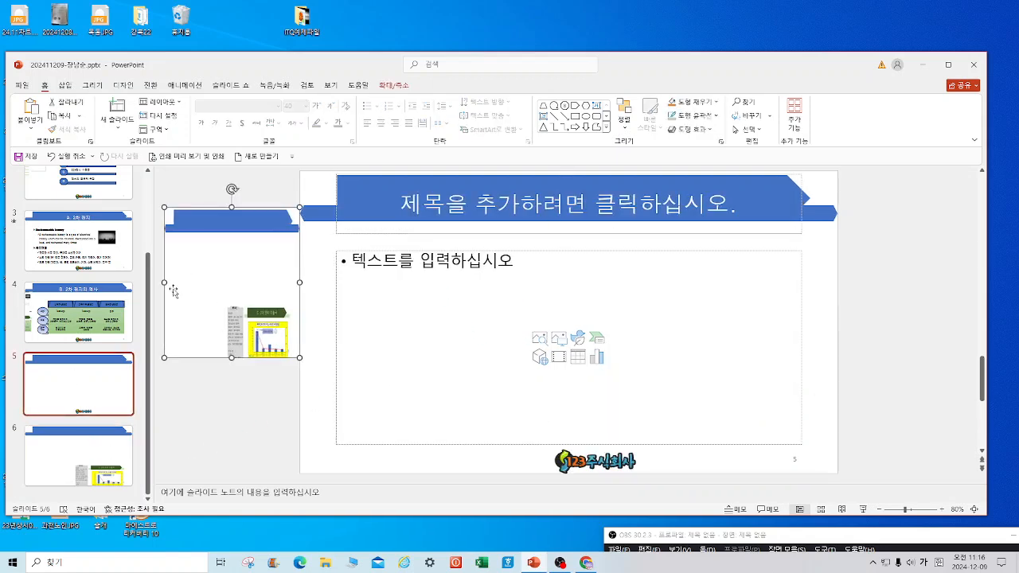
drag(163, 282, 86, 270)
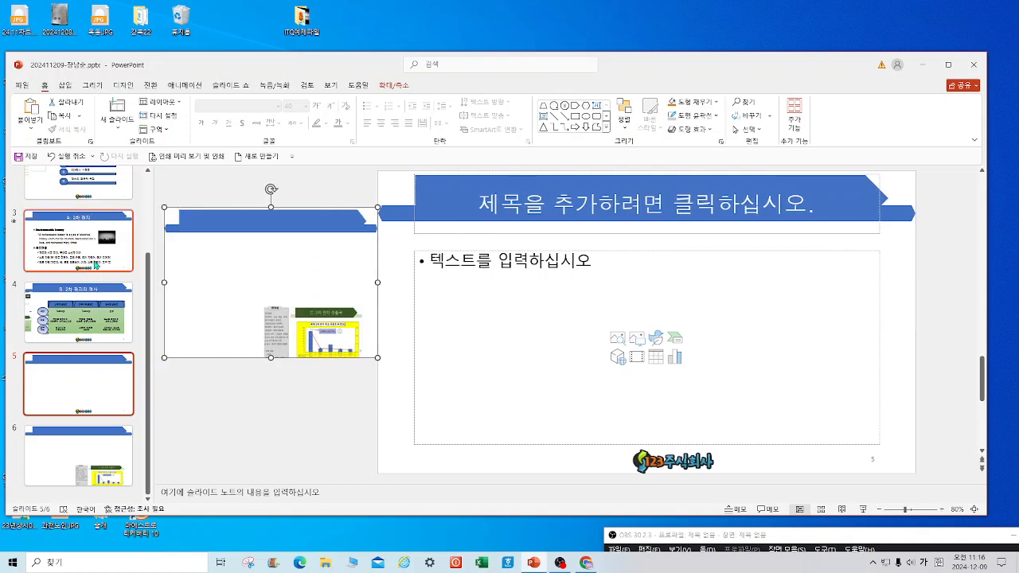
key(Delete)
click(104, 474)
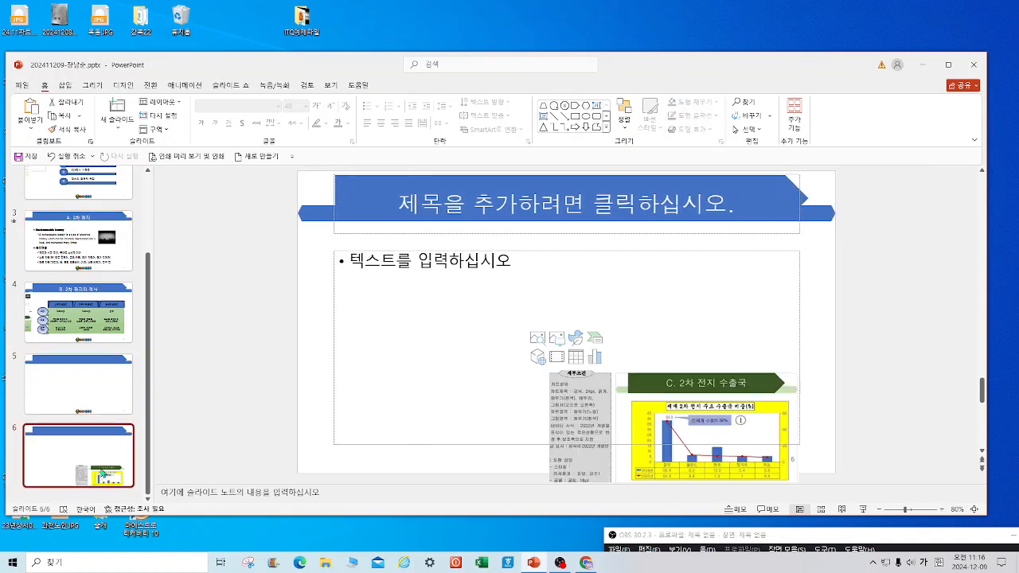
Copy slide 6 as a new slide 7, then delete that duplicate slide.
right_click(104, 475)
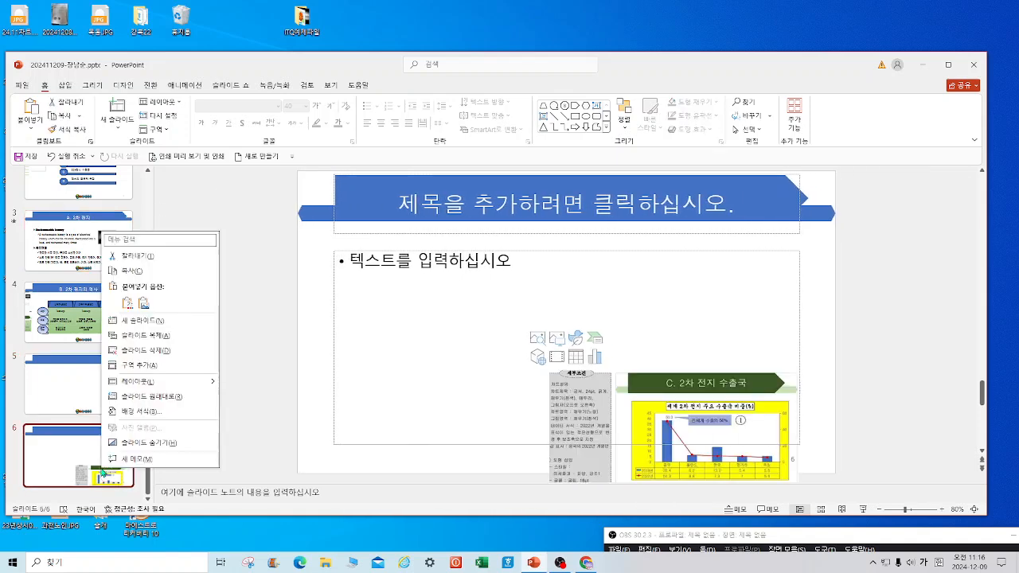
click(137, 274)
right_click(197, 225)
click(225, 265)
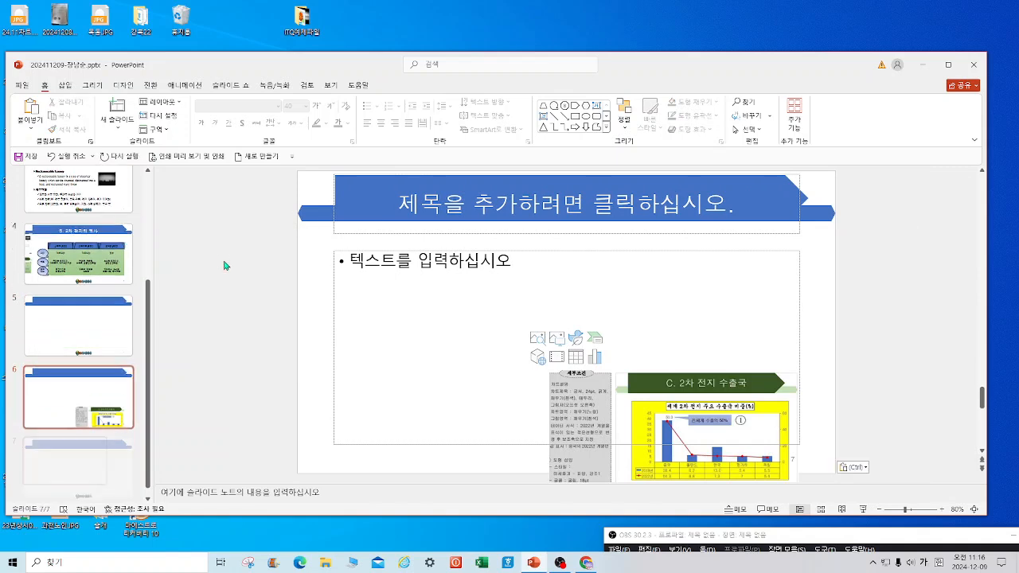
click(126, 391)
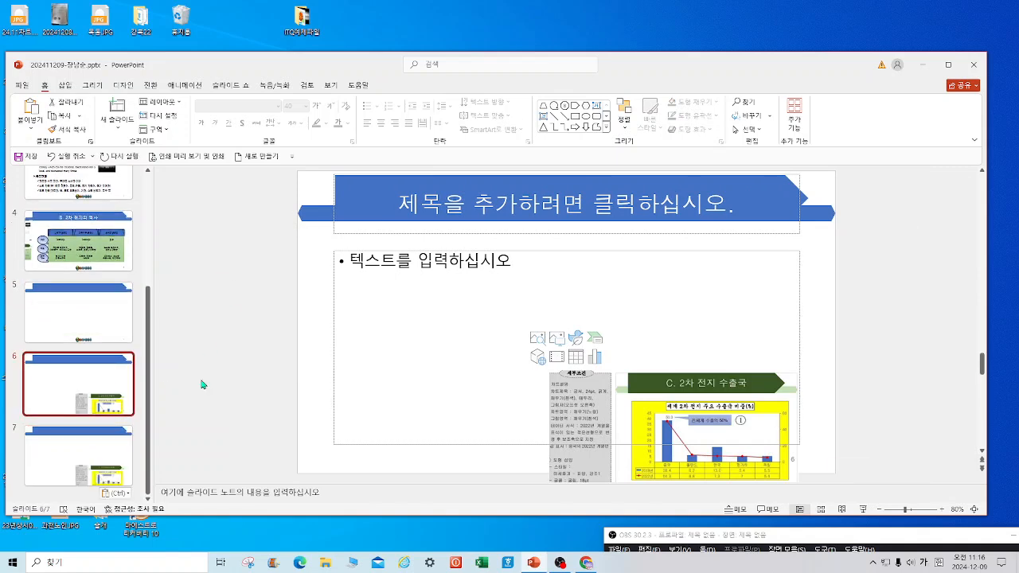
click(729, 427)
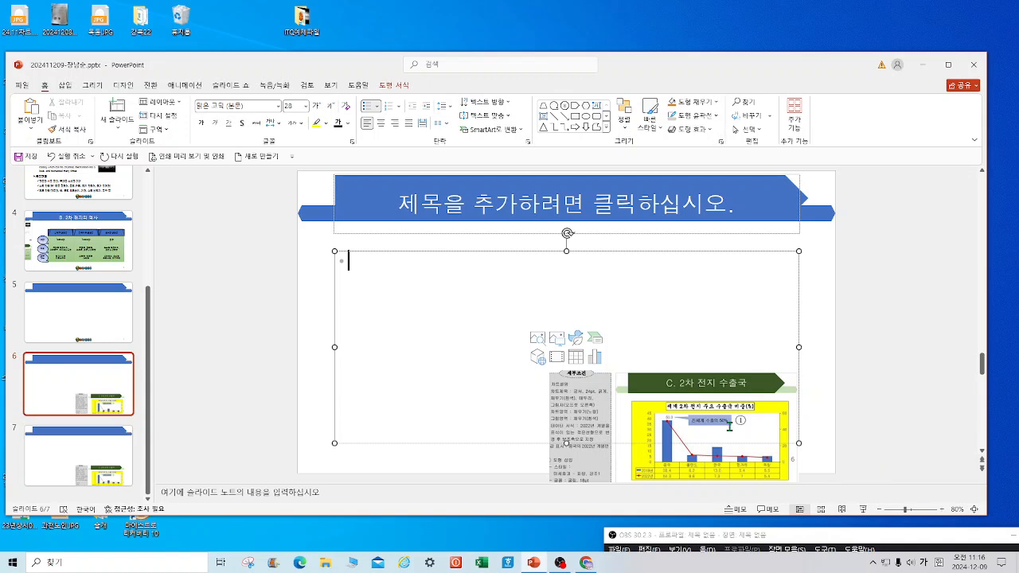
click(80, 461)
key(Delete)
Drop a picture of slide 6 onto slide 5, nudge it down, then delete it.
click(90, 411)
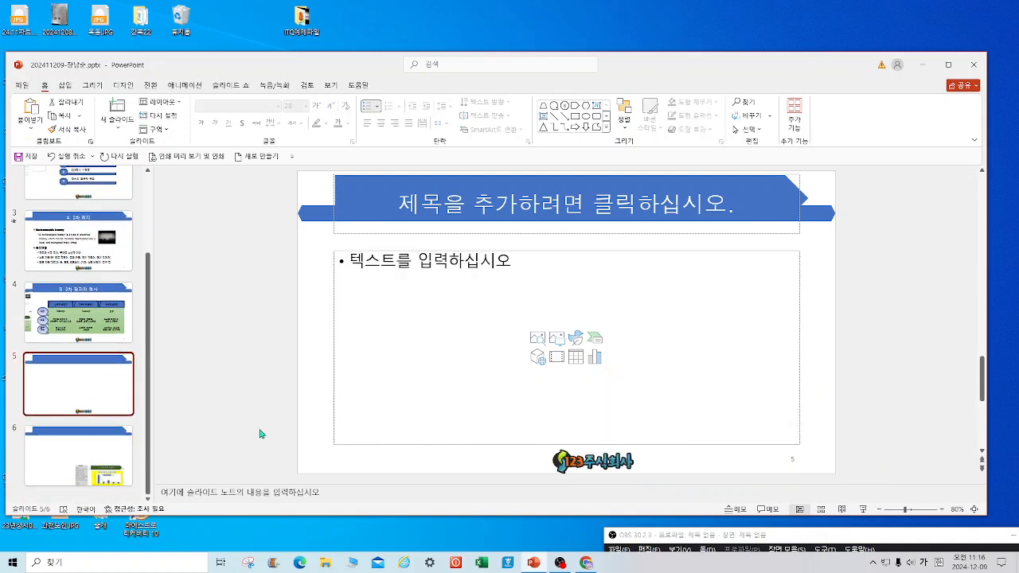
drag(103, 481, 254, 264)
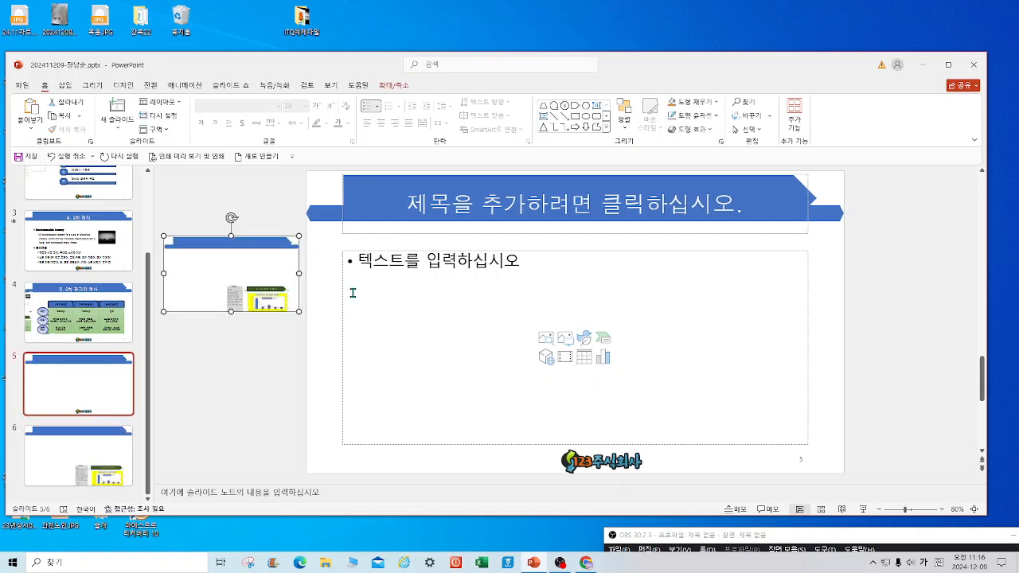
drag(234, 314, 232, 350)
key(Delete)
Select the chart picture on slide 6 and delete it.
click(102, 450)
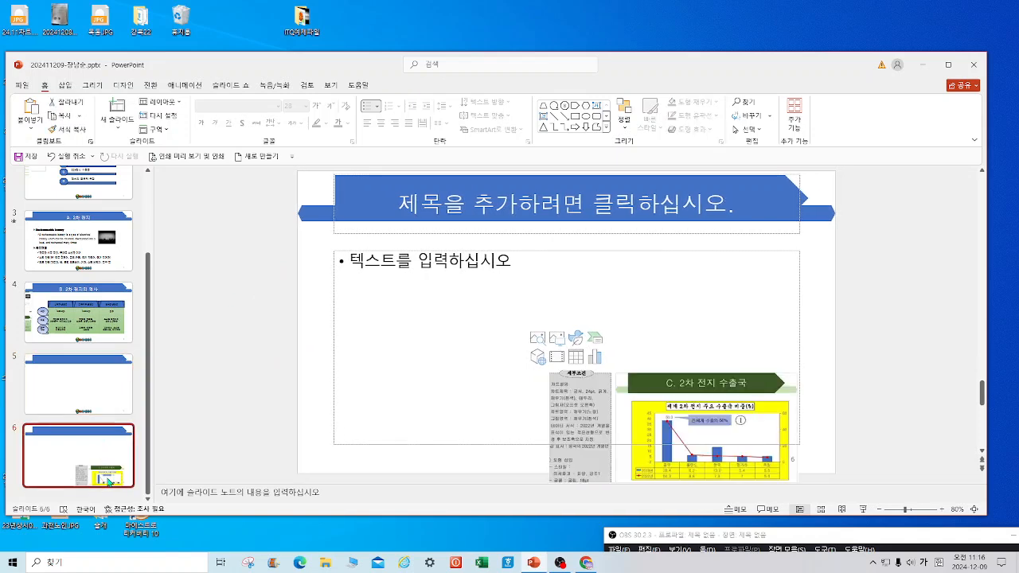
click(722, 428)
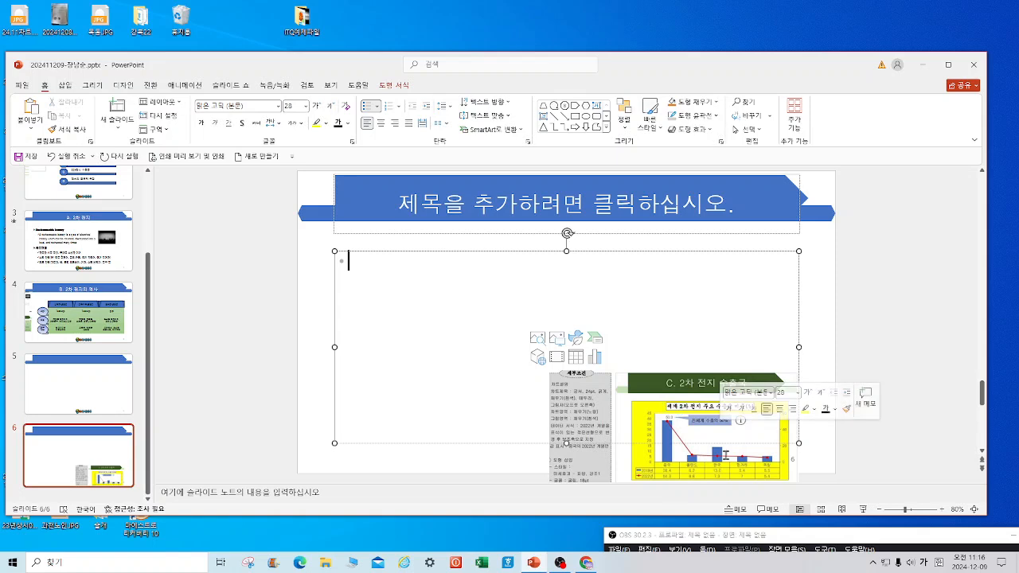
click(724, 450)
key(Delete)
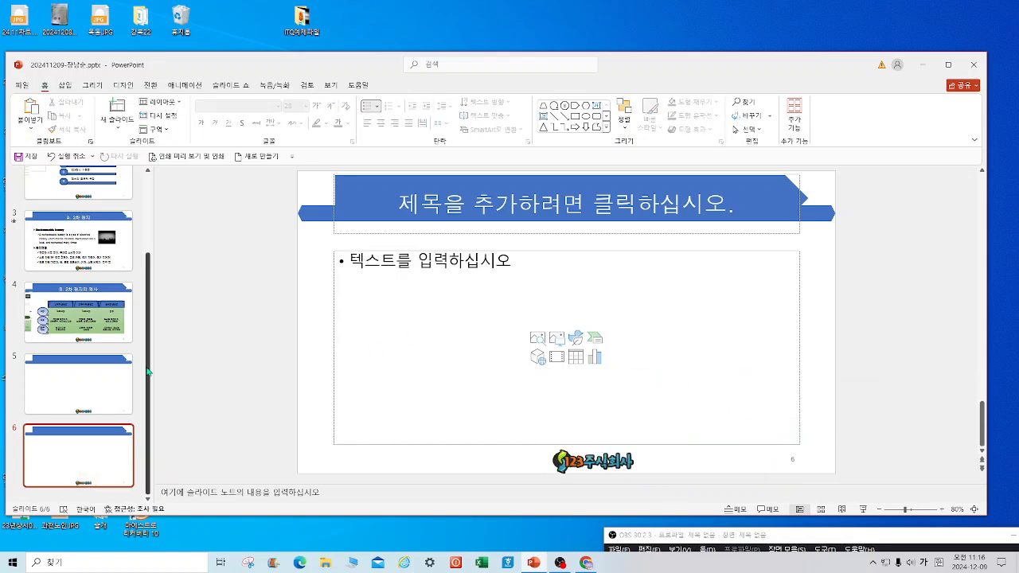
click(68, 86)
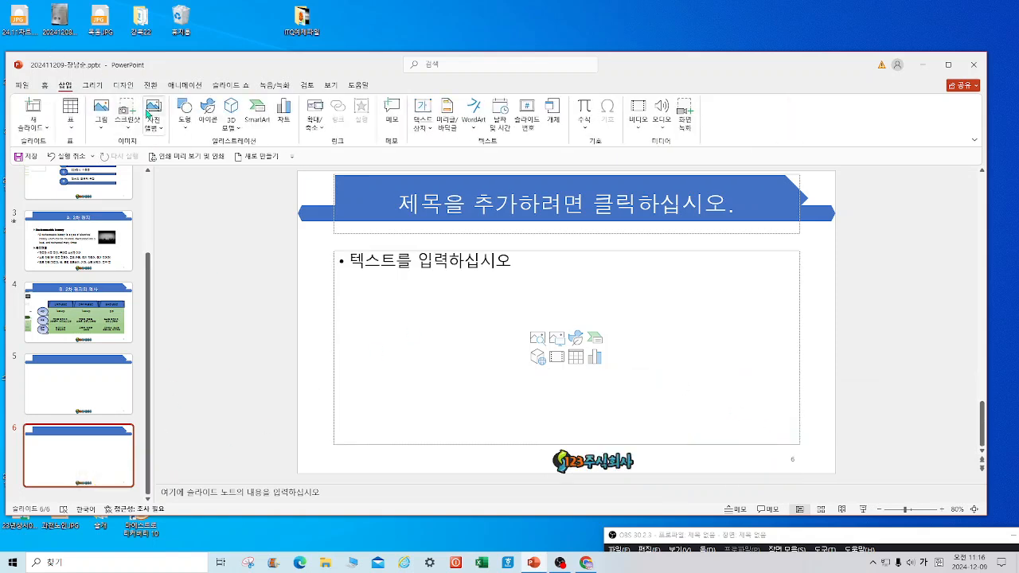
Insert a picture from this device, browsing to the Desktop and selecting 24.11시트.JPG.
click(104, 132)
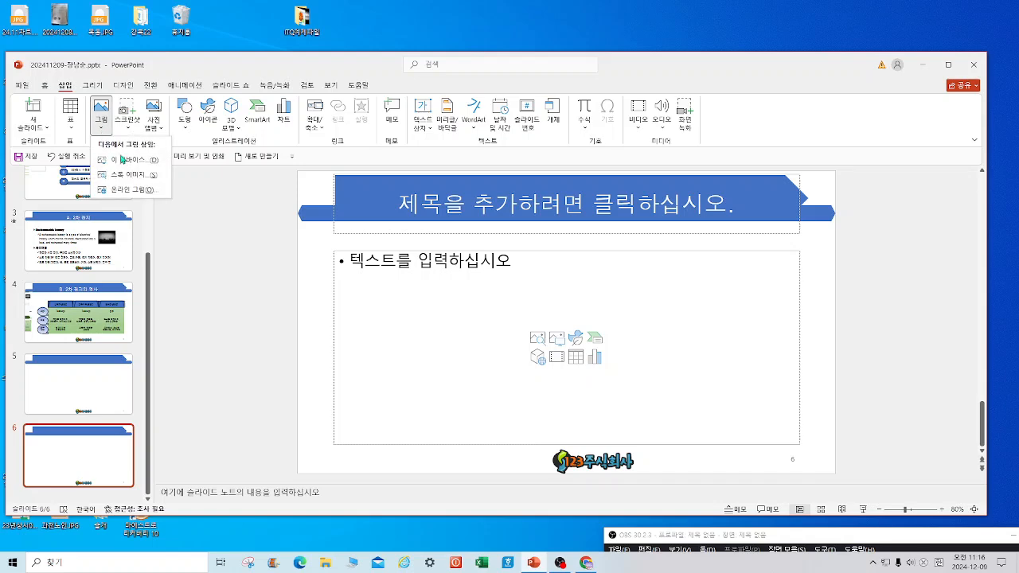
click(127, 160)
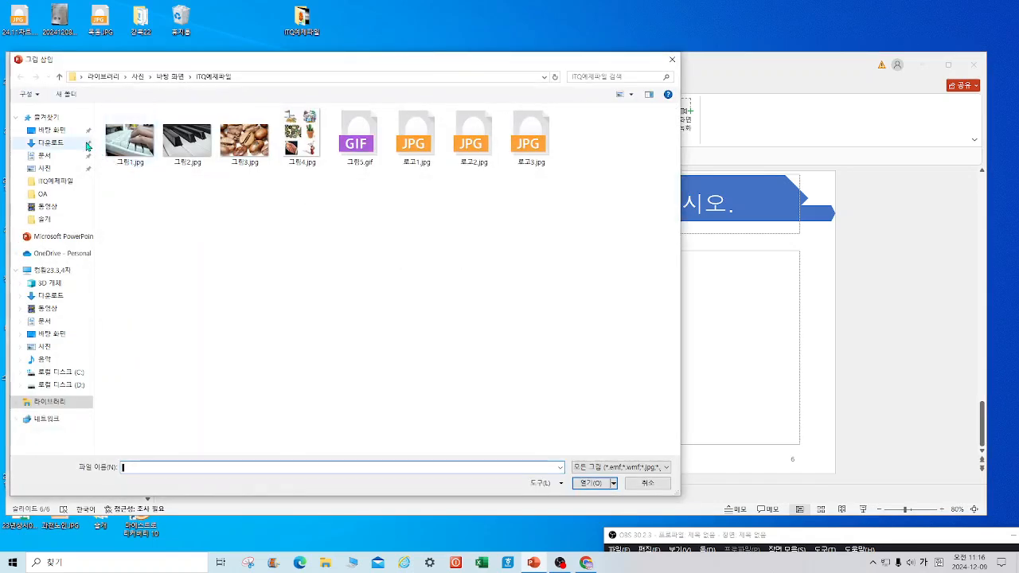
click(53, 131)
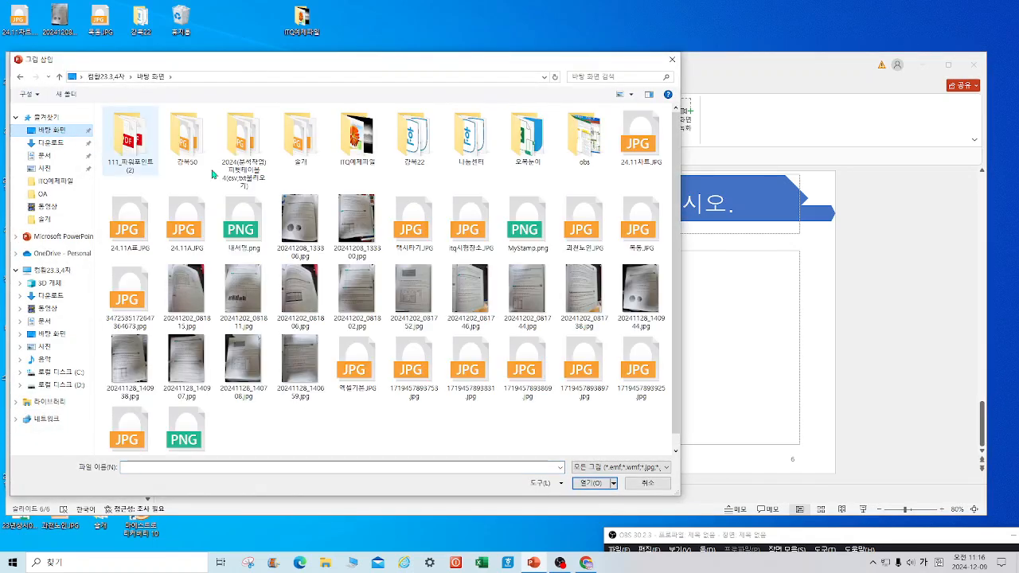
drag(681, 215, 681, 228)
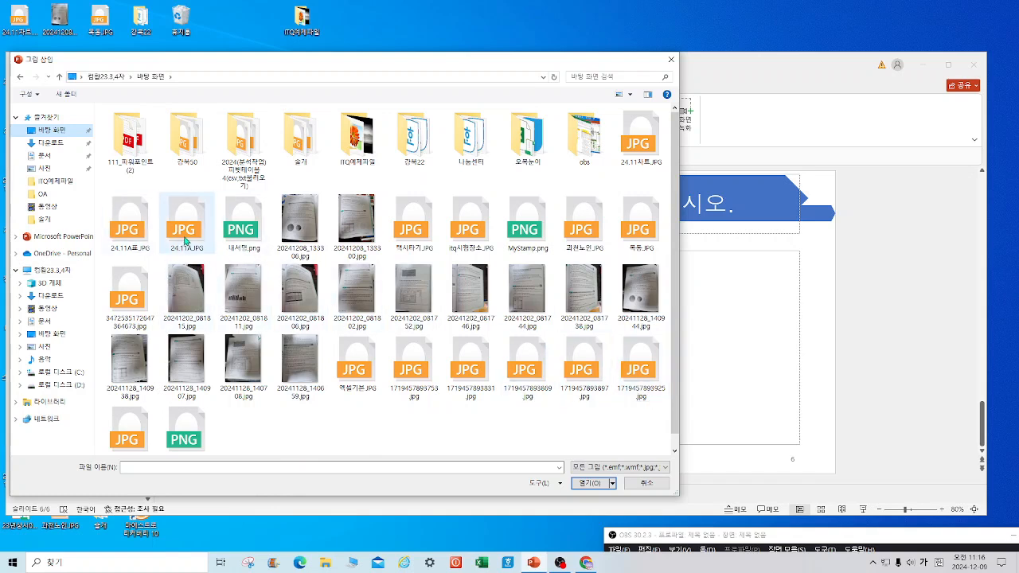
click(627, 149)
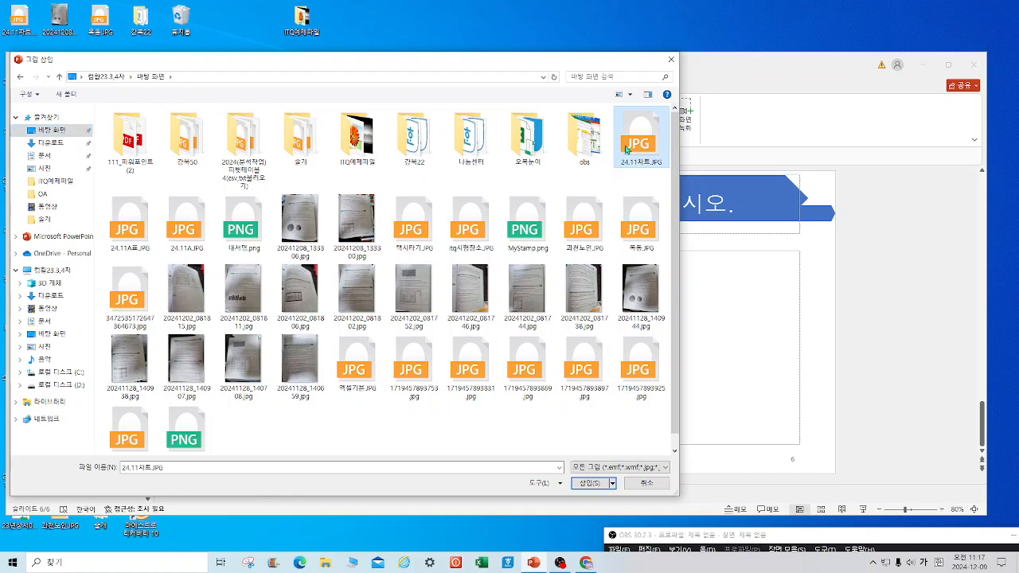
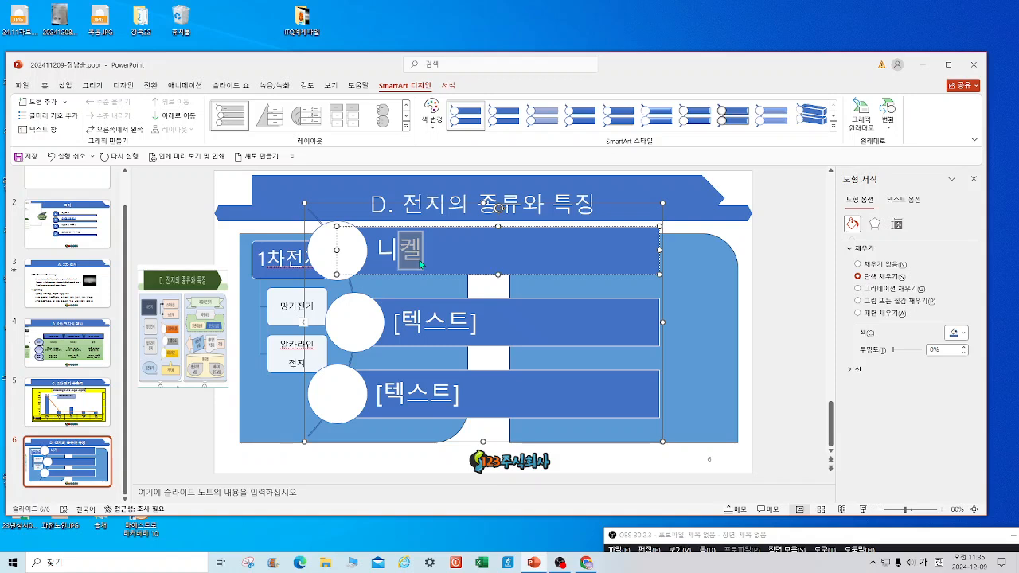
Type 니켈카드뮴, 니켈수소 and 리튬이온 into the three SmartArt shapes in turn.
text(뮴)
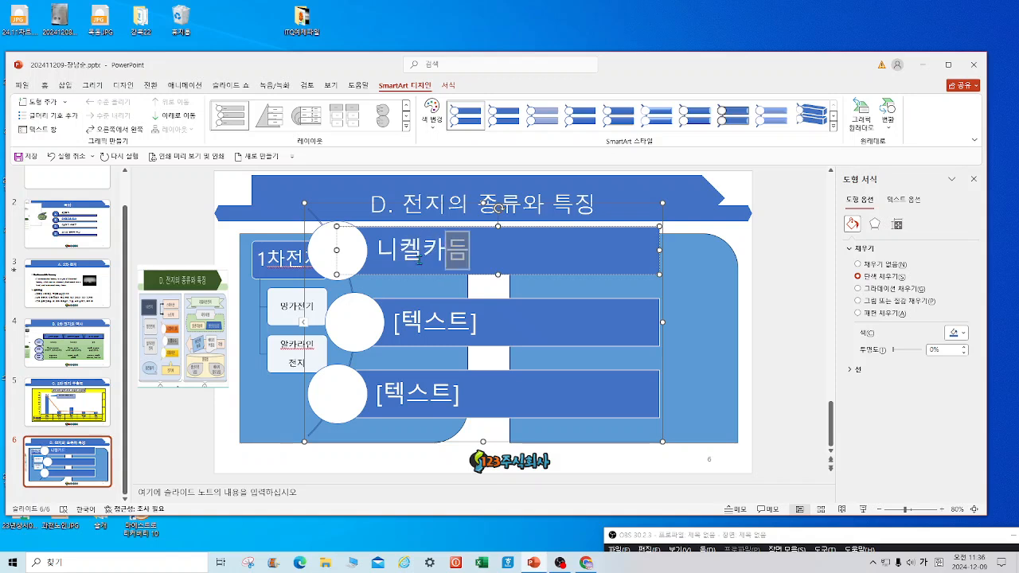
click(419, 326)
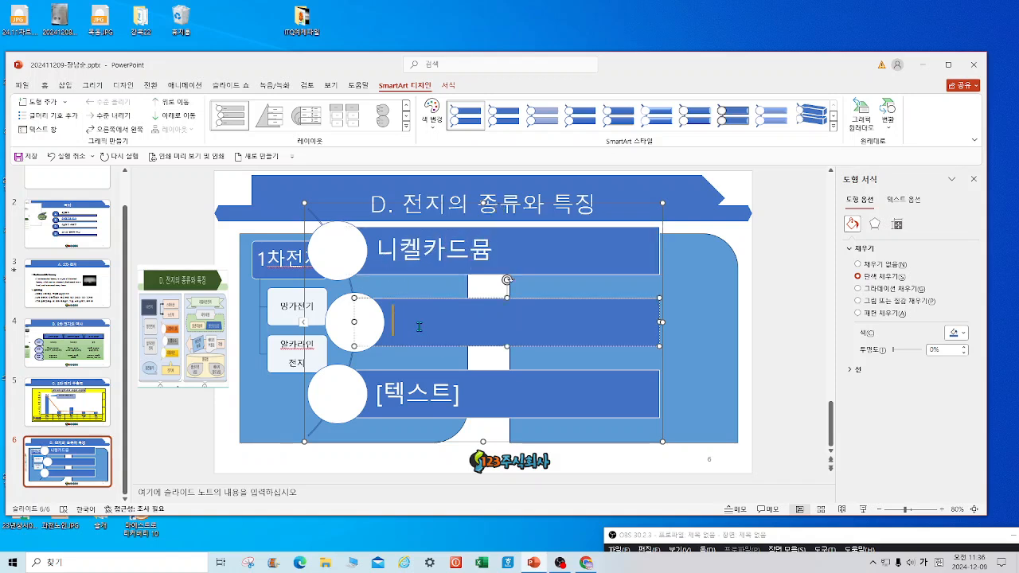
text(니켈수)
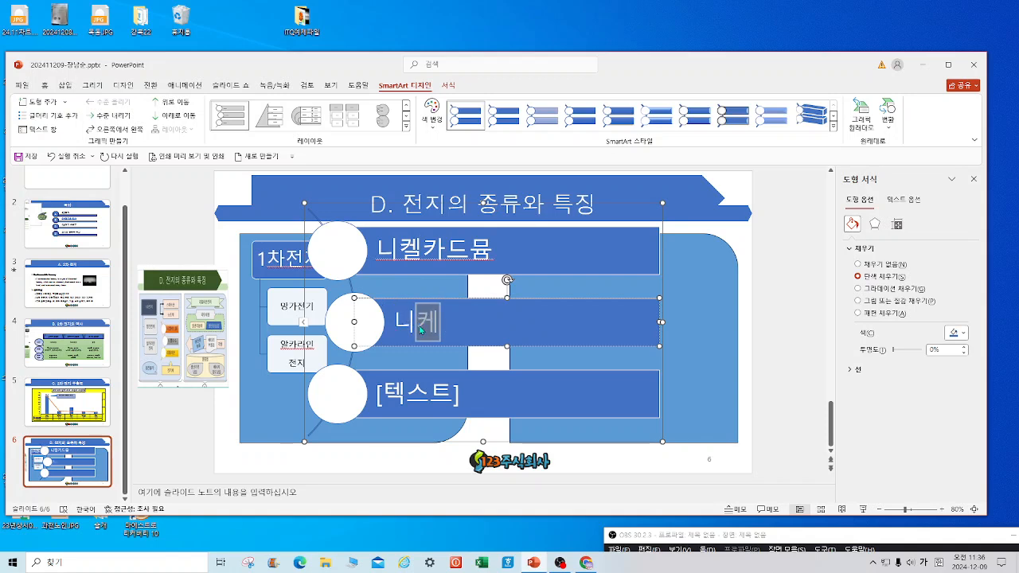
text(소)
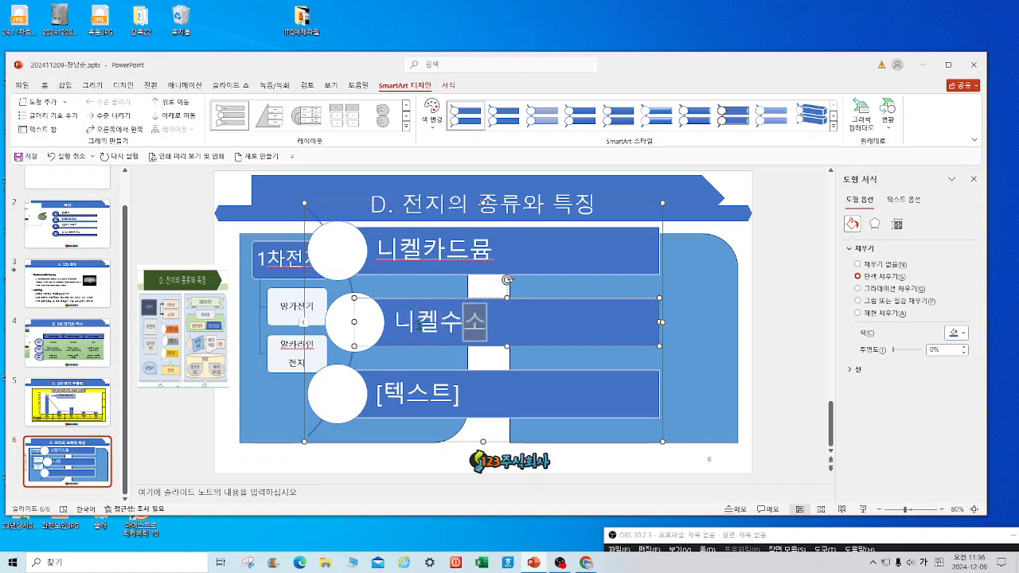
click(408, 404)
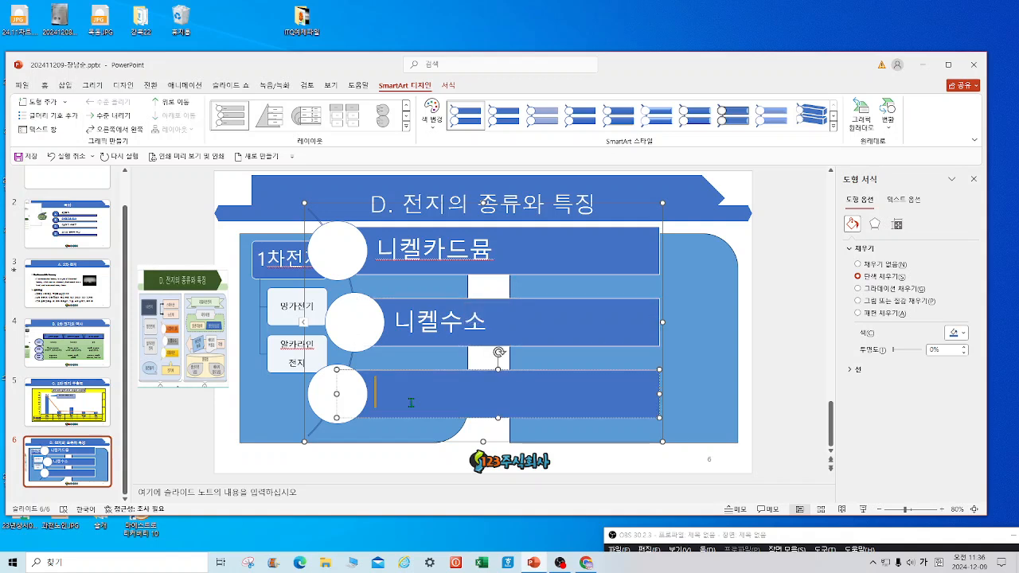
text(ㄹ)
text(튬이온)
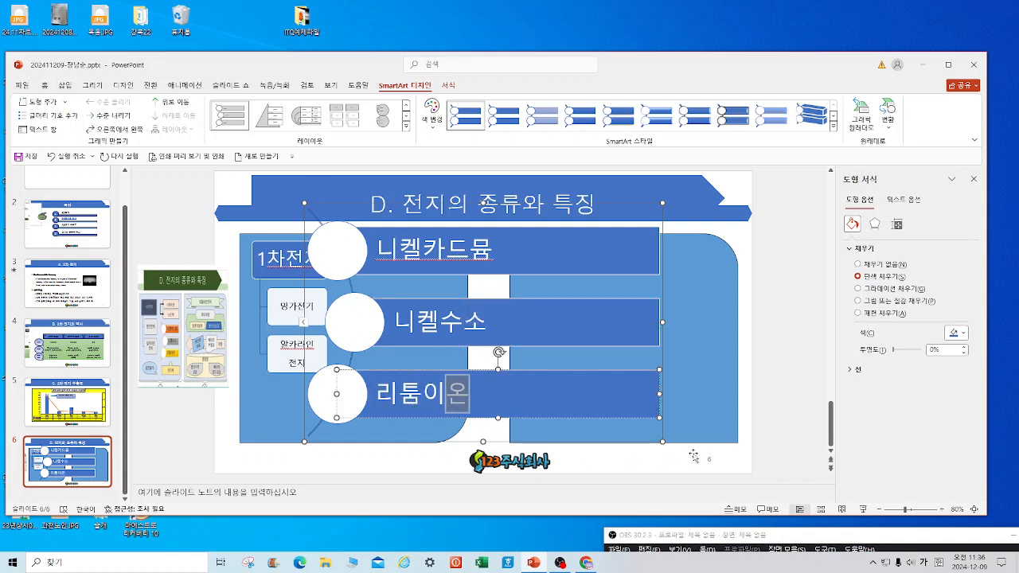
Shrink the SmartArt and move it into the left panel beside the 1차전지 diagram.
drag(660, 441, 420, 310)
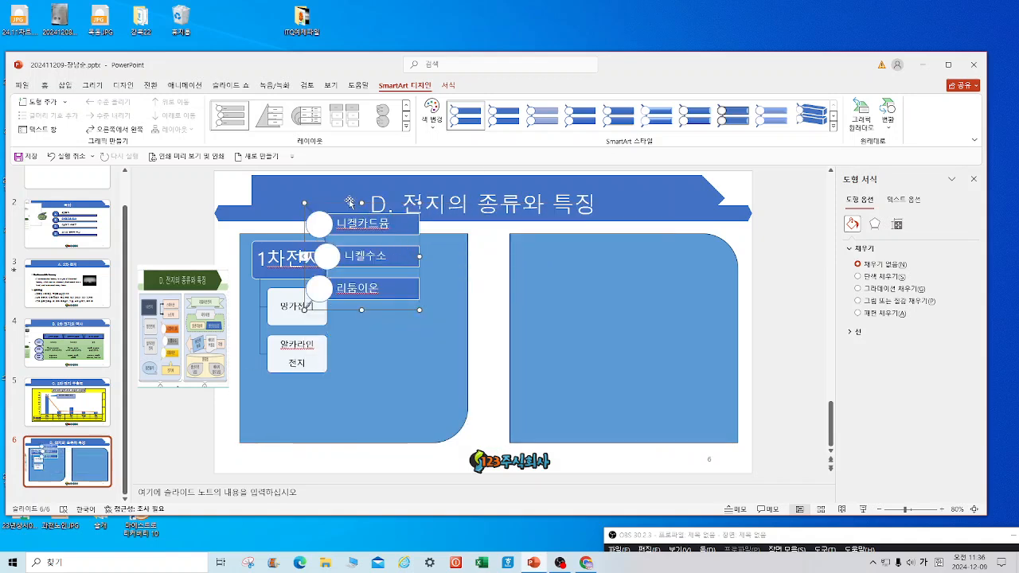
drag(349, 202, 389, 279)
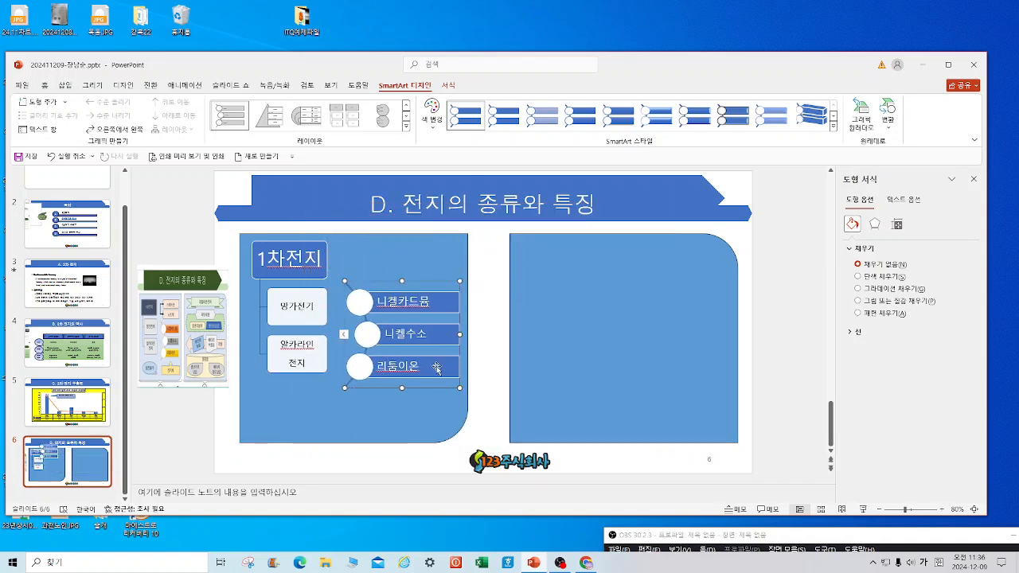
drag(449, 373, 437, 356)
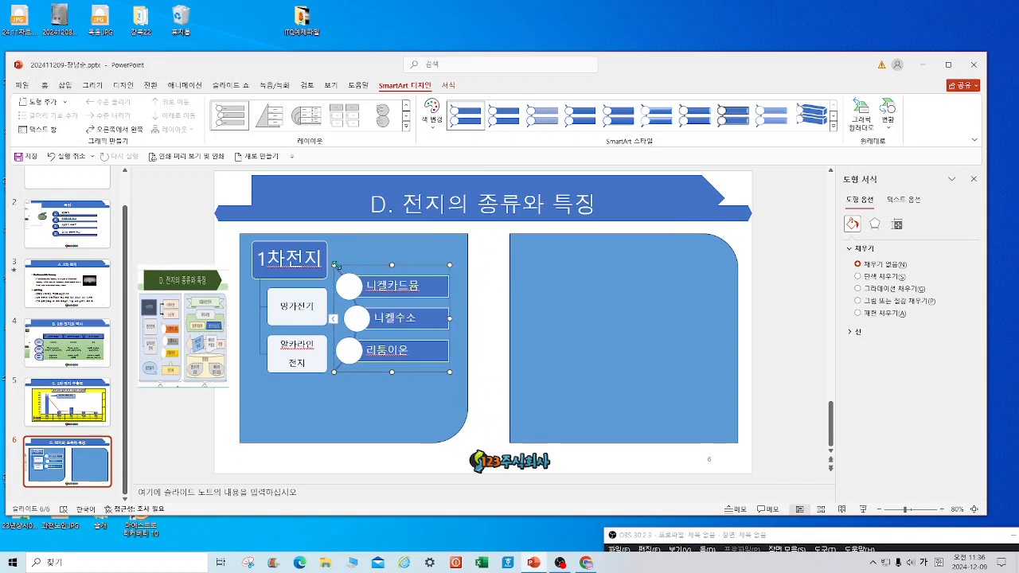
drag(334, 265, 389, 301)
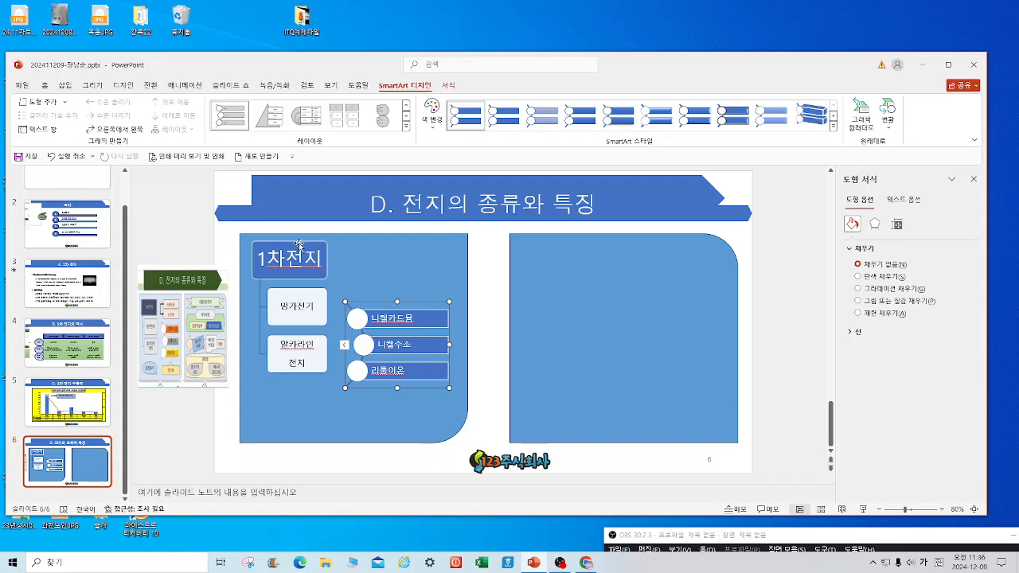
Move the 1차전지 shape down slightly, then undo that move.
click(296, 255)
drag(294, 255, 295, 268)
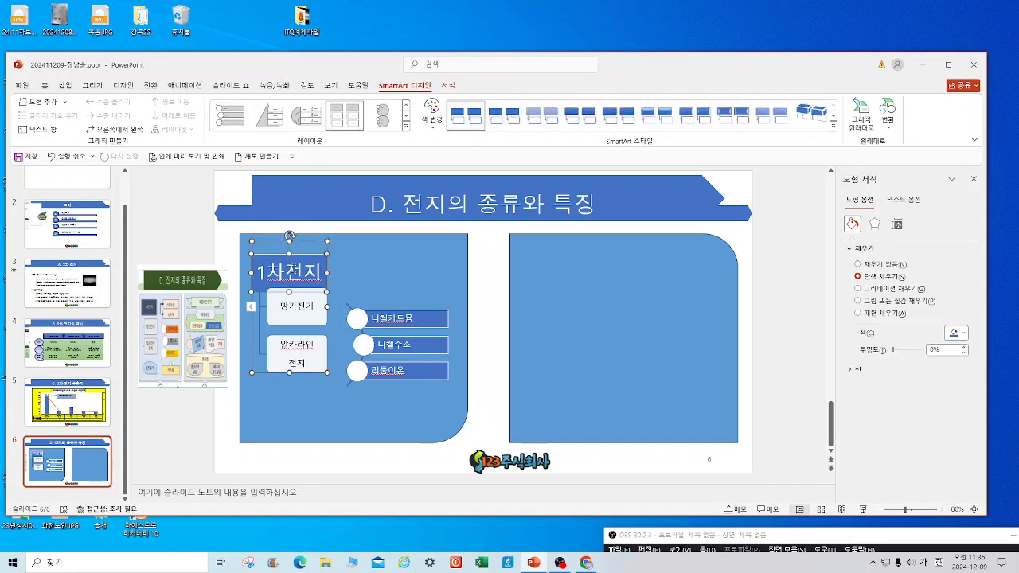
key(ctrl+z)
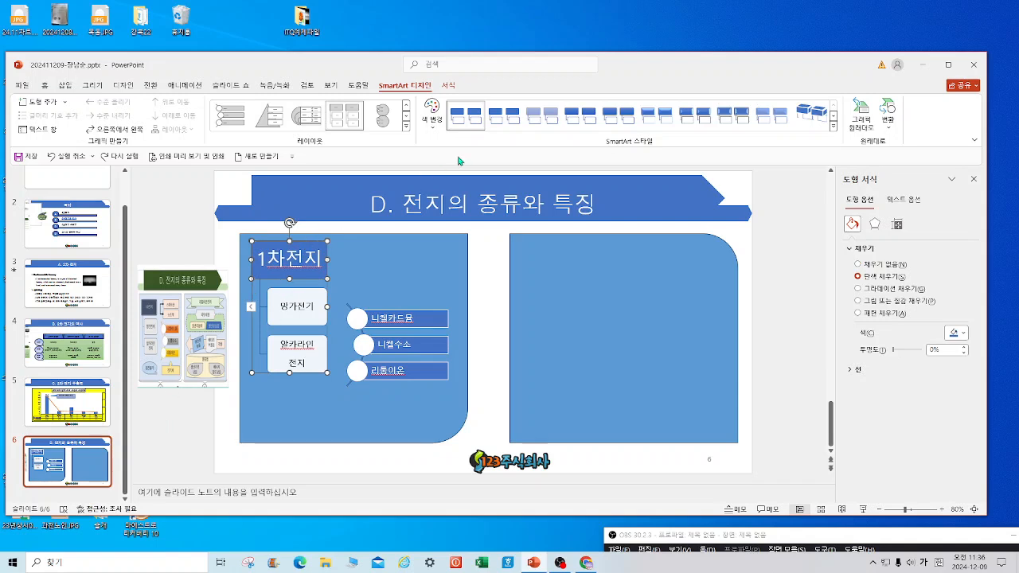
Apply the glossy 3-D 광택 처리 SmartArt style to the 니켈카드뮴/니켈수소/리튬이온 list.
click(834, 126)
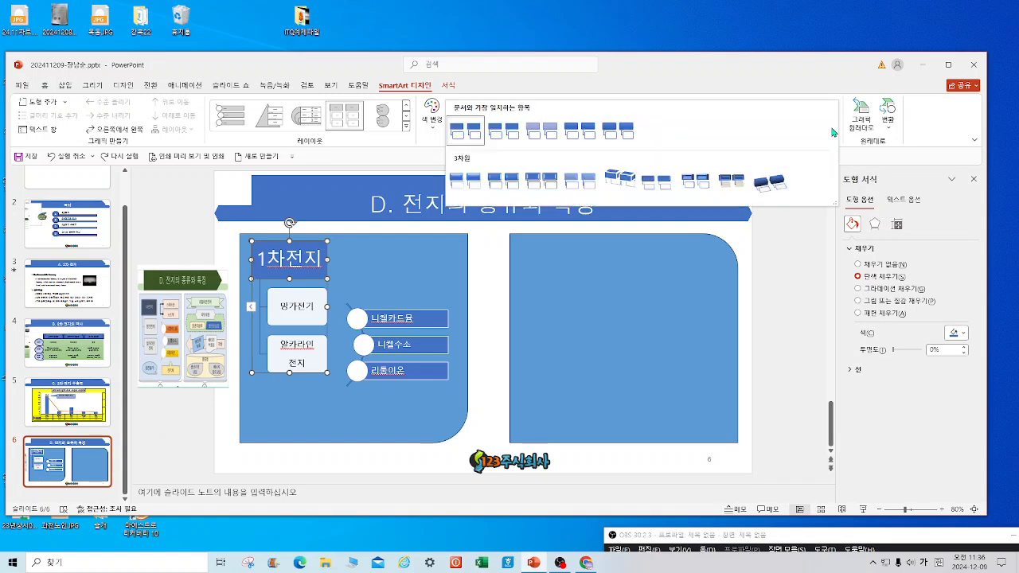
click(546, 192)
click(408, 344)
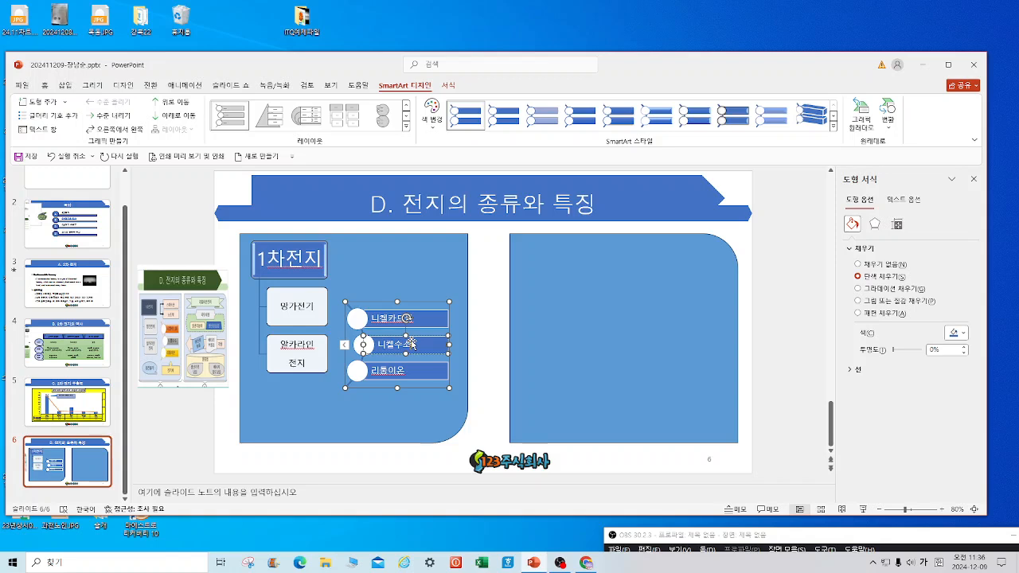
click(834, 127)
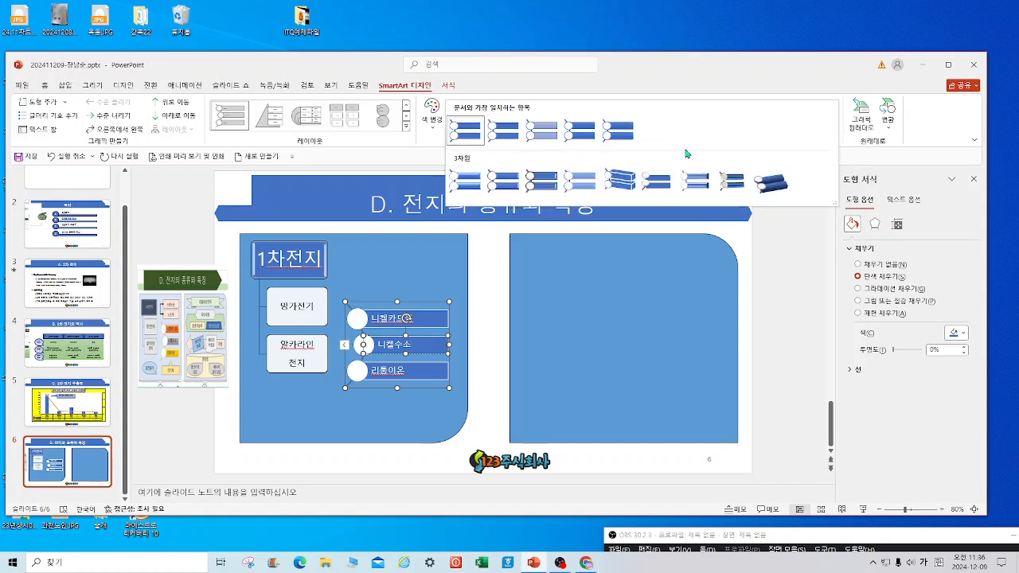
click(474, 190)
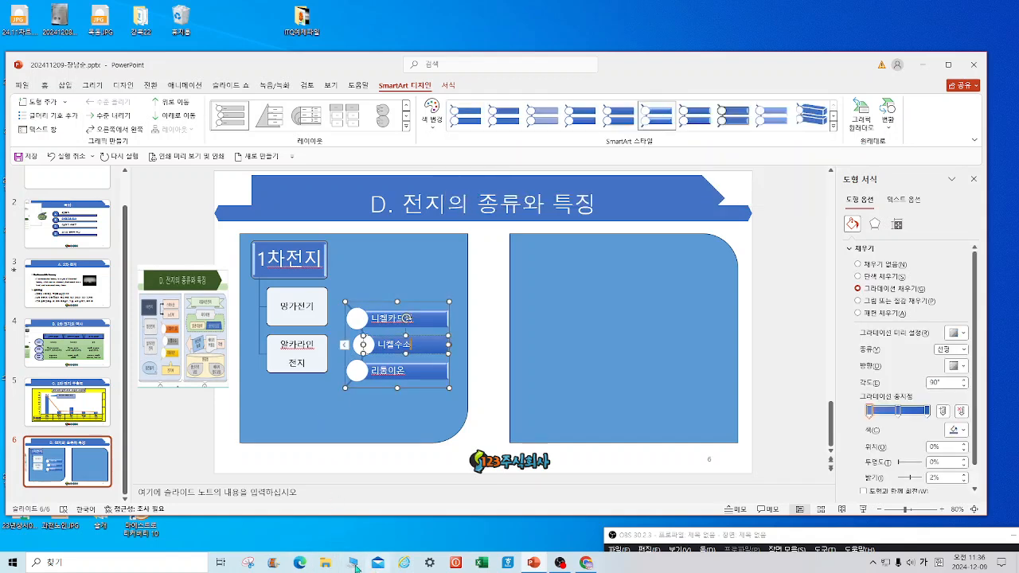
click(171, 215)
click(64, 86)
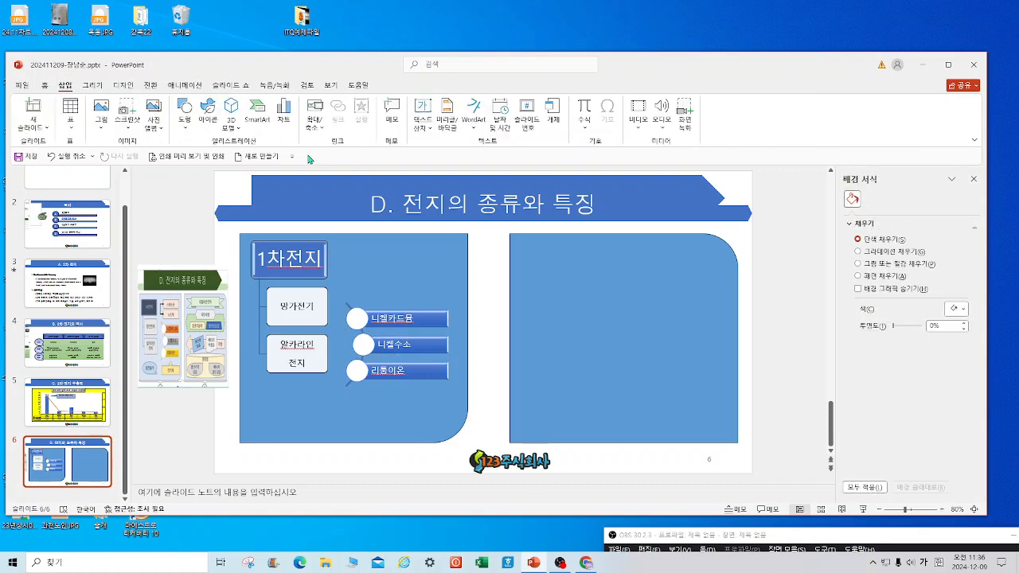
Draw a flowchart oval at the lower left of the left panel.
click(185, 128)
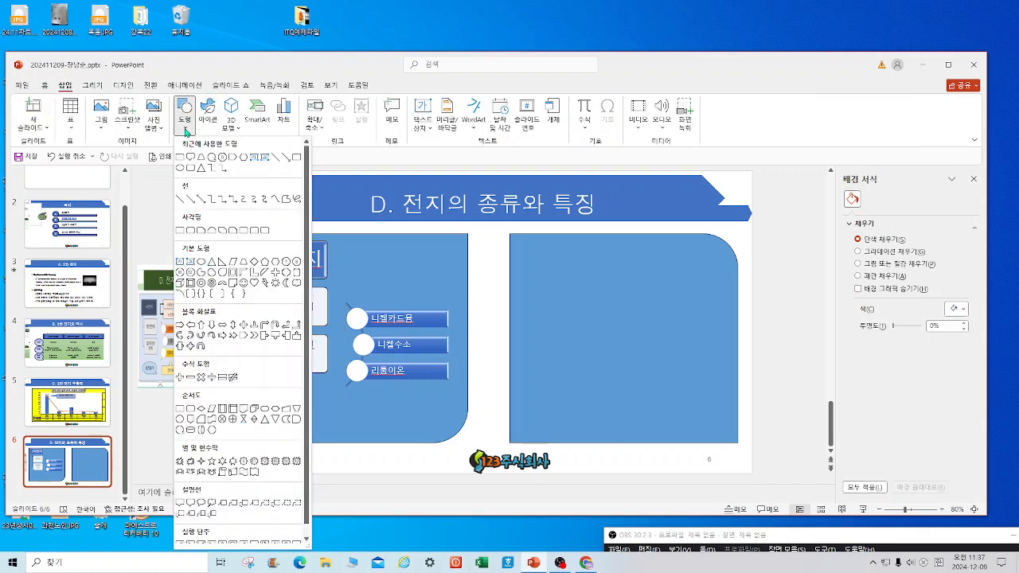
click(180, 430)
drag(258, 399, 332, 431)
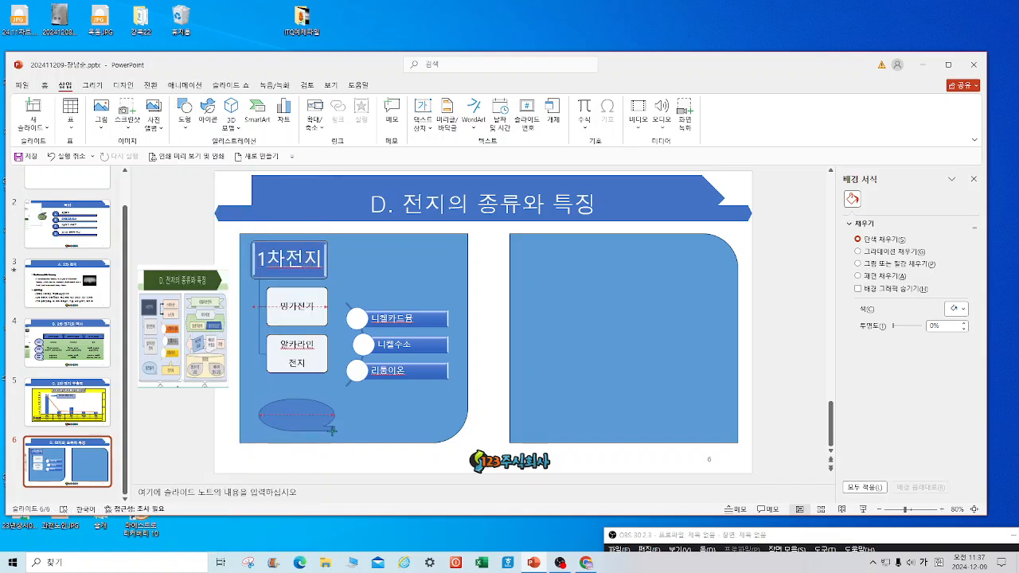
click(383, 467)
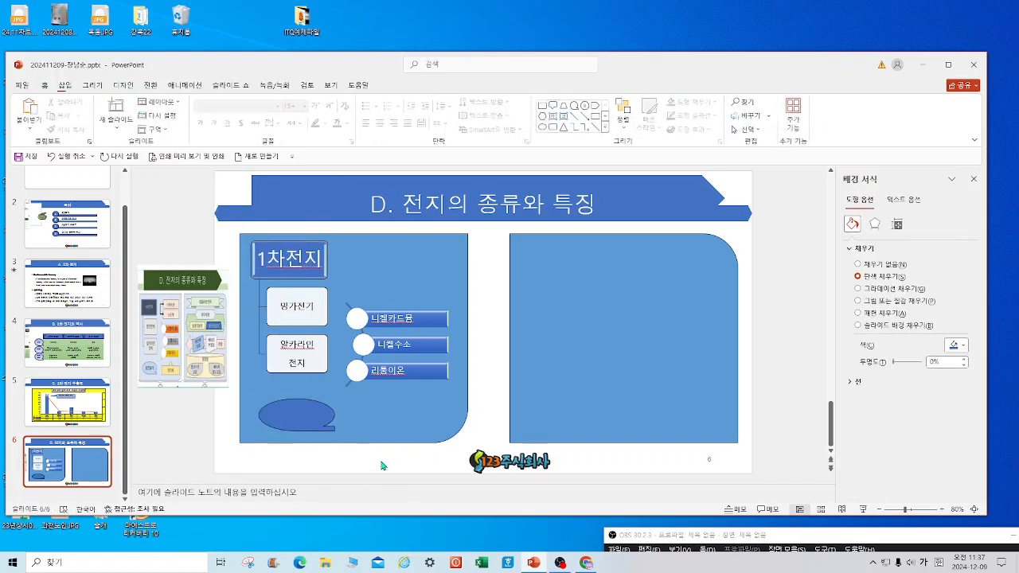
Draw a block arrow shape beside the oval.
click(606, 128)
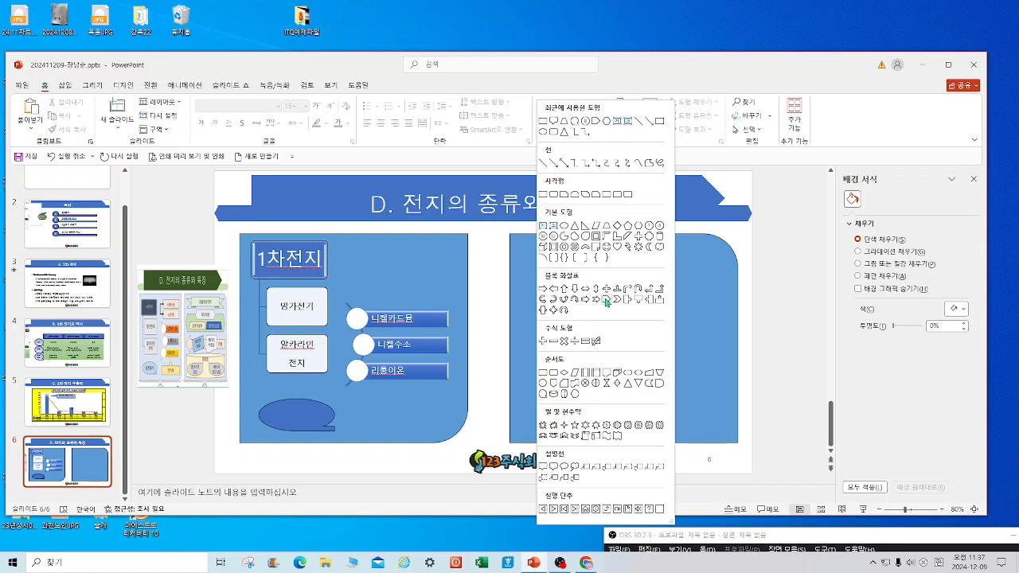
click(659, 299)
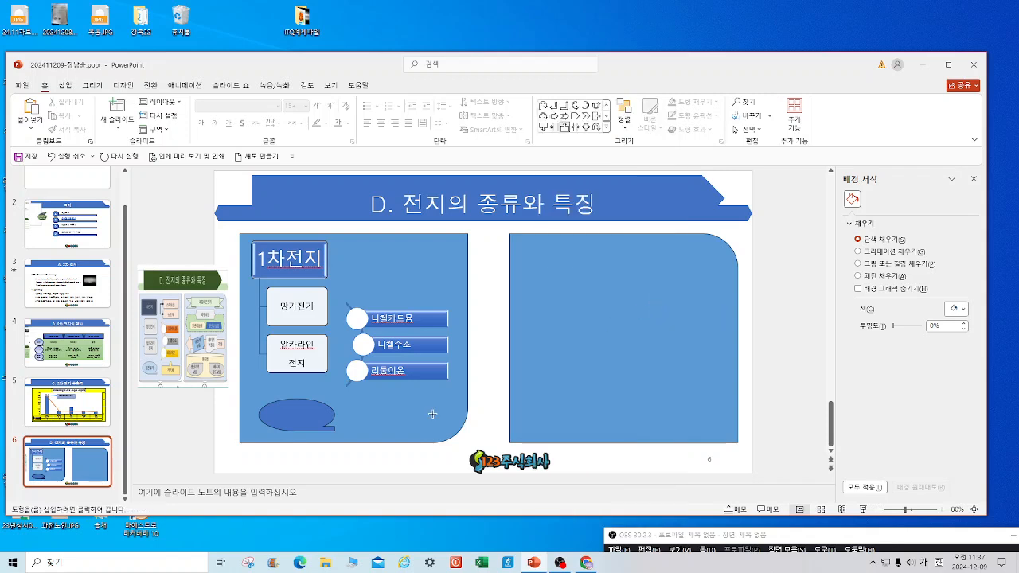
drag(355, 403, 447, 427)
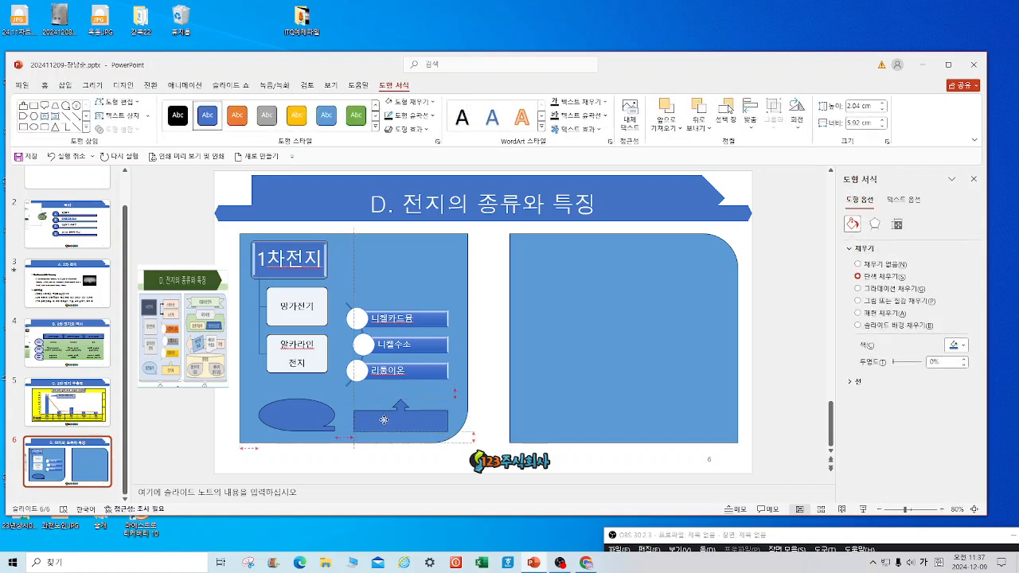
Label the oval 충전불가 and the block arrow 전기차.
click(292, 418)
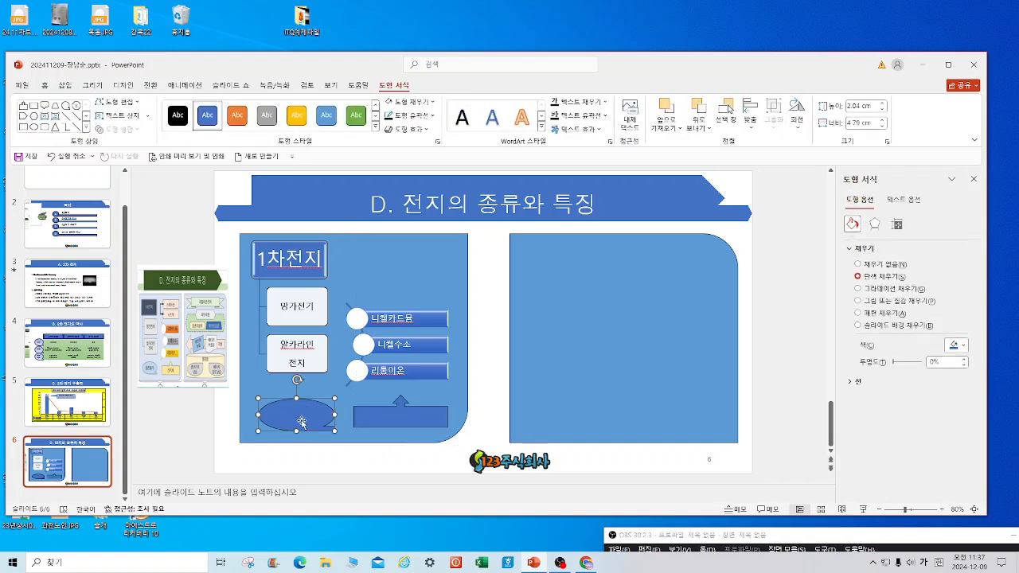
text(충전불가)
click(393, 414)
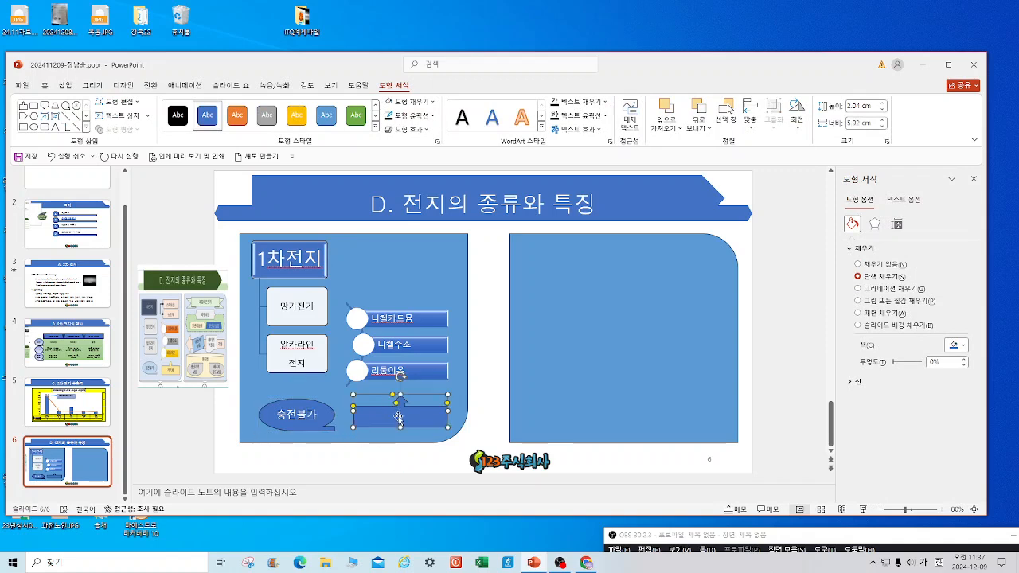
text(전기지)
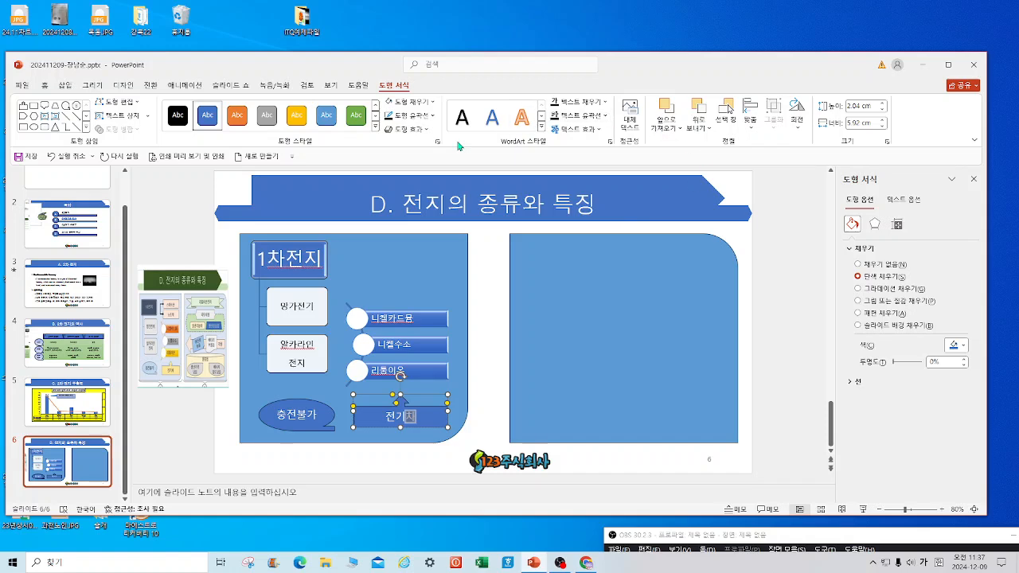
Draw a rectangle to the right of the 1차전지 shape.
click(85, 128)
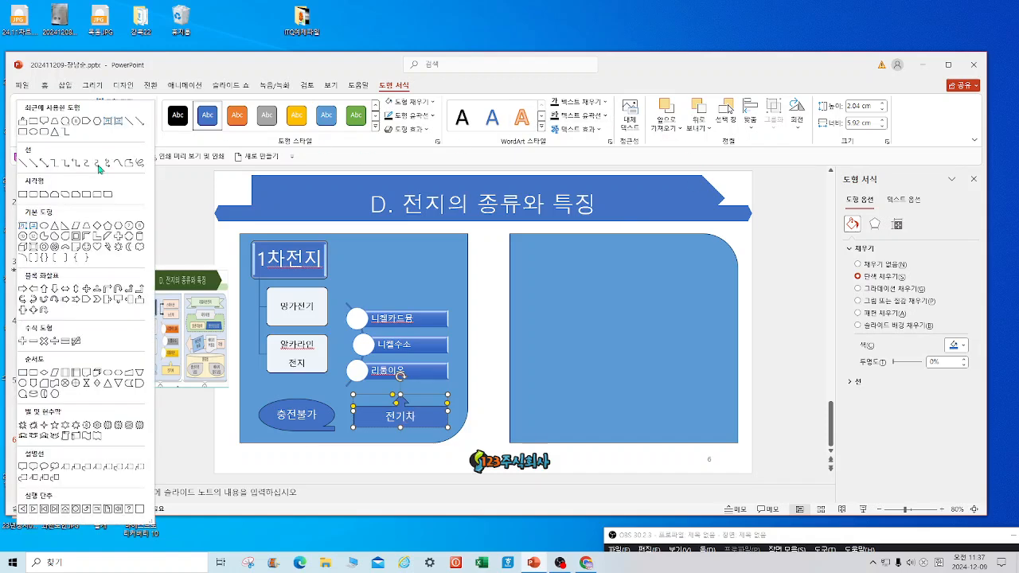
click(56, 196)
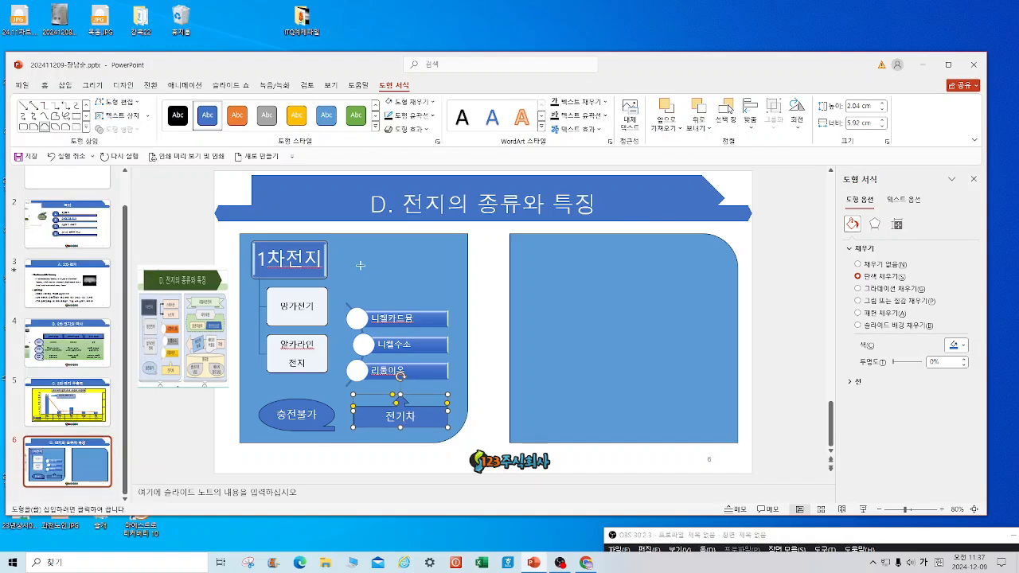
drag(366, 247, 408, 281)
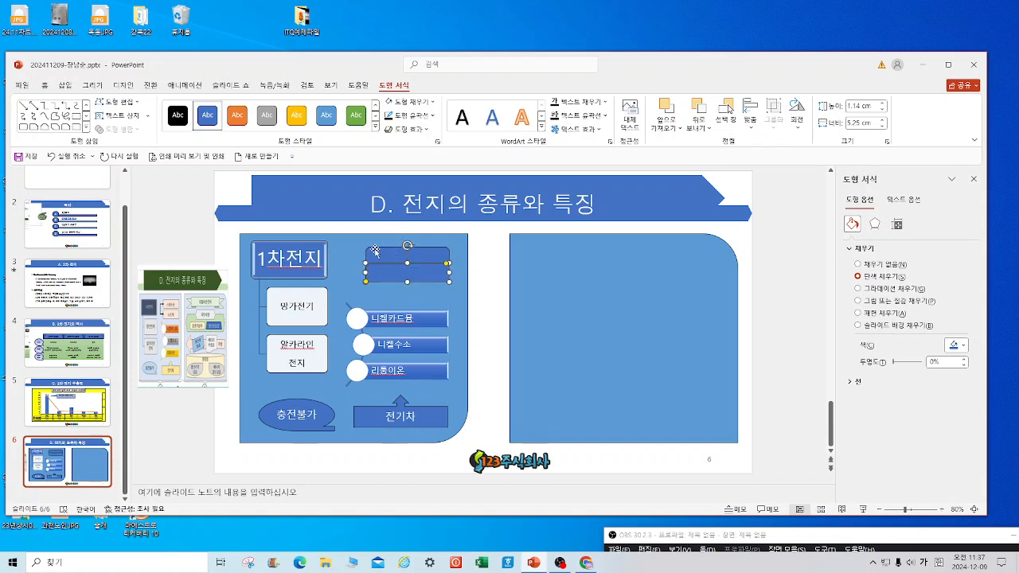
Stretch both stacked rectangles taller and nudge the upper one up slightly.
click(373, 251)
shift+click(370, 271)
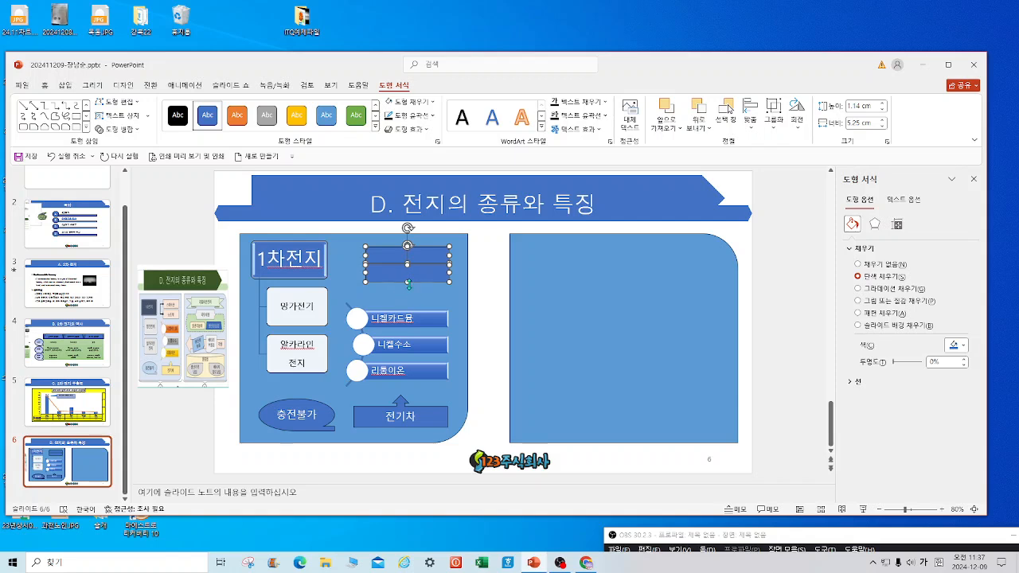
drag(407, 282, 409, 289)
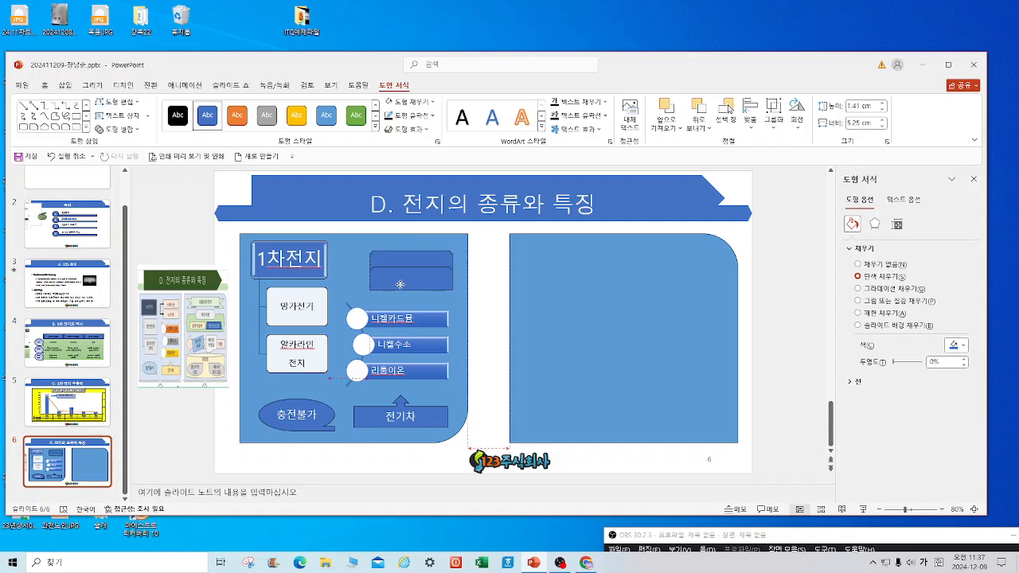
click(358, 265)
drag(390, 259, 390, 253)
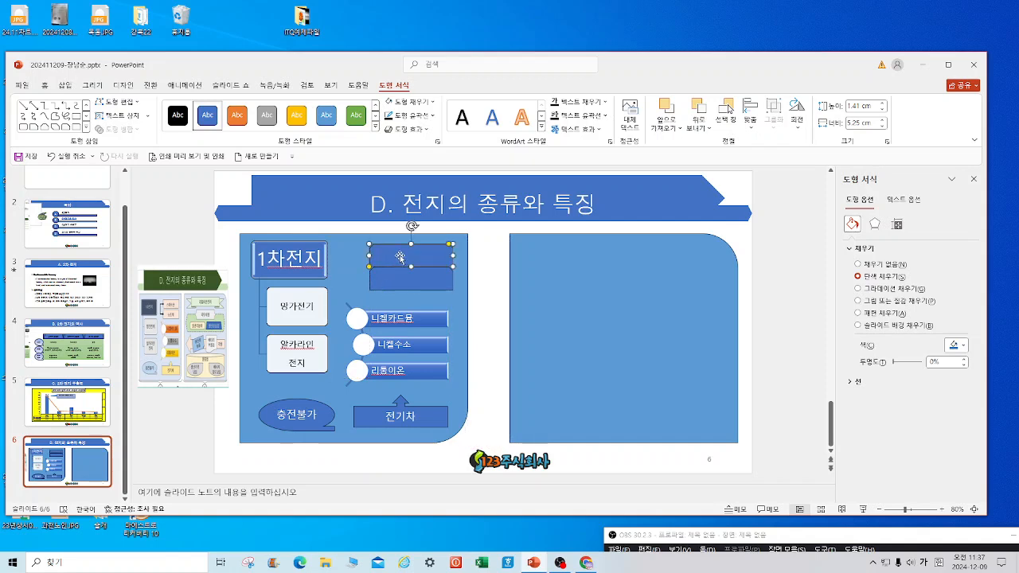
click(797, 130)
Flip the upper rectangle vertically and add a text box reading 스마트폰 inside it.
click(822, 173)
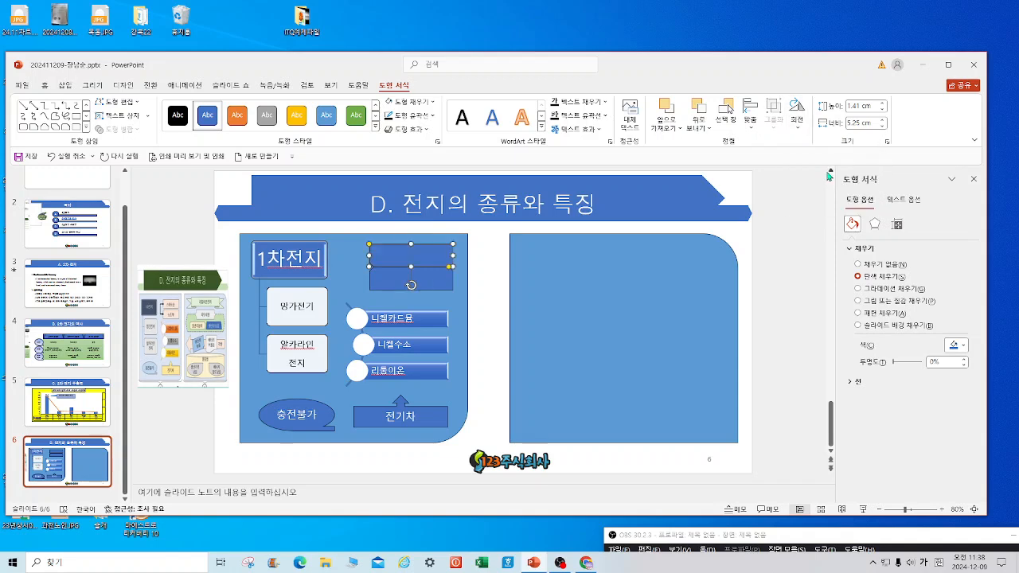
click(66, 86)
click(423, 126)
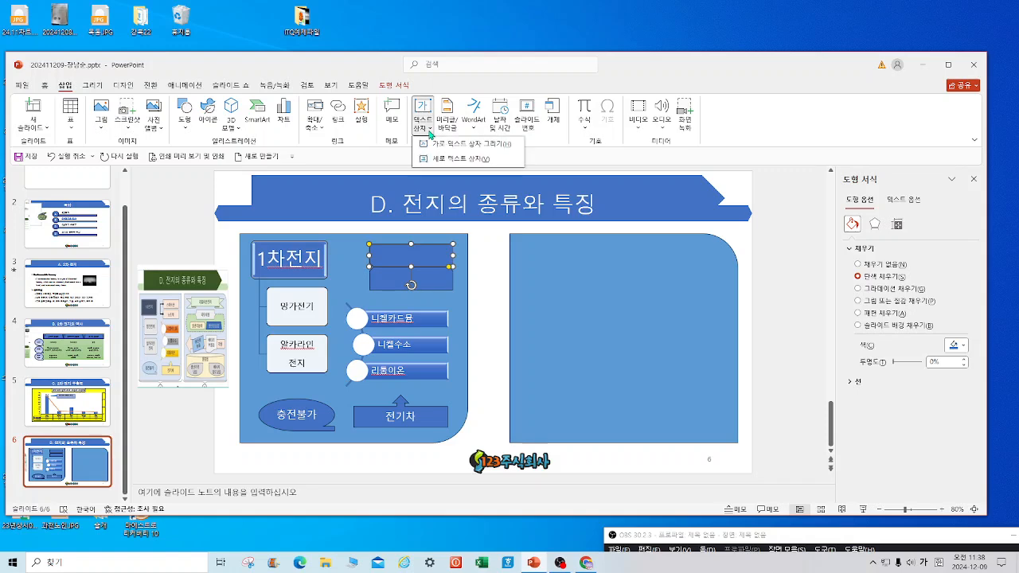
click(447, 144)
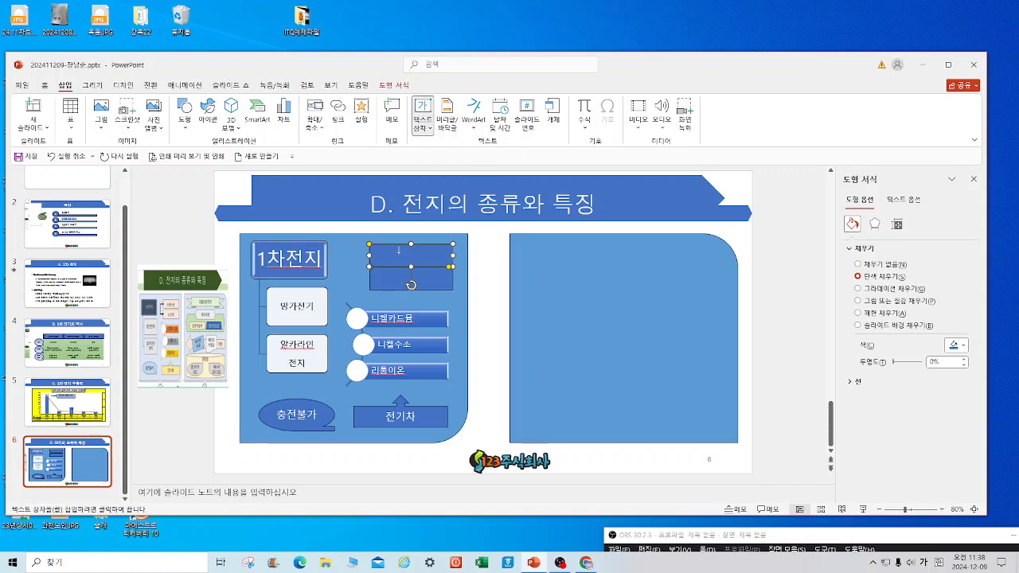
drag(384, 247, 439, 262)
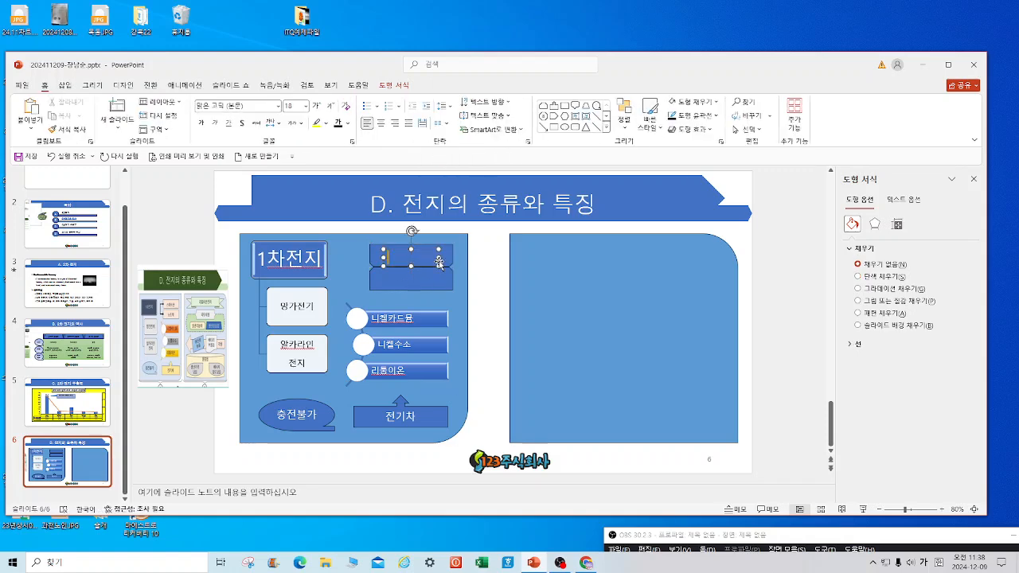
text(그바)
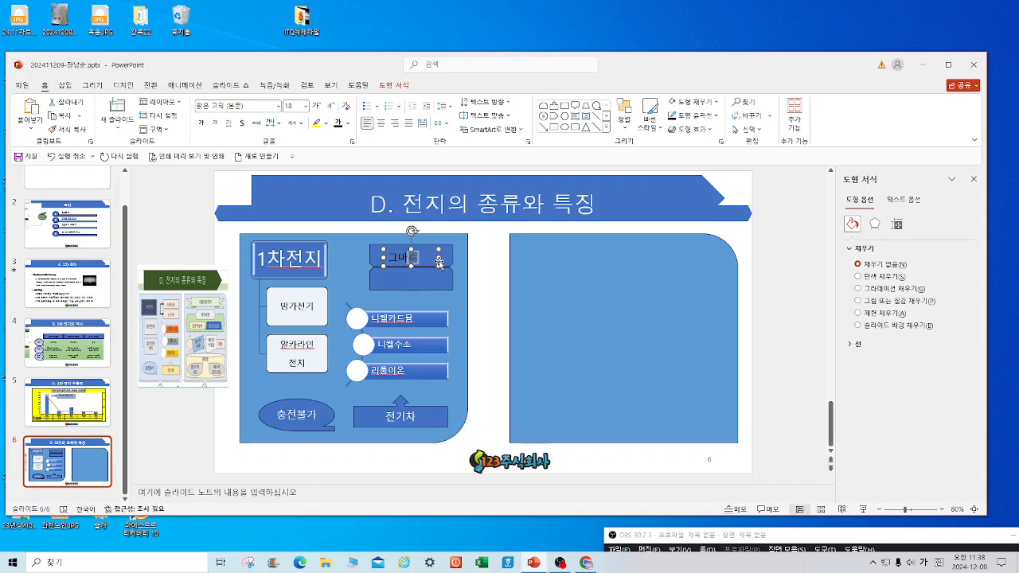
key(BackSpace)
key(BackSpace)
key(BackSpace)
text(스마트)
Label the lower rectangle 노트북.
click(420, 284)
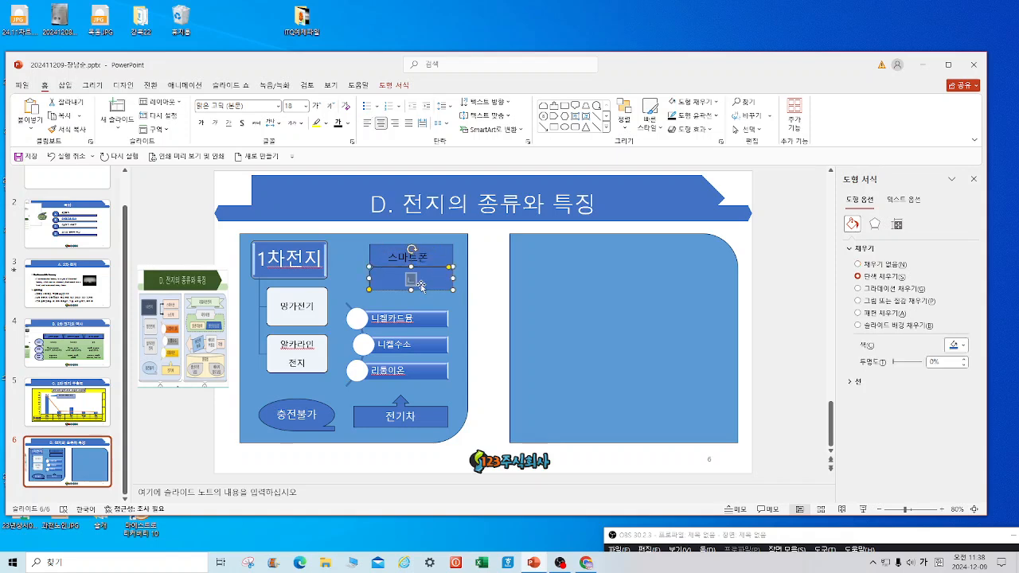
text(노트)
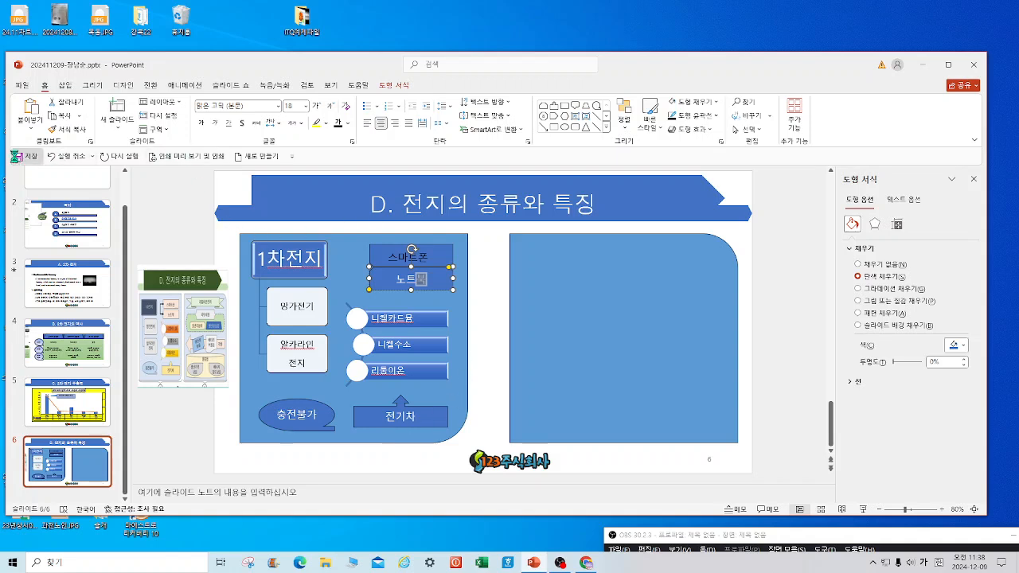
text(북)
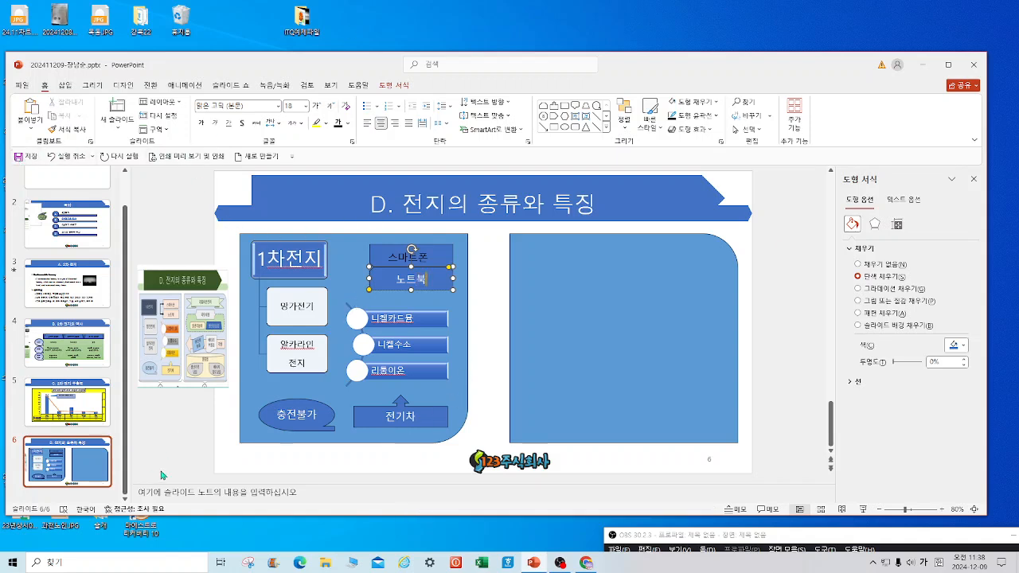
click(359, 253)
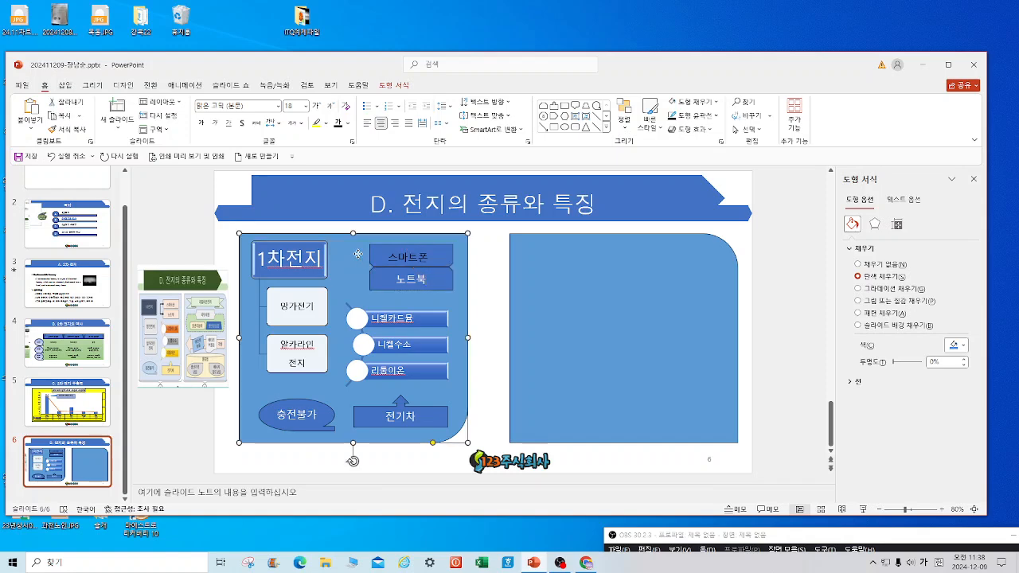
Draw an elbow connector along the left sides of the 스마트폰 and 노트북 boxes.
click(607, 127)
click(544, 163)
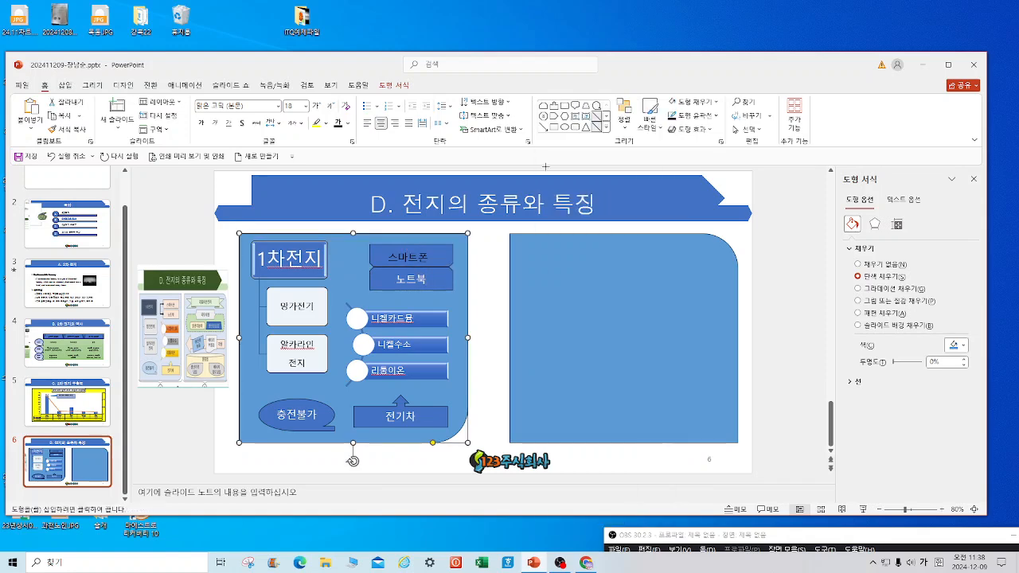
click(607, 129)
click(591, 163)
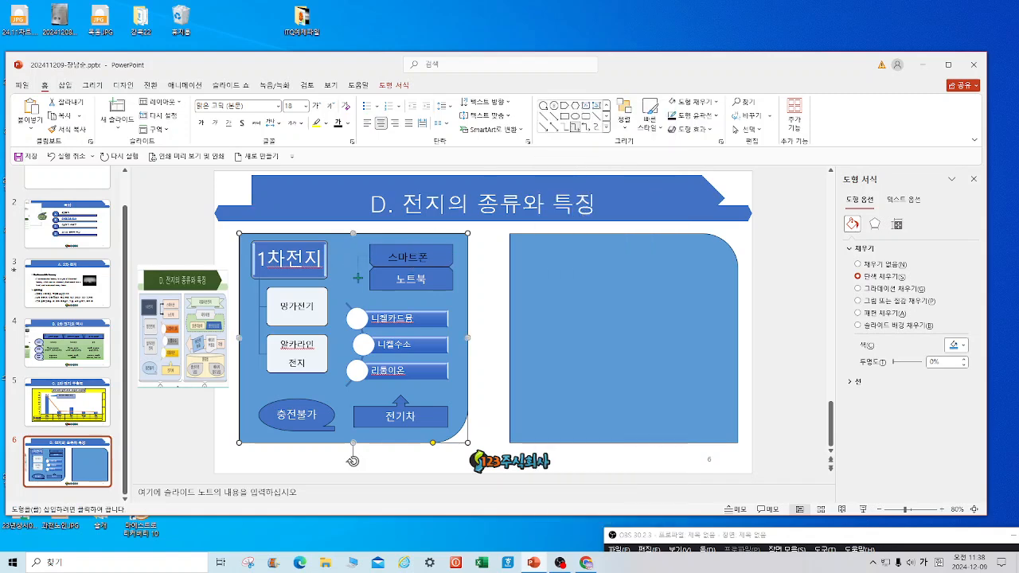
drag(367, 277, 367, 249)
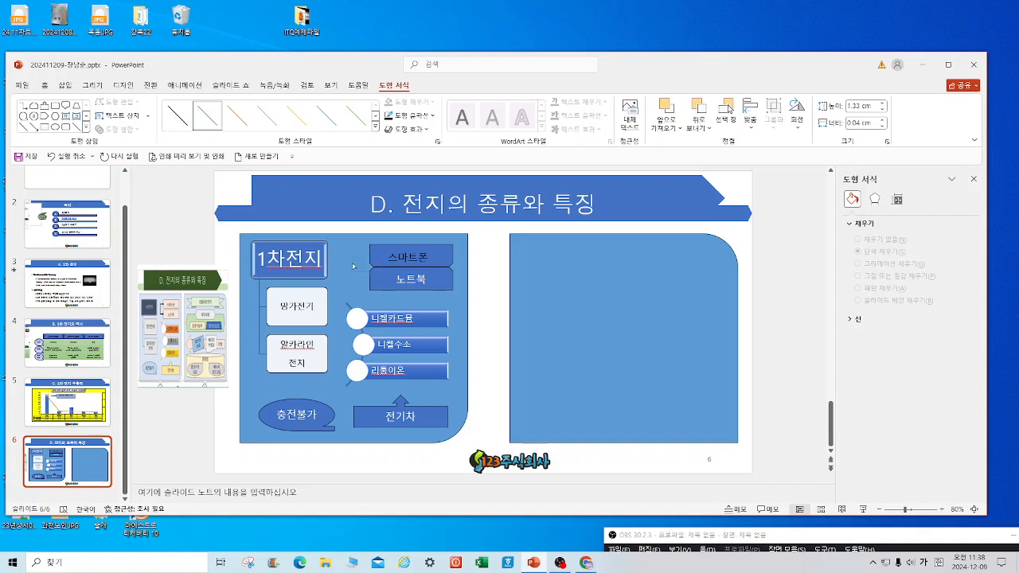
key(ctrl+y)
Give the connector arrowheads and a 3pt line weight.
click(414, 115)
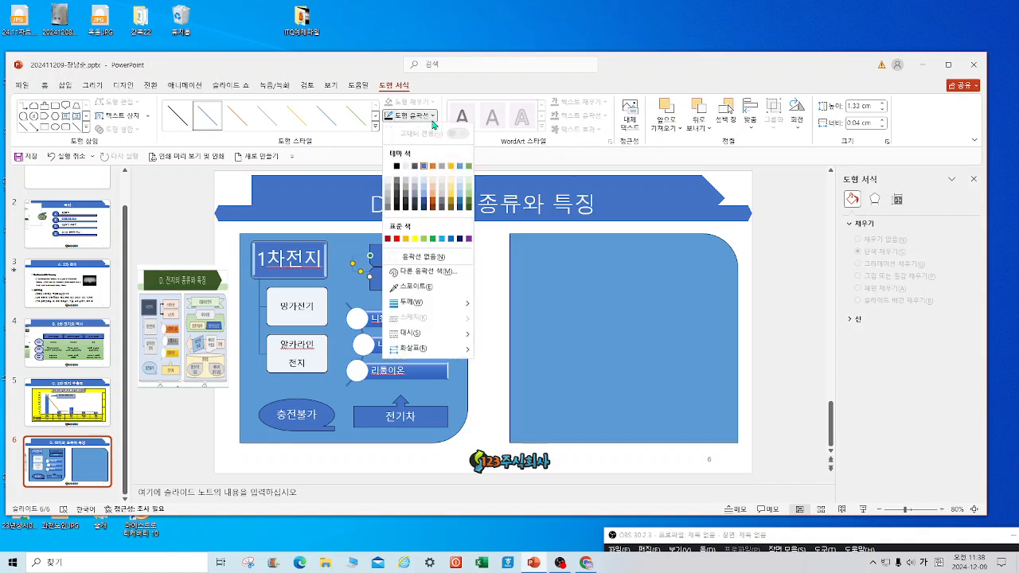
mouse_move(437, 337)
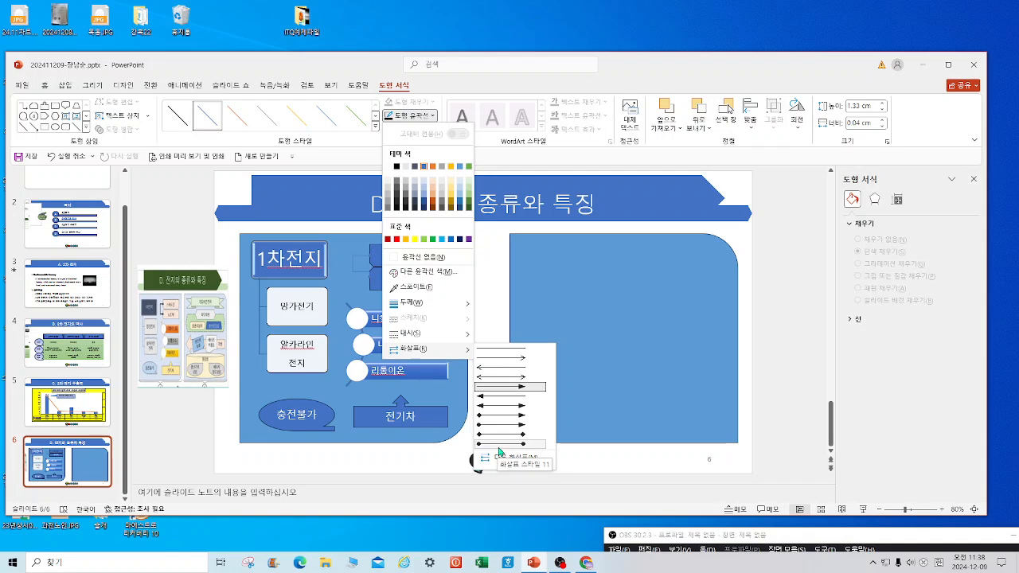
click(499, 452)
click(433, 115)
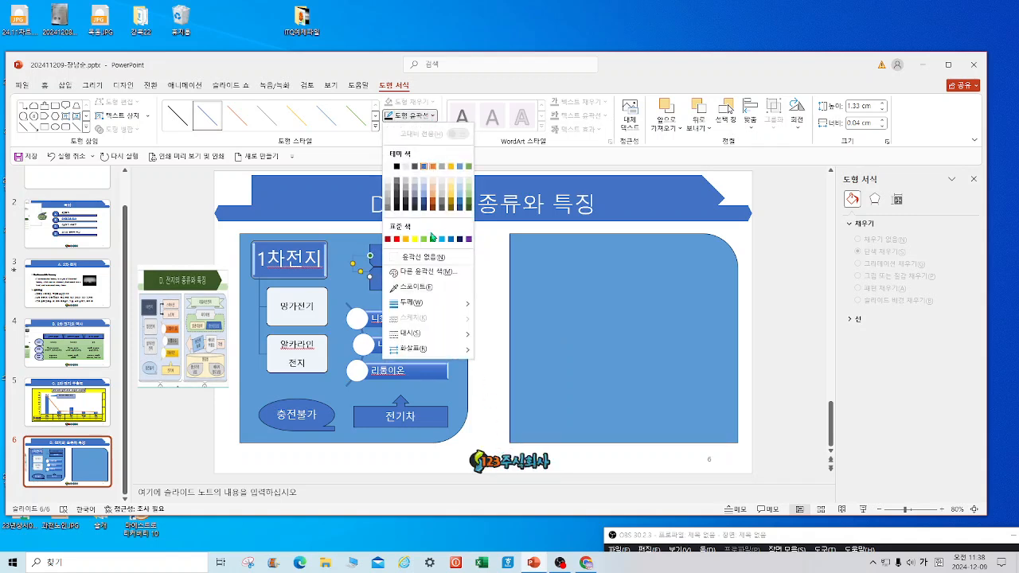
mouse_move(427, 303)
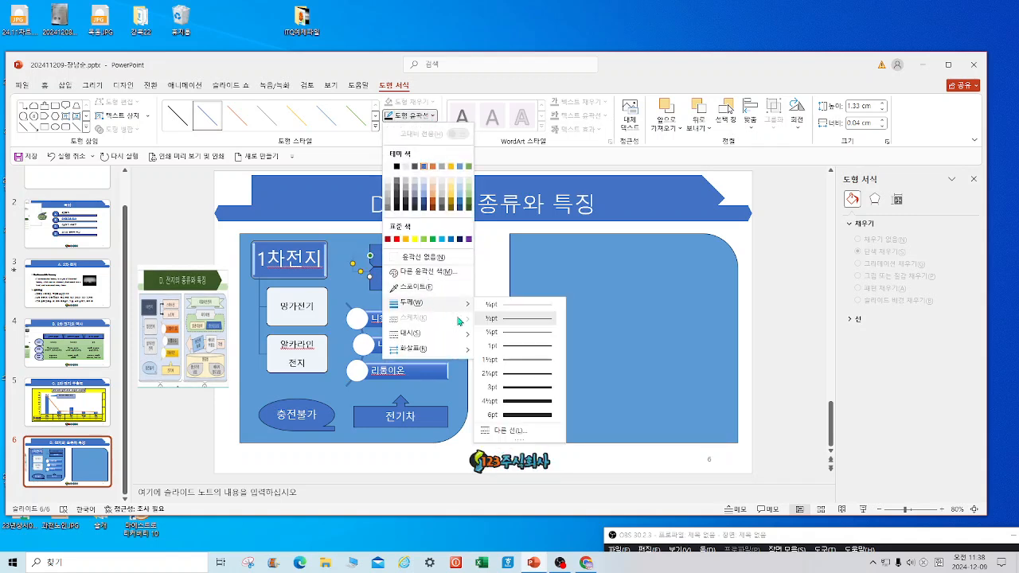
click(507, 394)
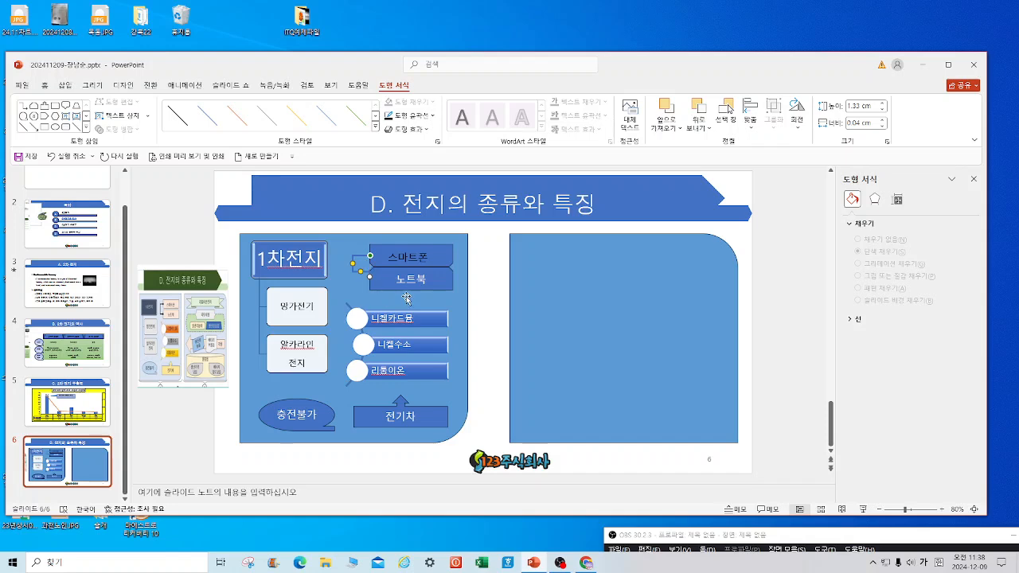
click(482, 281)
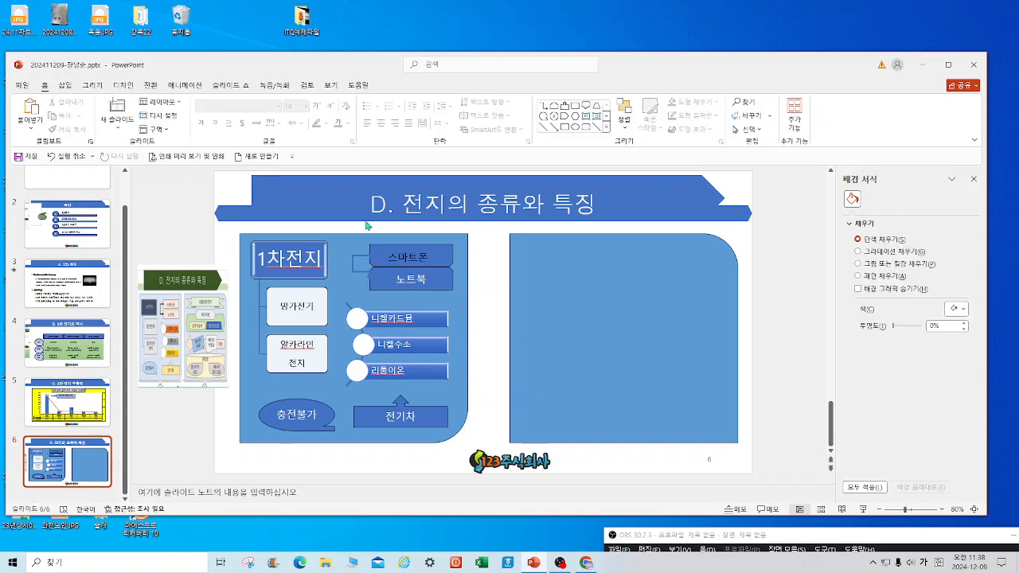
Draw a ribbon banner at the top of the right panel and stretch it across.
click(51, 156)
click(607, 127)
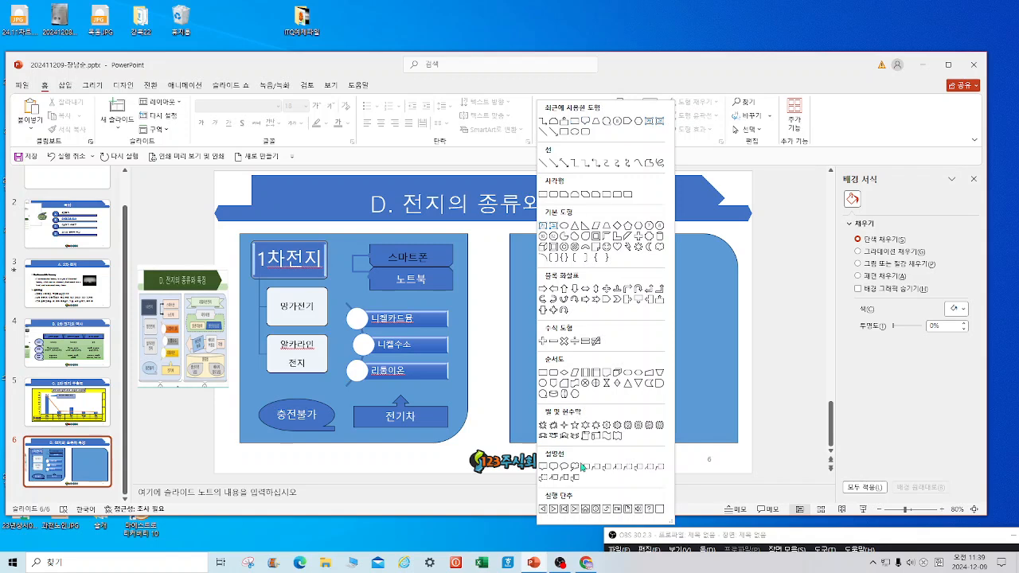
click(545, 436)
drag(535, 241, 689, 267)
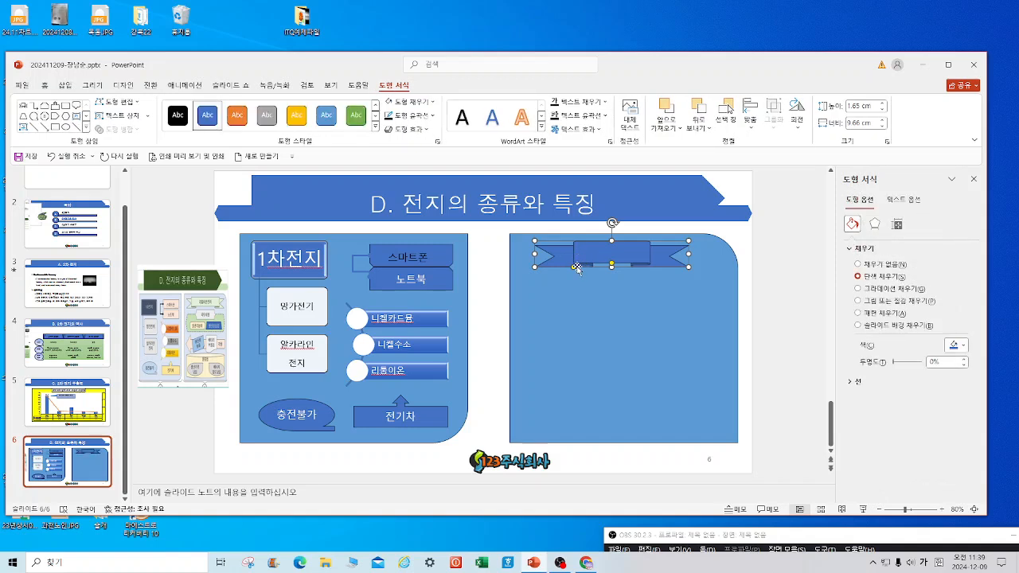
drag(574, 268, 522, 253)
drag(689, 254, 711, 253)
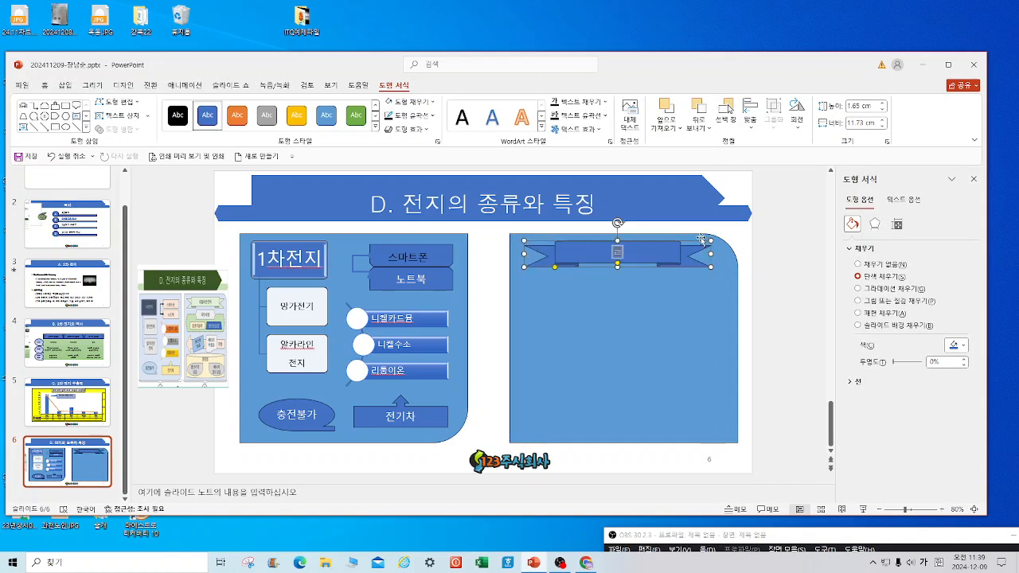
Type 리튬이온전지 as the banner's label.
text(리튬)
text(ㅁ)
text(이온전지)
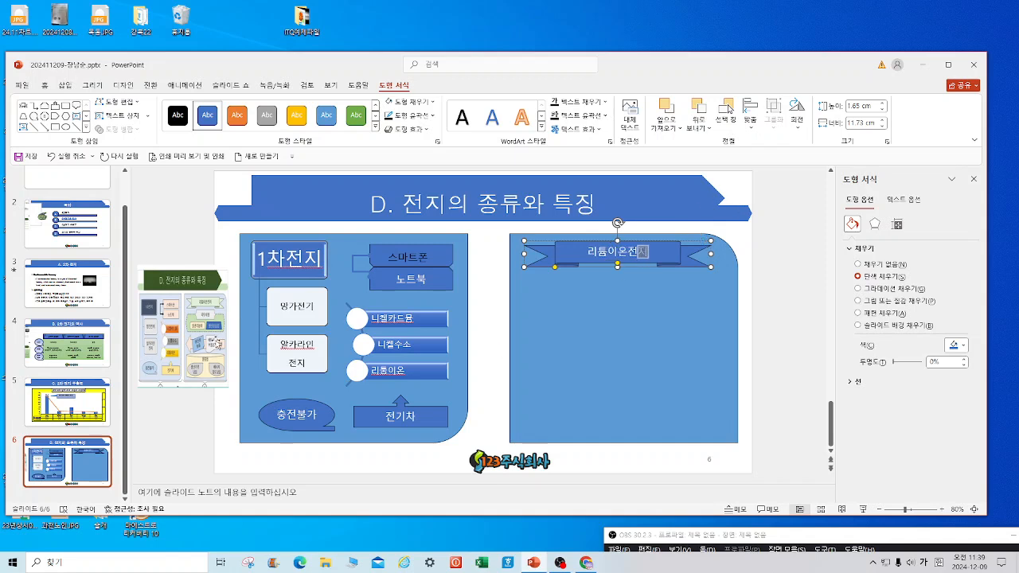
click(189, 206)
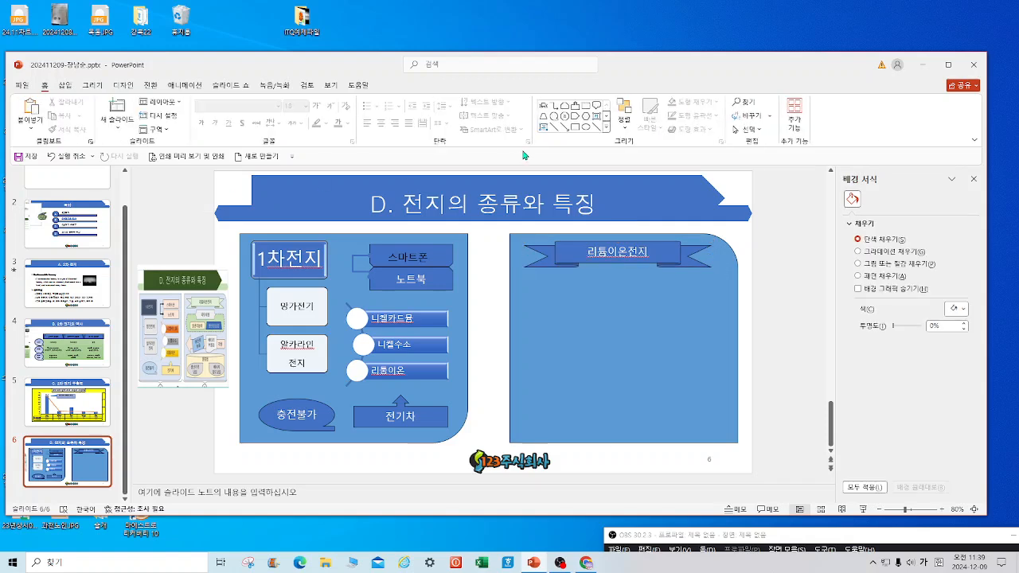
Draw a large hexagon below the 리튬이온전지 banner and enlarge it.
click(606, 127)
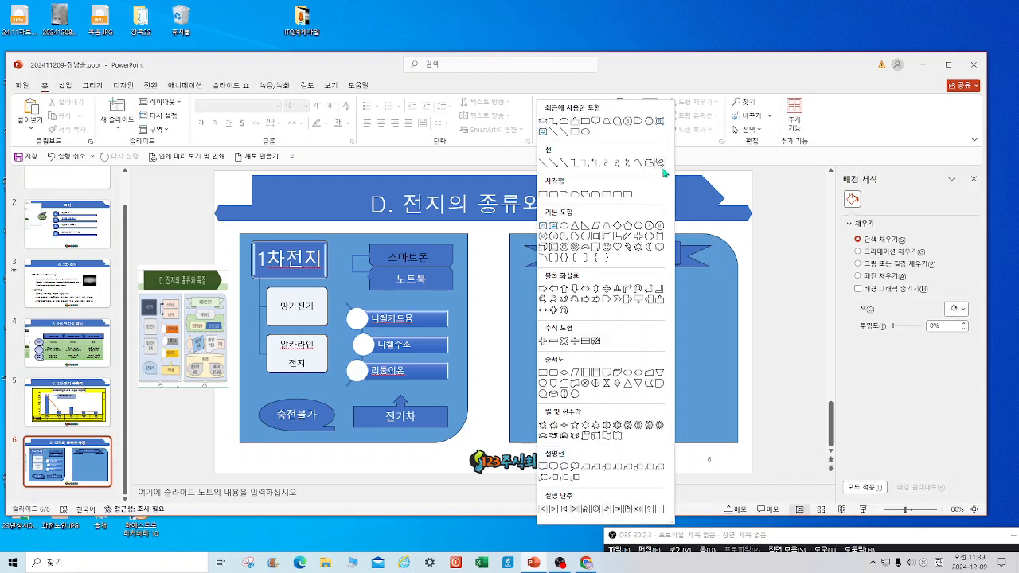
click(638, 227)
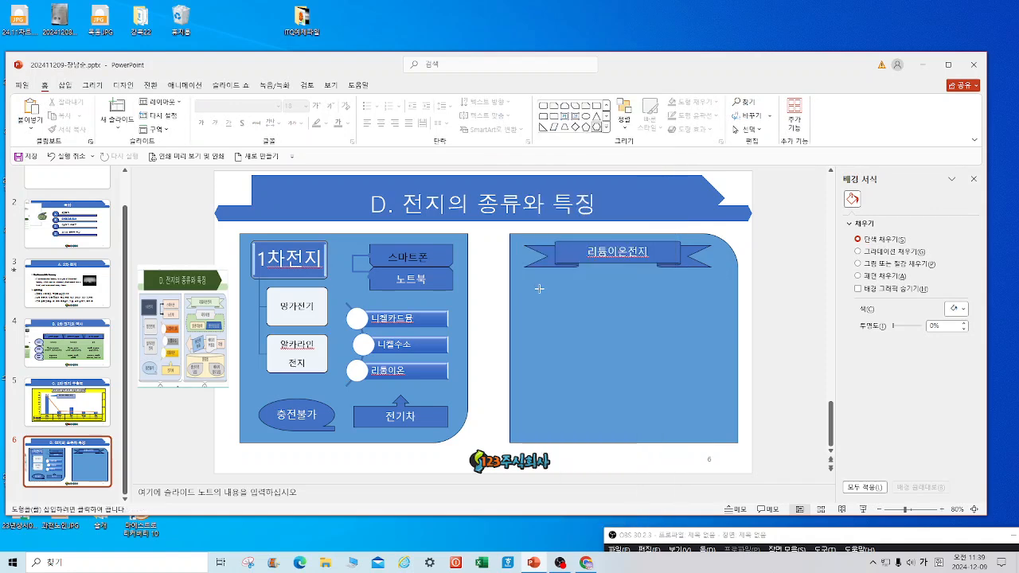
drag(537, 284, 710, 324)
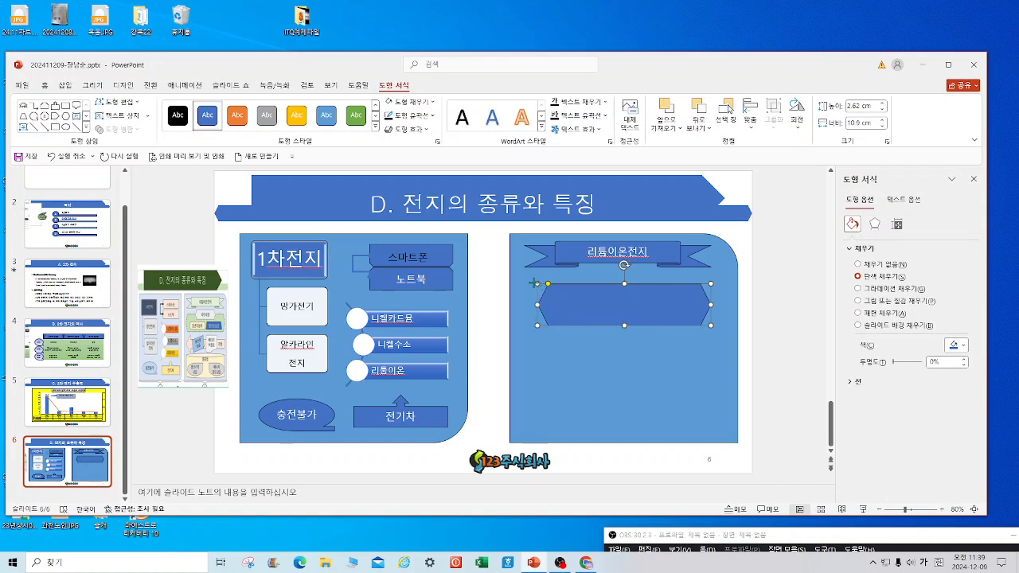
drag(534, 283, 526, 276)
drag(712, 325, 721, 331)
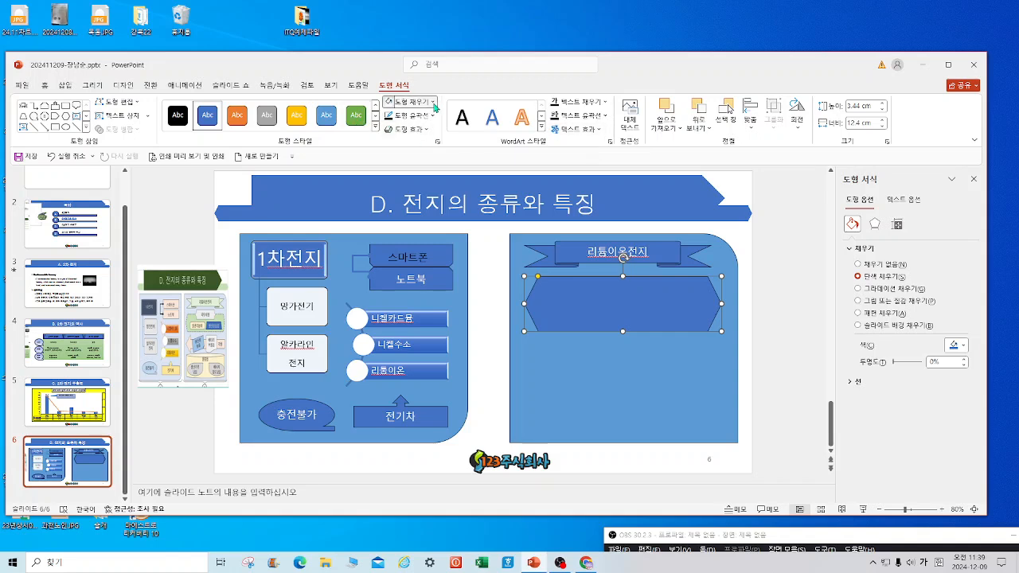
Fill the hexagon with light orange.
click(434, 103)
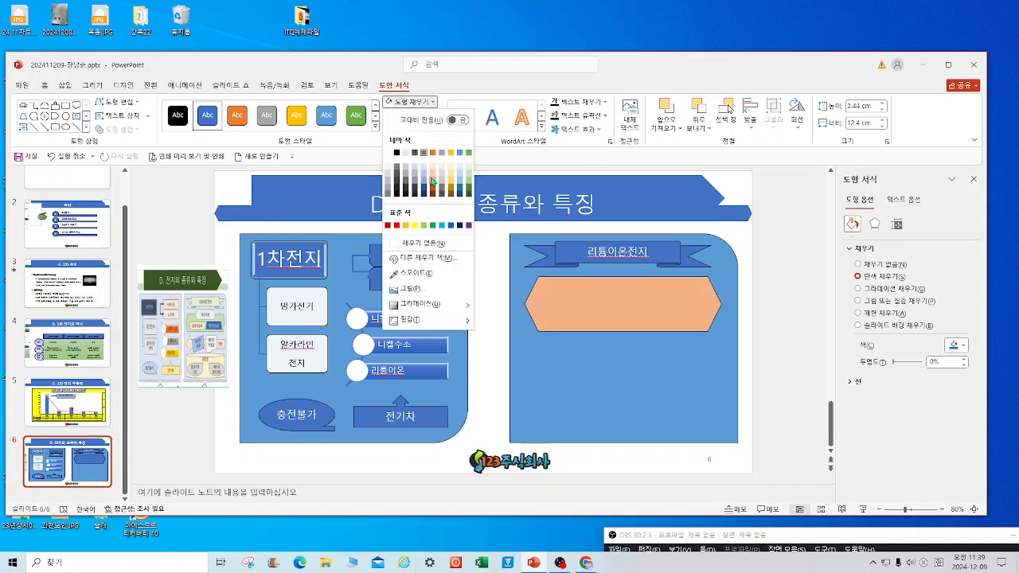
click(431, 182)
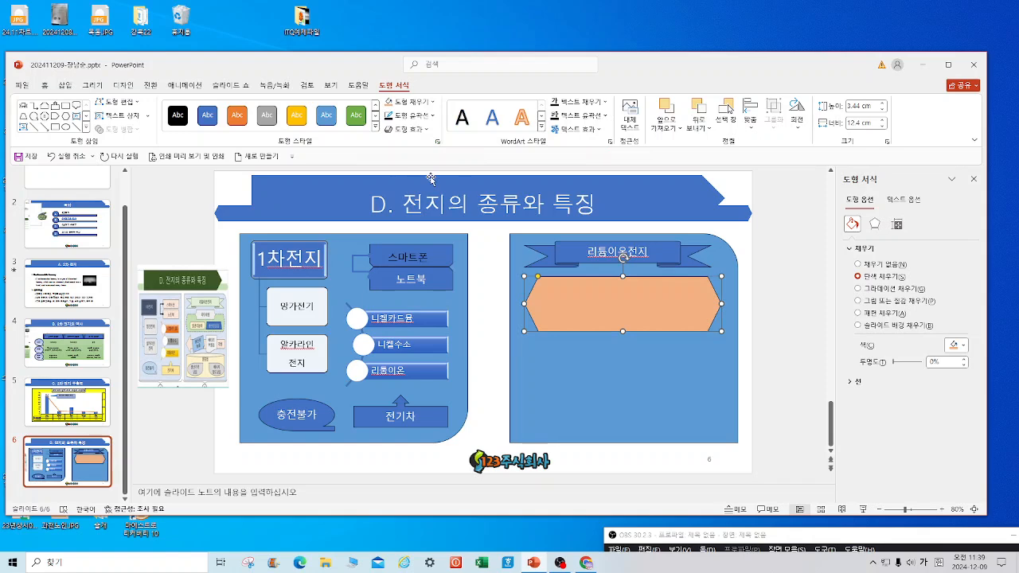
click(87, 131)
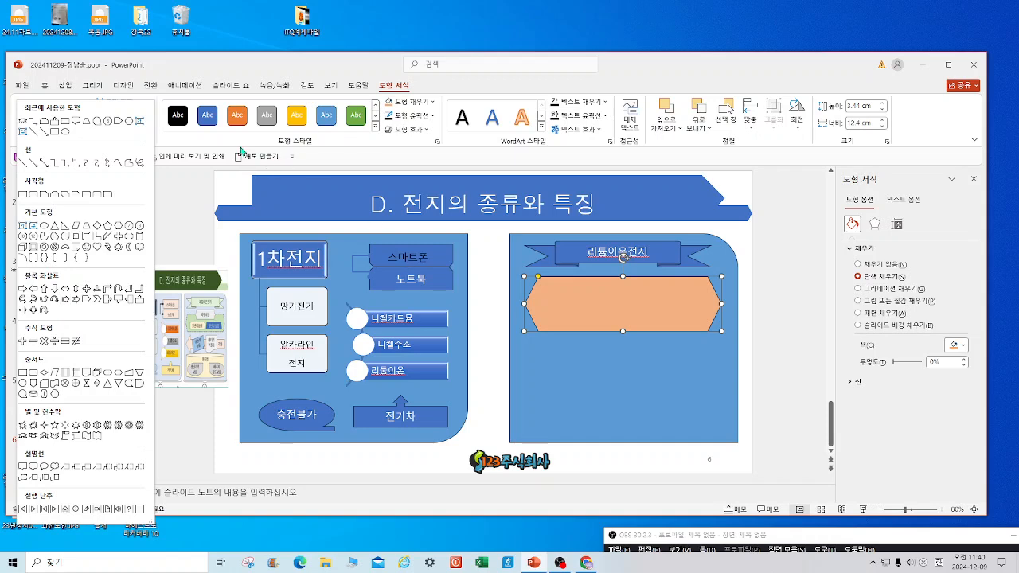
Draw two blue boxes side by side in the left and right halves of the orange hexagon.
click(129, 237)
drag(544, 301, 622, 328)
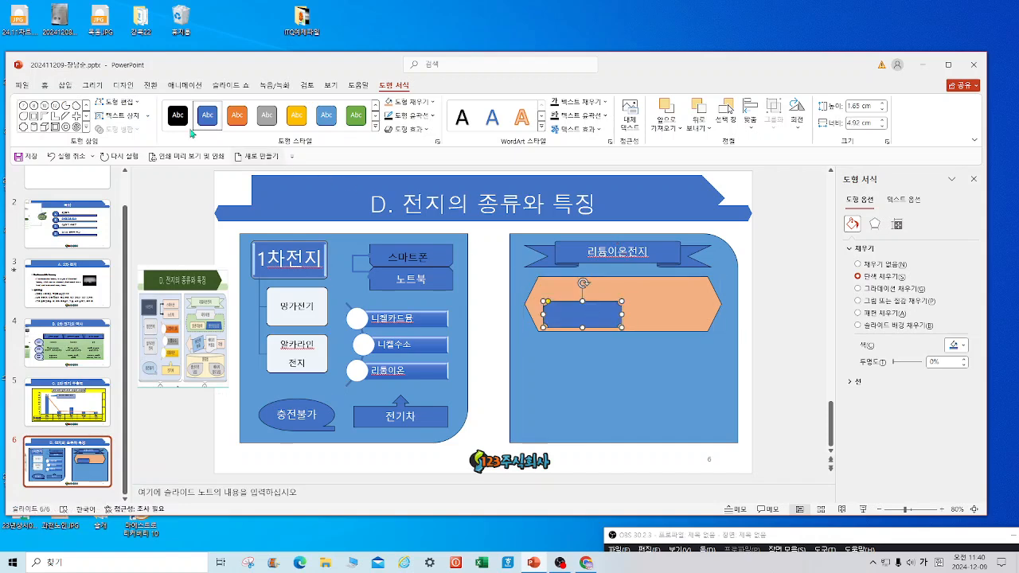
click(88, 132)
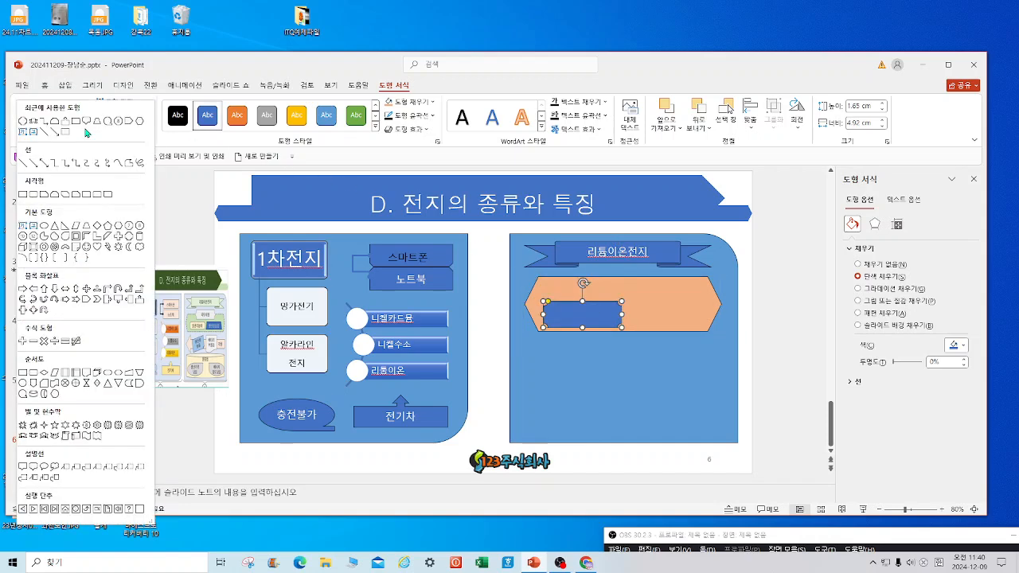
click(84, 225)
drag(627, 301, 705, 326)
Label the left box 열관리용이 and the right box 생산성낮음.
click(579, 320)
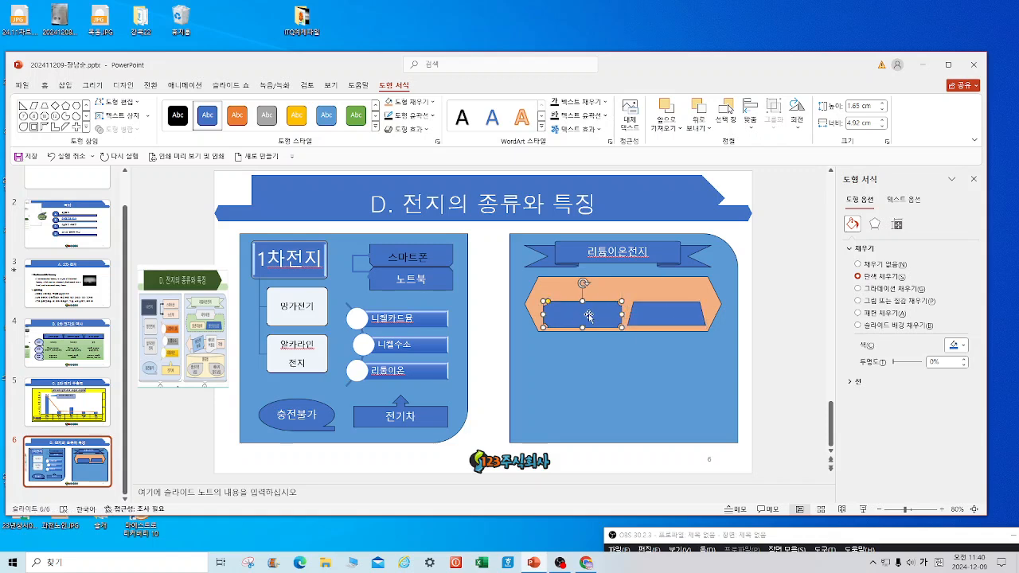
text(열관리용이)
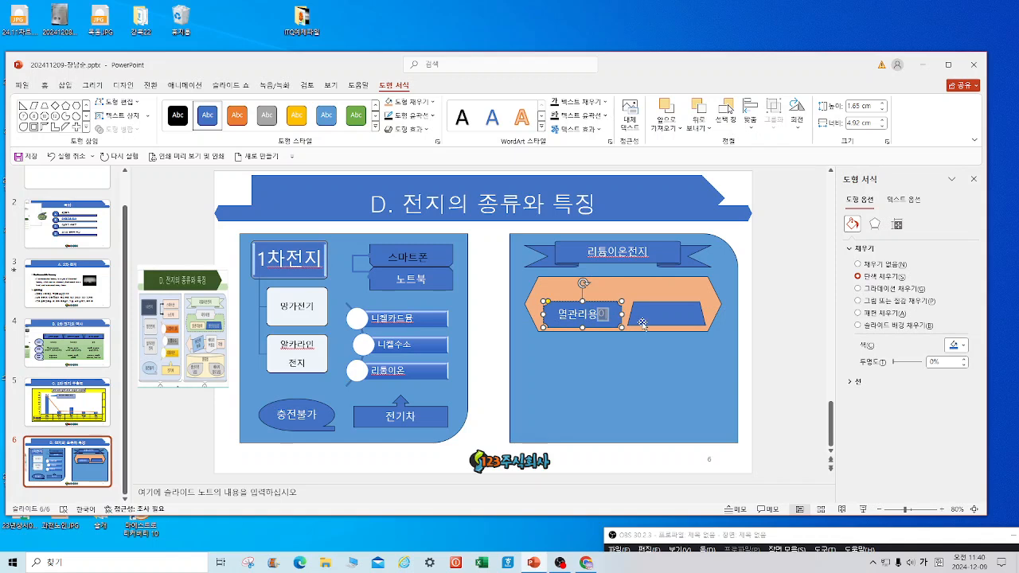
click(645, 323)
text(생시산성낮ㅇ)
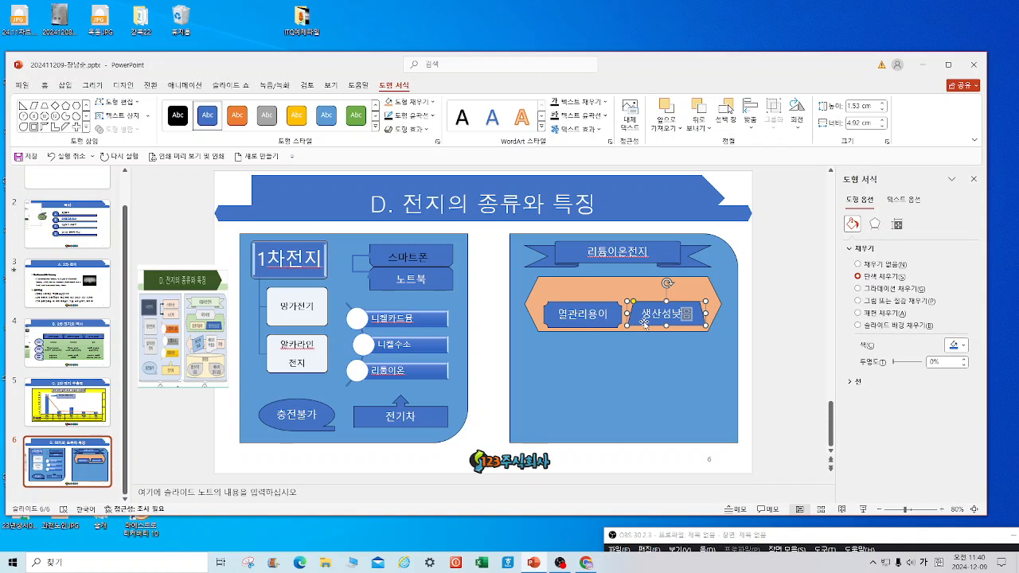
click(88, 128)
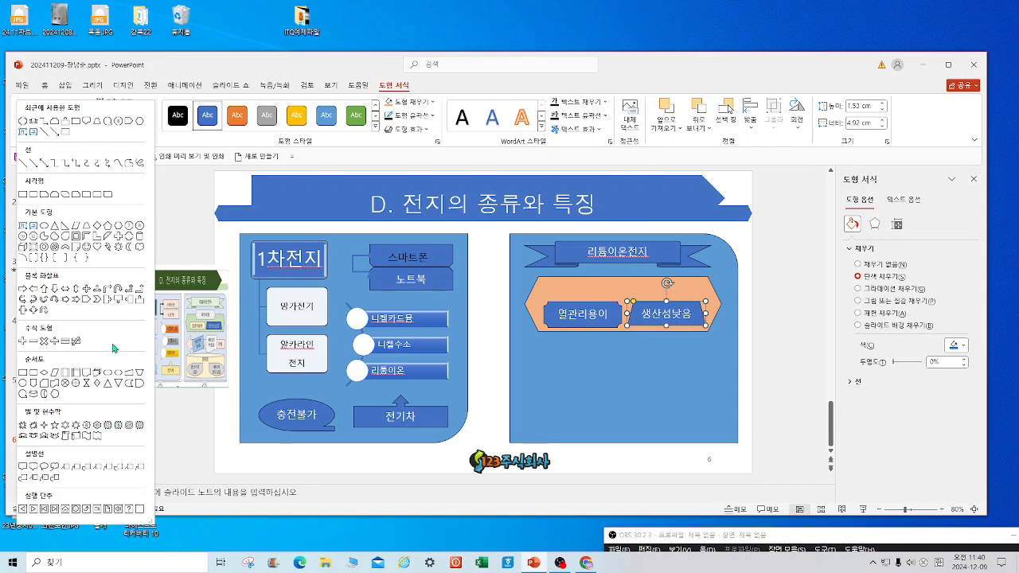
Add a block-arrow callout above the two boxes reading 파우치형.
click(23, 312)
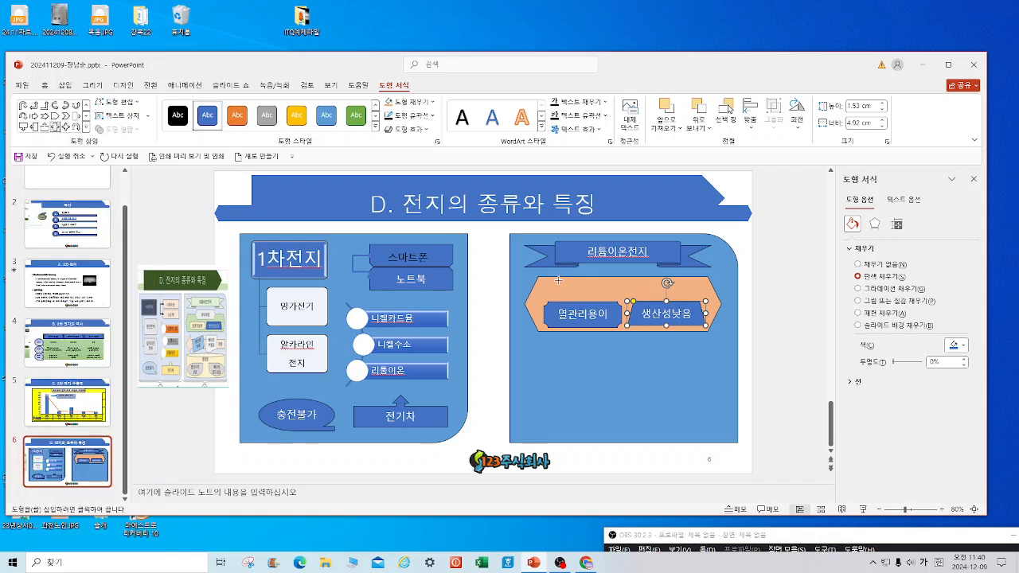
mouse_move(579, 271)
mouse_down()
mouse_move(601, 286)
mouse_move(656, 291)
mouse_move(585, 293)
mouse_move(587, 275)
mouse_up()
key(ctrl+z)
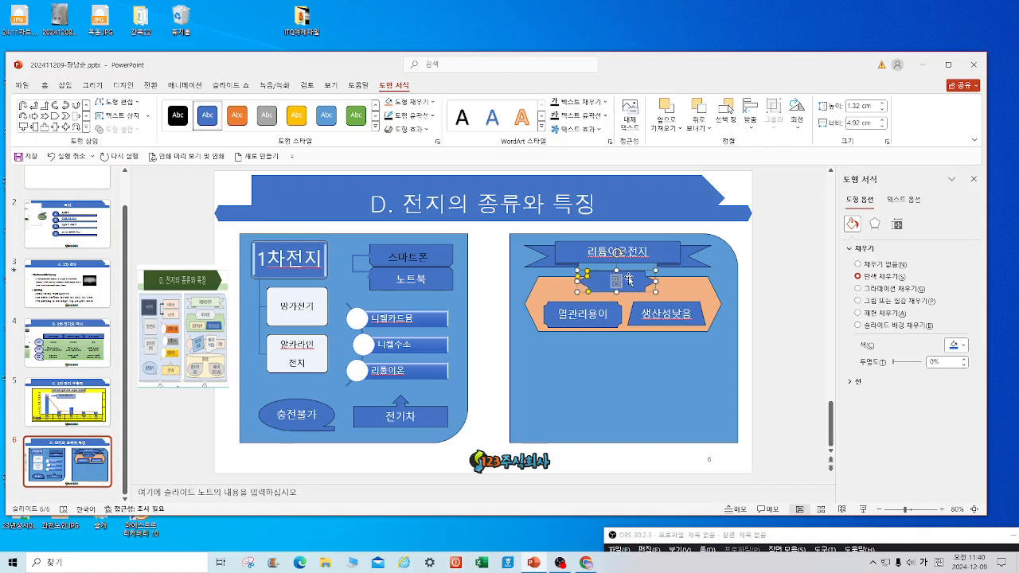
text(파우치형)
Give the orange hexagon a sketched outline at 2¼pt weight, then save the presentation.
click(704, 290)
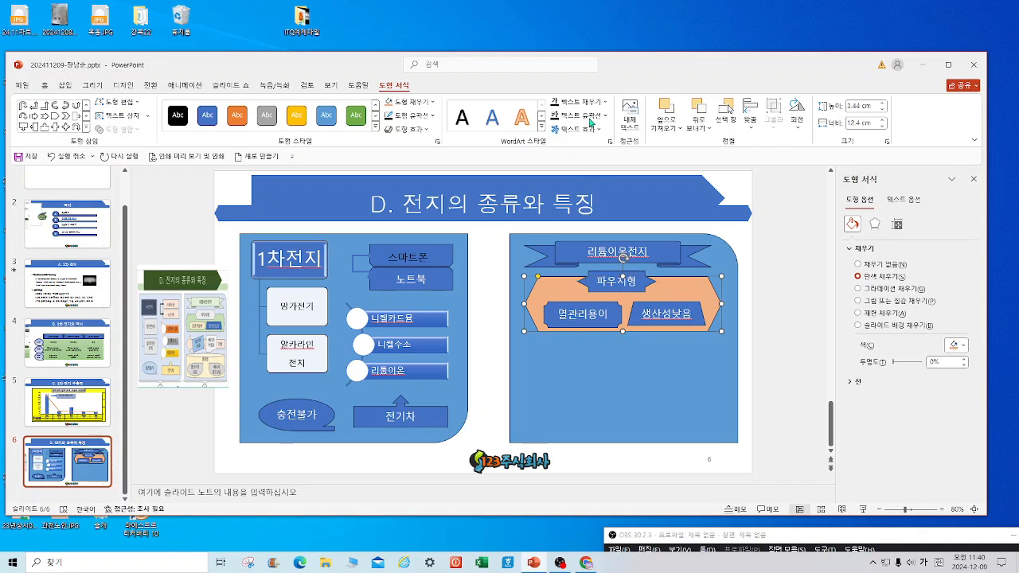
click(410, 115)
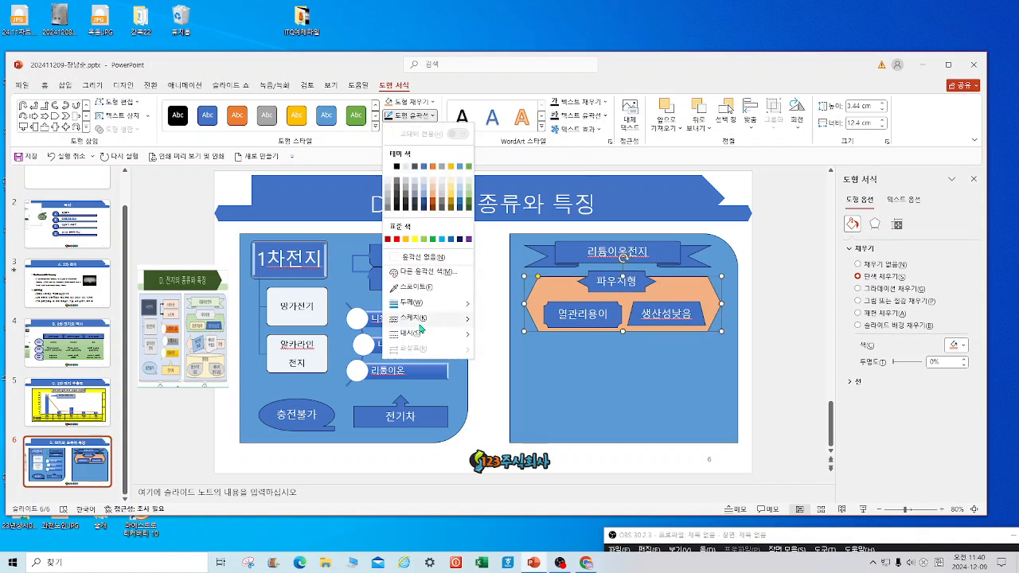
mouse_move(421, 328)
click(493, 358)
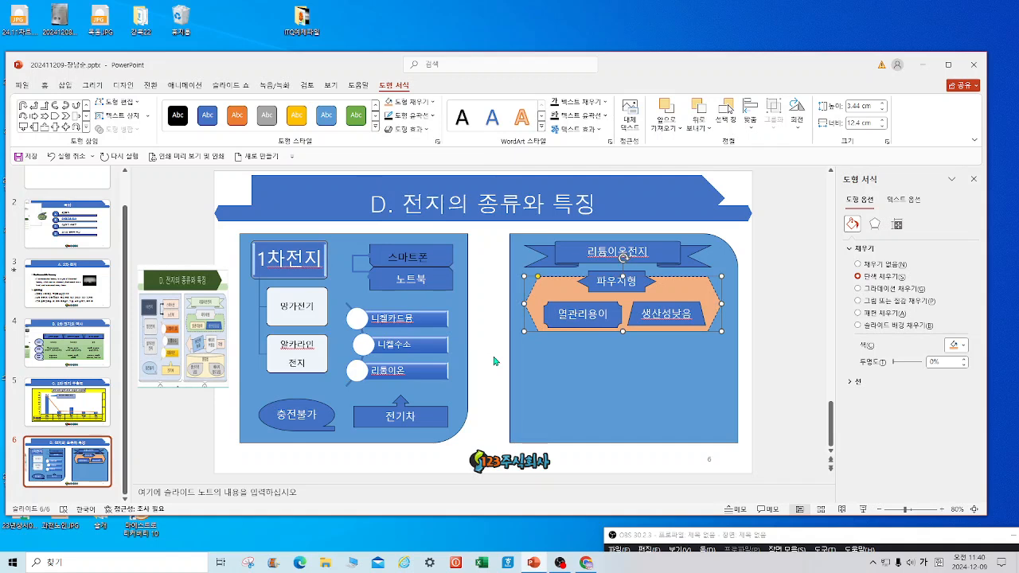
click(411, 115)
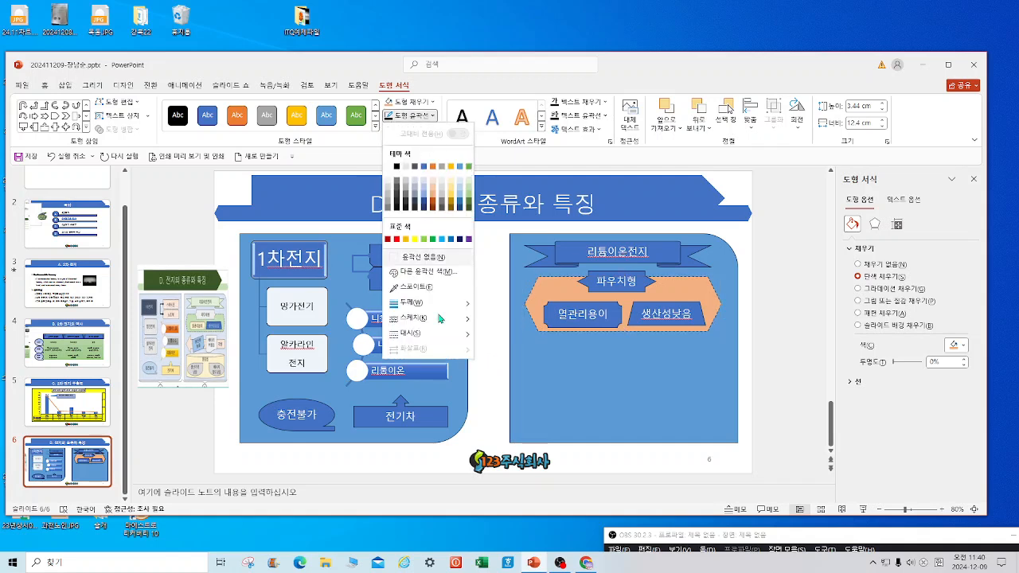
mouse_move(440, 334)
mouse_move(430, 303)
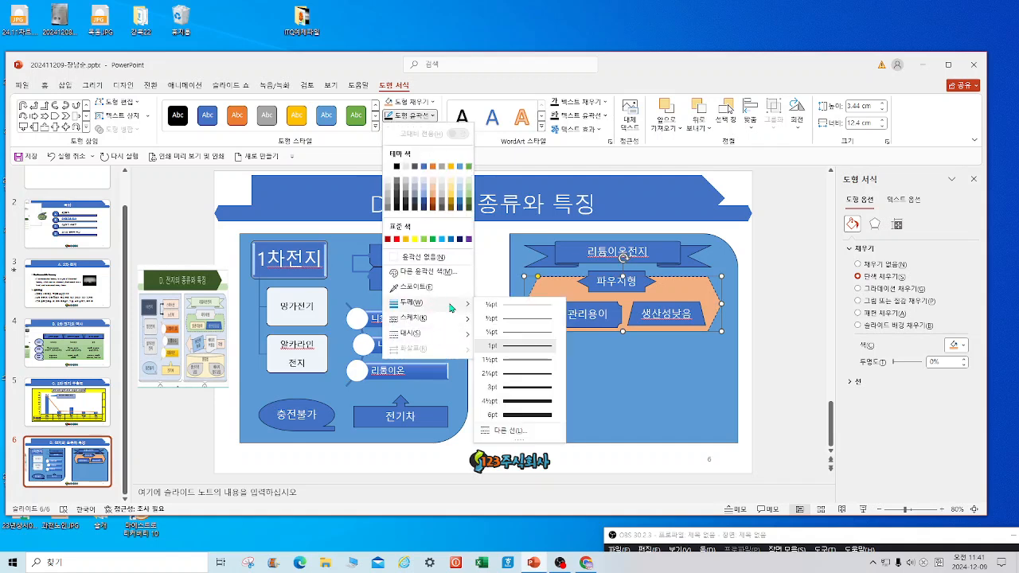
click(515, 380)
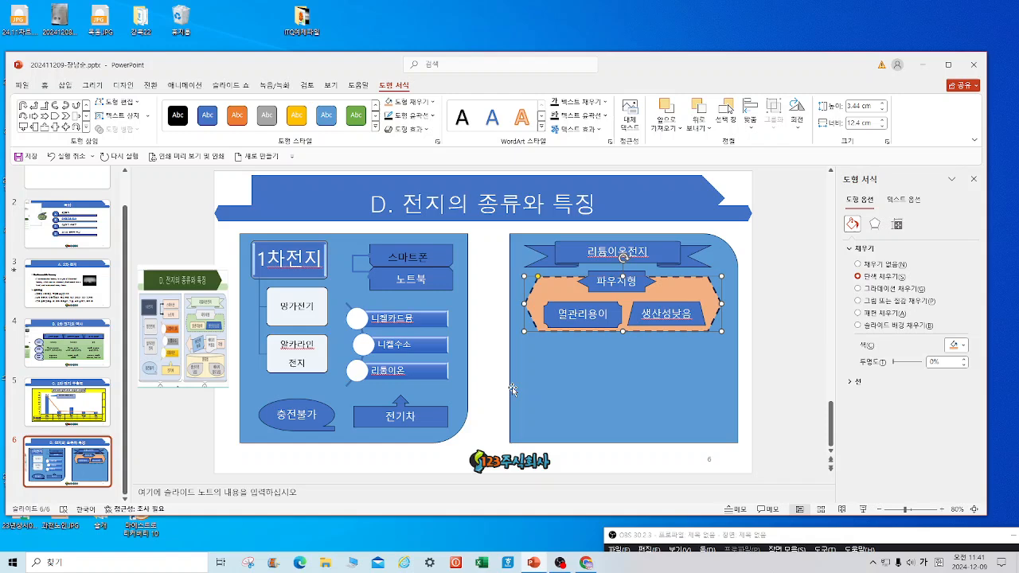
click(769, 351)
click(27, 161)
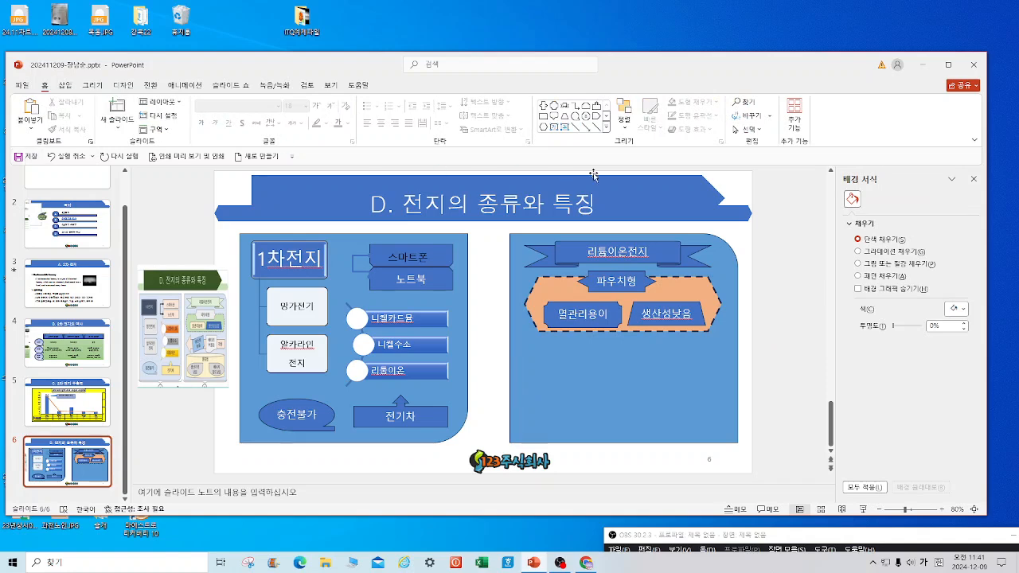
Draw a wide left-pointing block arrow below the hexagon, replacing a mistaken right arrow.
click(606, 129)
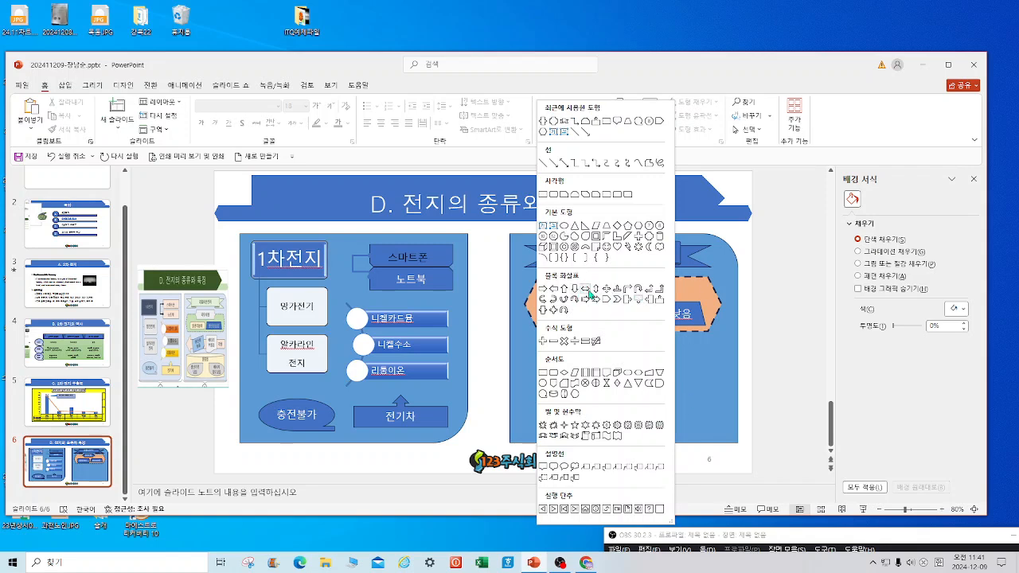
click(544, 290)
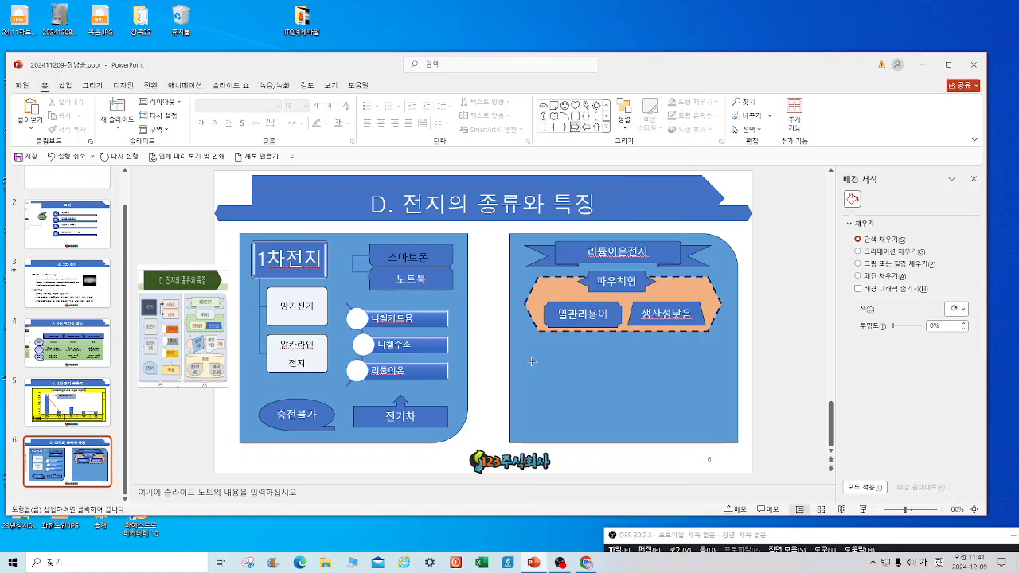
drag(538, 354, 680, 380)
key(Delete)
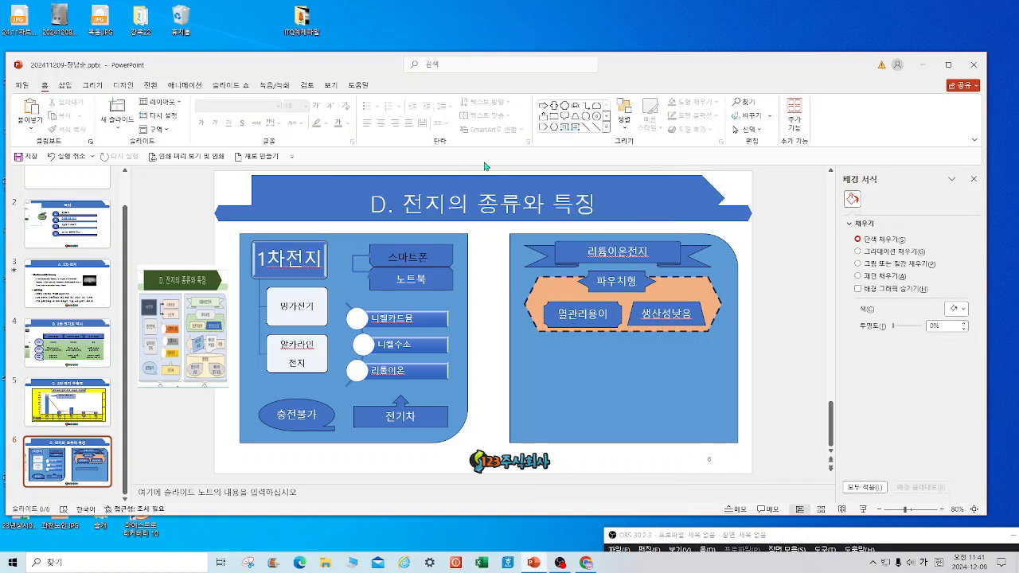
click(607, 132)
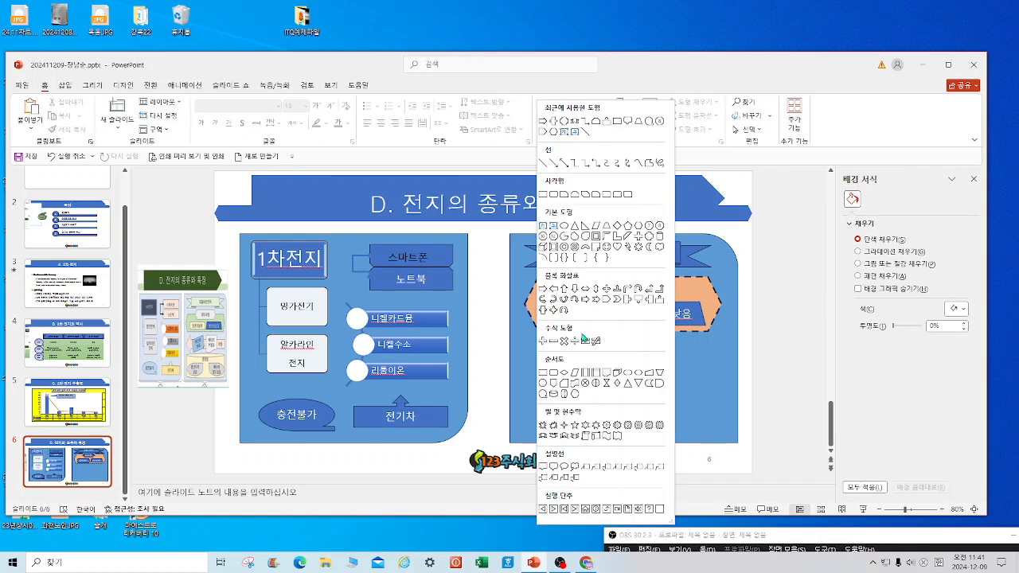
click(544, 289)
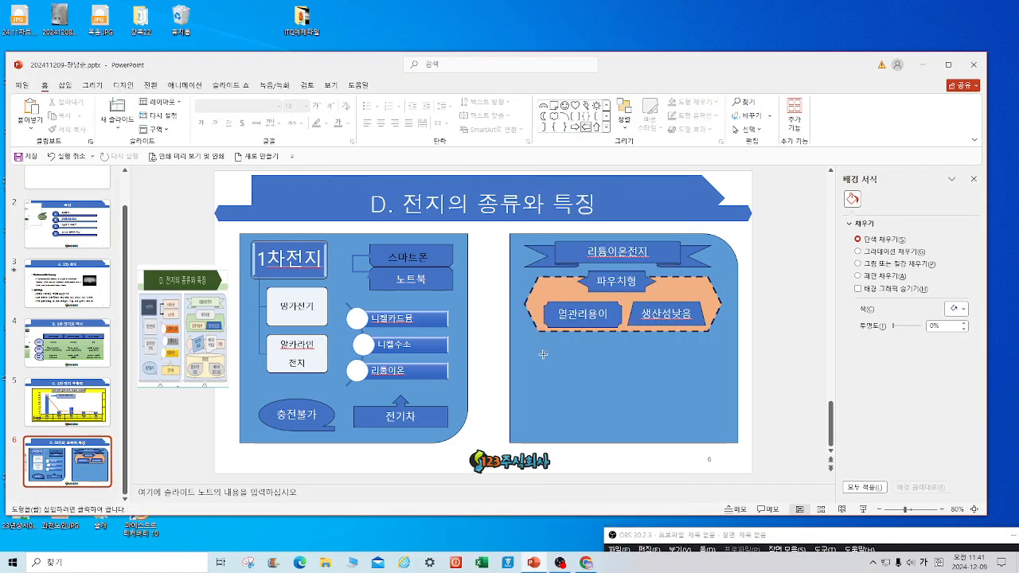
drag(530, 348, 705, 388)
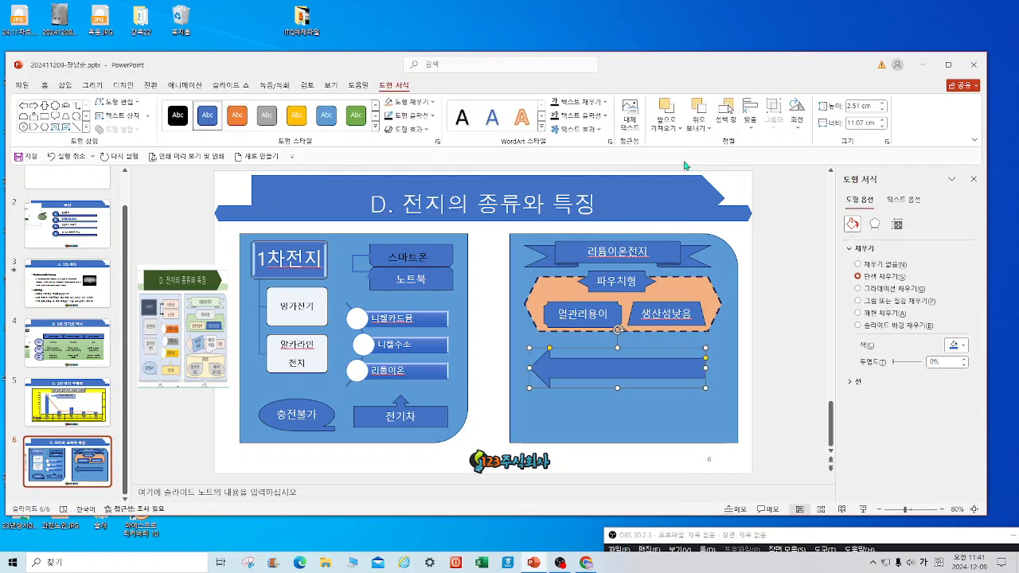
Add a tilted rectangle on the arrow's left end reading 생산성 높음 on two lines.
click(88, 128)
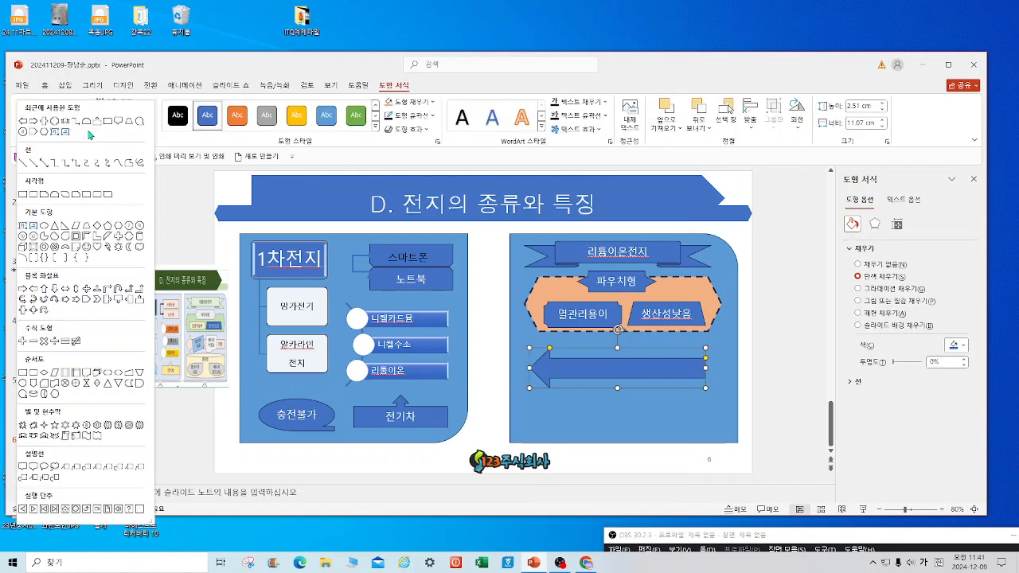
click(89, 248)
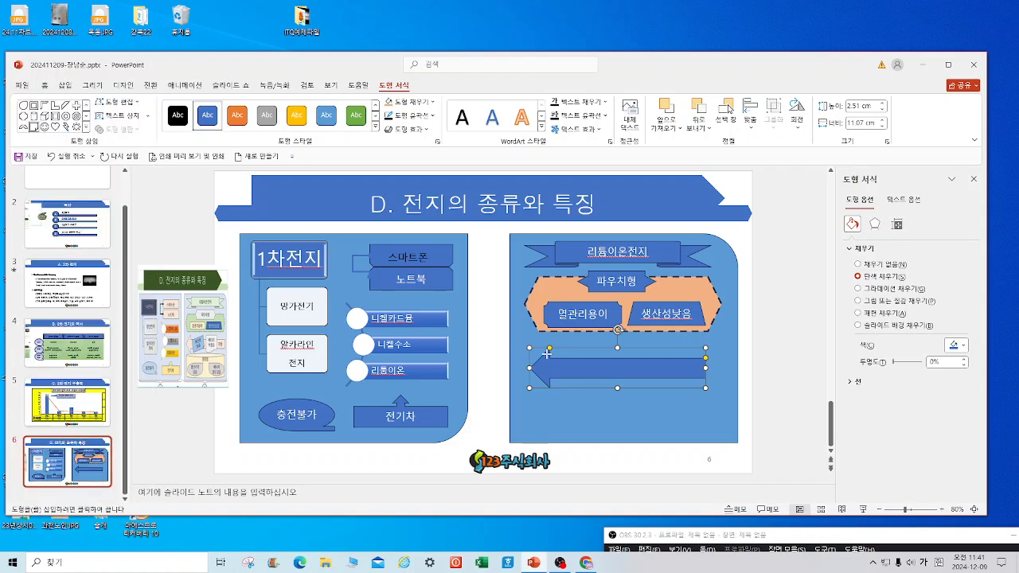
drag(551, 349, 607, 381)
drag(581, 335, 571, 338)
text(생산성)
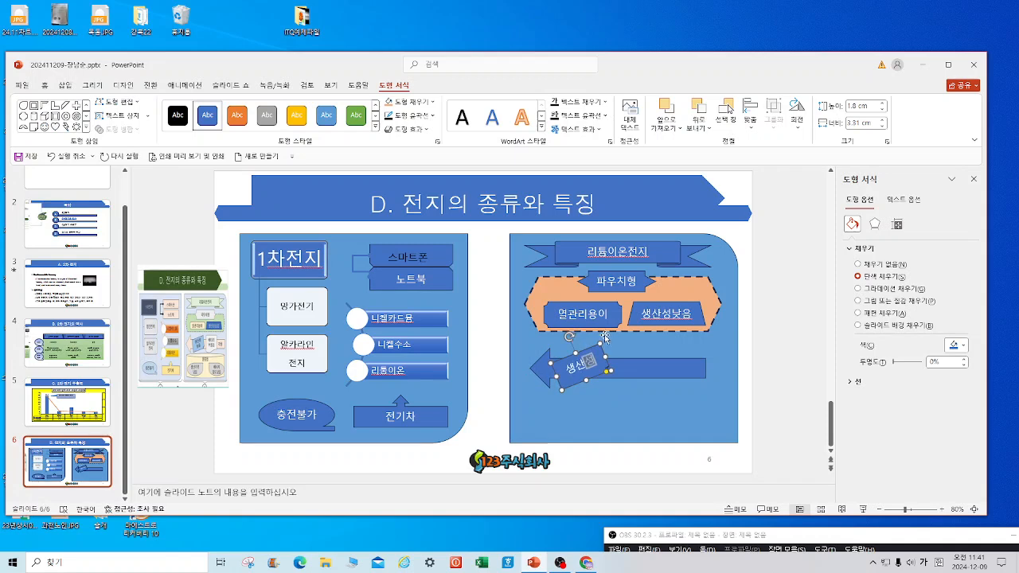
key(Return)
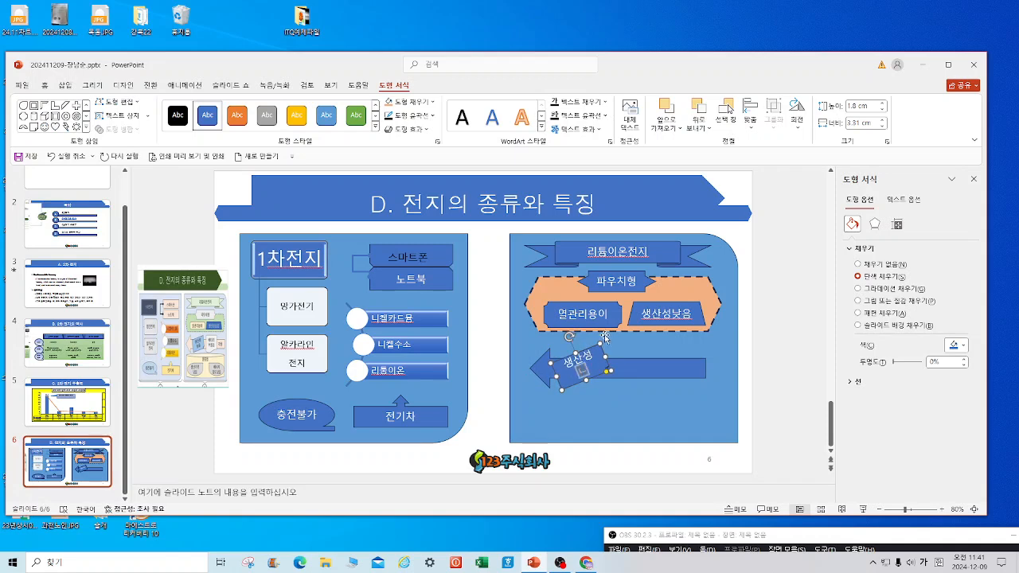
text(높음)
Add a flowchart shape on the arrow's right part reading 배터리 부풀음.
click(86, 128)
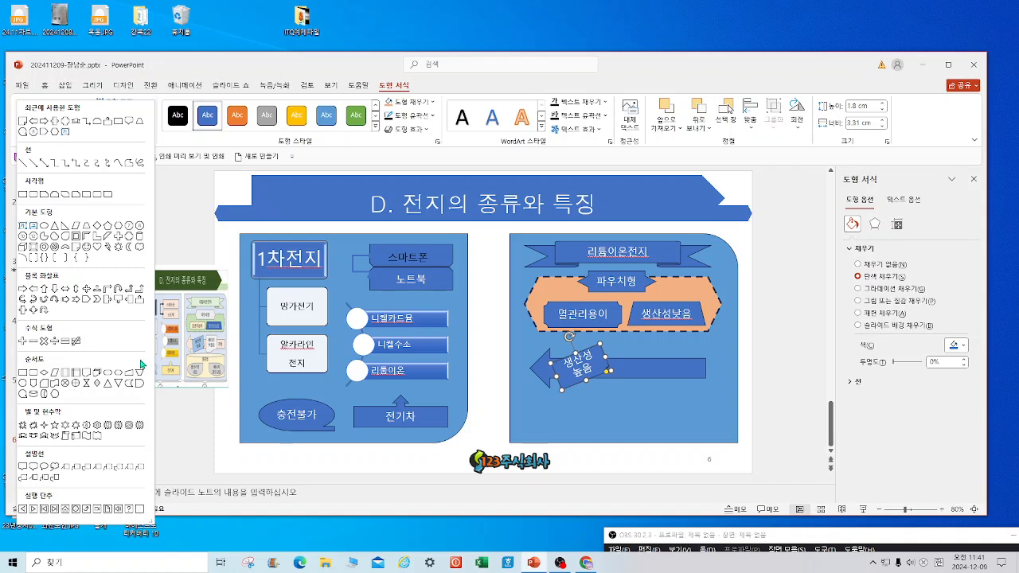
click(93, 376)
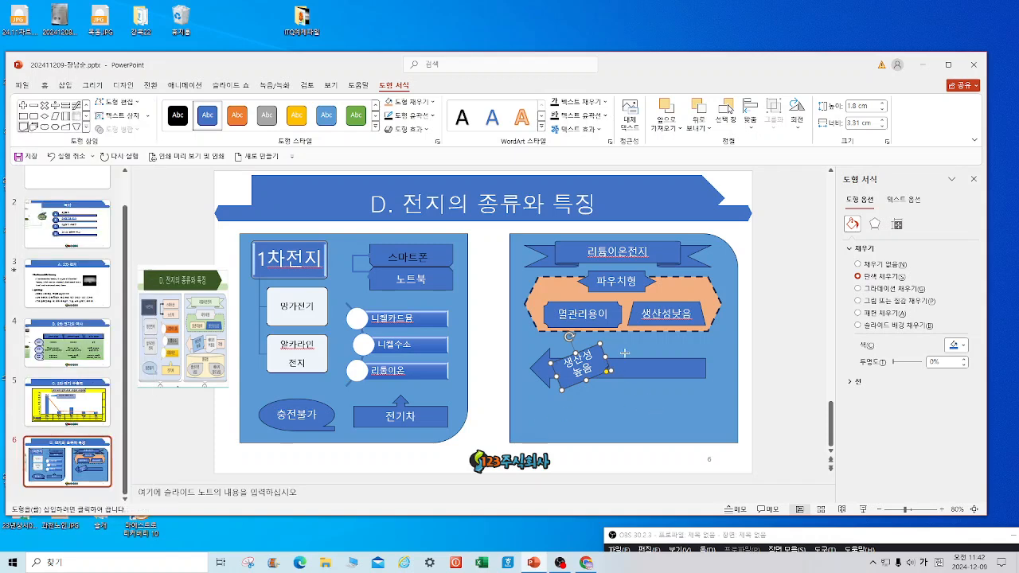
mouse_move(621, 350)
mouse_down()
mouse_move(653, 387)
mouse_move(681, 386)
mouse_up()
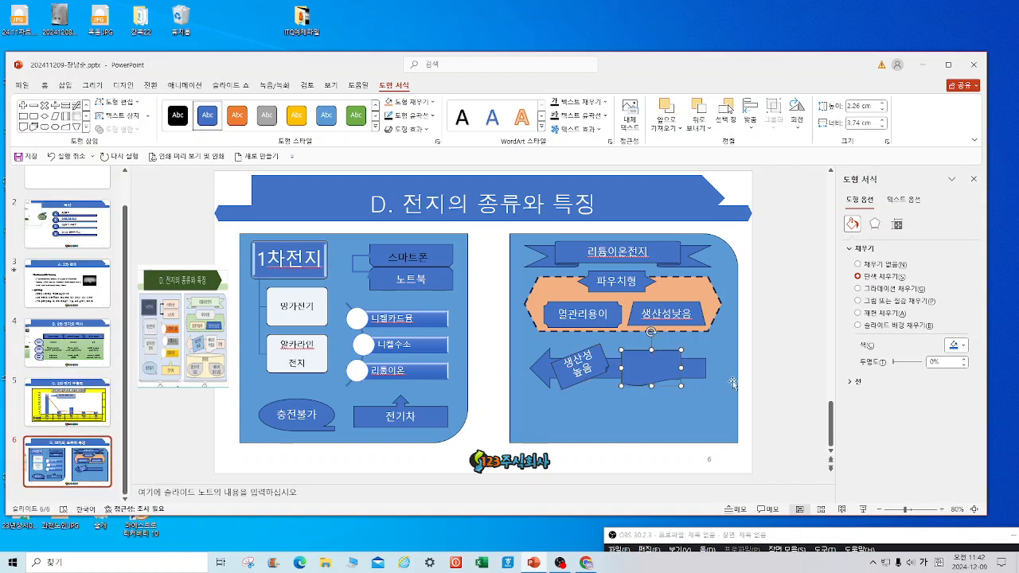
text(배터리브)
key(BackSpace)
text(부품)
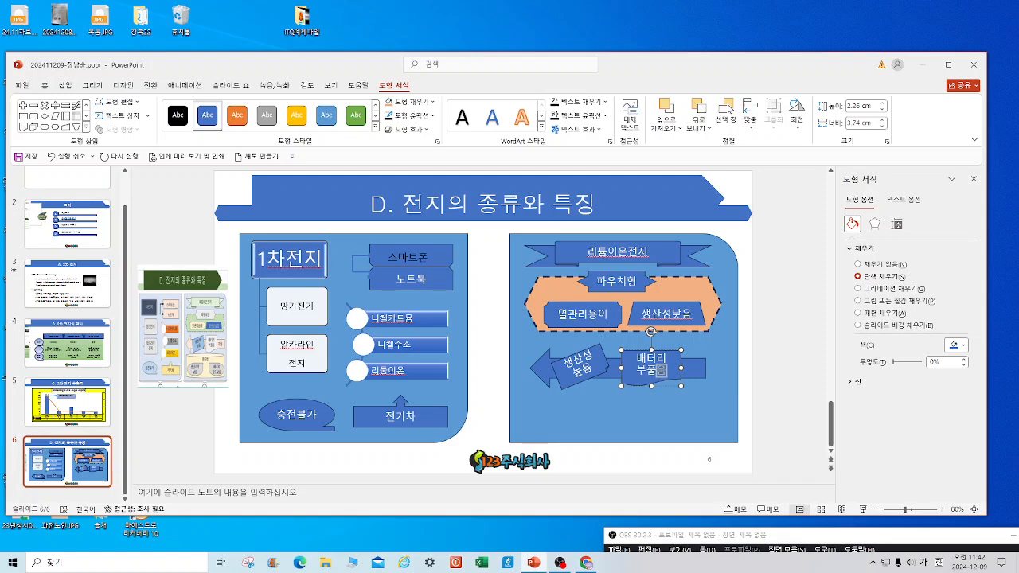
click(794, 352)
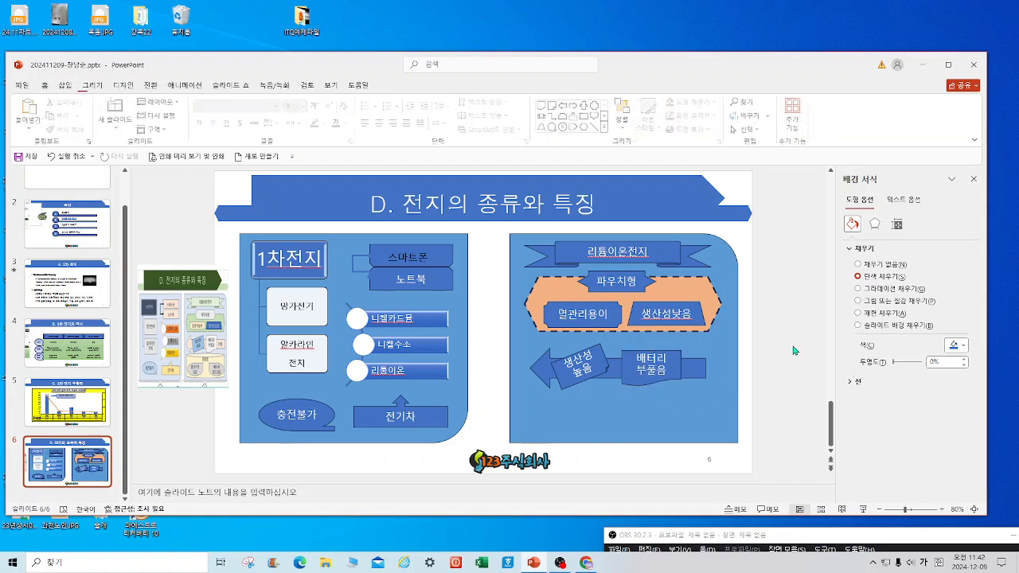
click(607, 127)
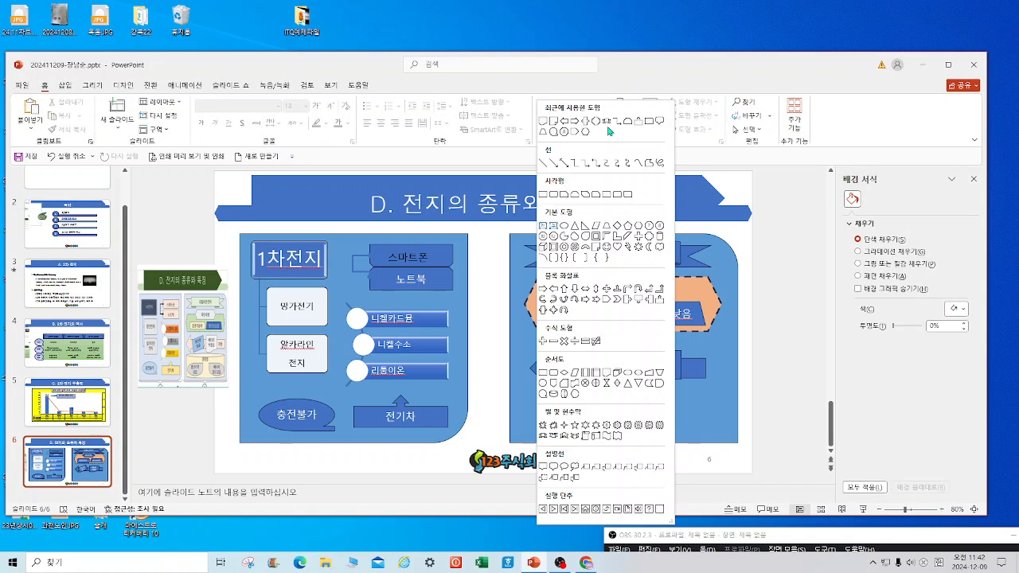
Draw a cylinder below the left arrow and stretch it across the full panel width.
click(658, 237)
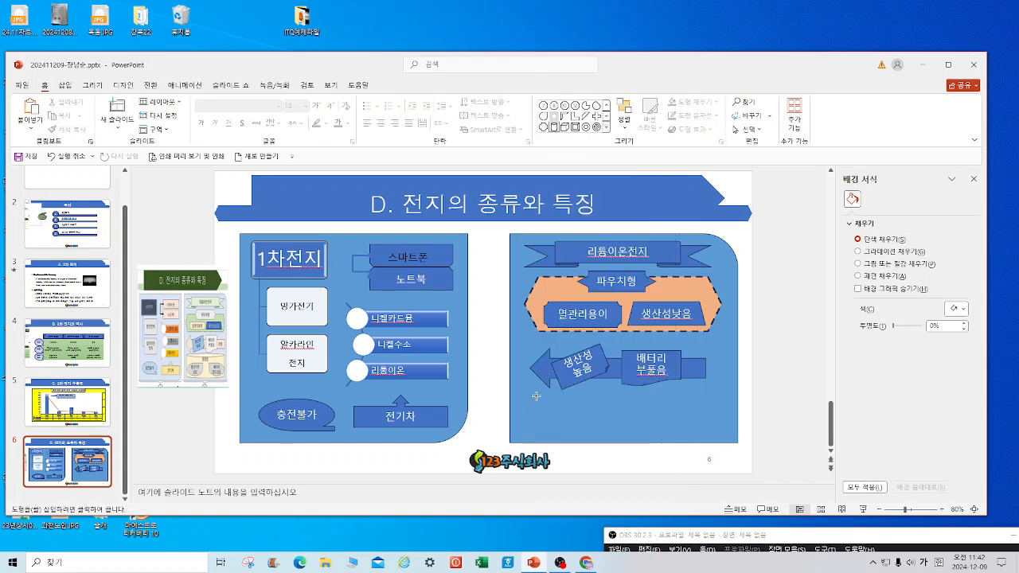
drag(536, 395, 722, 443)
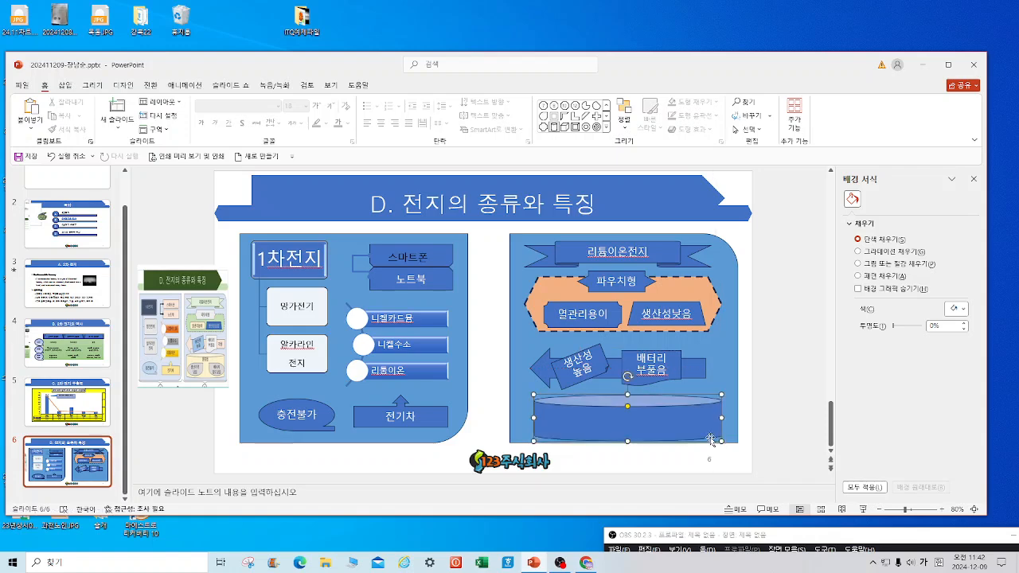
drag(531, 392, 520, 389)
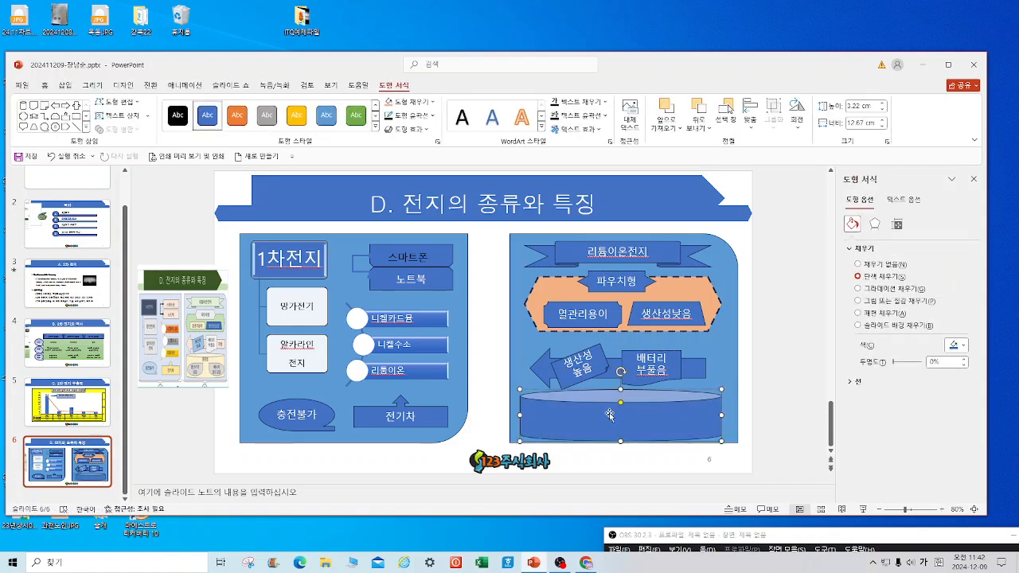